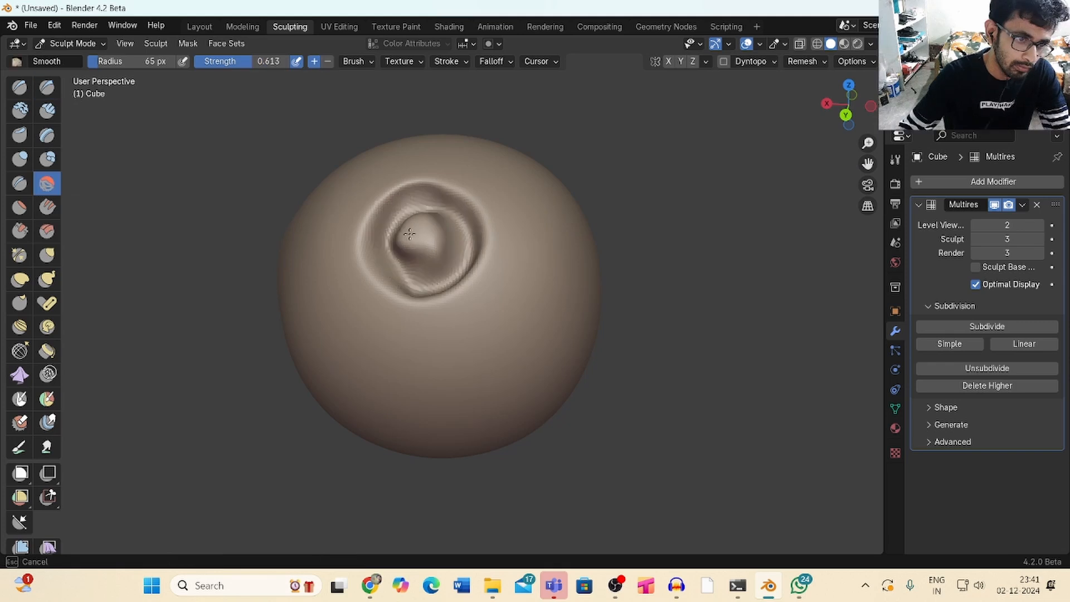
# Fill the ring-shaped recess on the sphere using the Fill brush, adjusting the brush size
pyautogui.click(46, 207)
pyautogui.moveTo(473, 233); pyautogui.dragTo(485, 234)
pyautogui.moveTo(485, 234)
pyautogui.mouseDown(button='middle')
pyautogui.moveTo(449, 223)
pyautogui.moveTo(501, 209)
pyautogui.moveTo(445, 223)
pyautogui.mouseUp(button='middle')
pyautogui.press('f')
pyautogui.click(422, 220)
pyautogui.scroll(-1, 422, 221)
pyautogui.scroll(1, 502, 208)
# Switch to the right orthographic view and sculpt strokes down the sphere's side using the Draw brush at 46 px radius and 0.827 strength
pyautogui.click(20, 230)
pyautogui.moveTo(502, 390)
pyautogui.mouseDown(button='middle')
pyautogui.moveTo(339, 406)
pyautogui.moveTo(223, 401)
pyautogui.mouseUp(button='middle')
pyautogui.keyDown('alt'); pyautogui.moveTo(523, 219); pyautogui.dragTo(468, 219, button='middle'); pyautogui.keyUp('alt')
pyautogui.press('x')
pyautogui.moveTo(468, 219); pyautogui.dragTo(424, 312)
pyautogui.moveTo(111, 61); pyautogui.dragTo(91, 61)
pyautogui.moveTo(287, 62); pyautogui.dragTo(272, 61)
pyautogui.moveTo(468, 211); pyautogui.dragTo(482, 359)
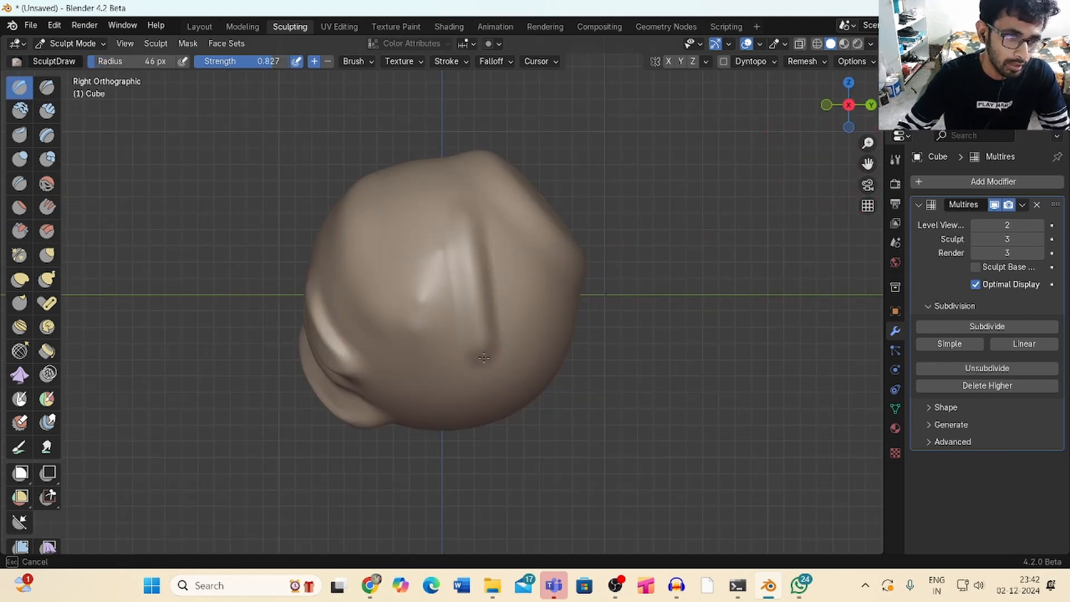
# Resize the Draw brush and sculpt another vertical stroke down the side of the sphere
pyautogui.press('f')
pyautogui.click(451, 253)
pyautogui.moveTo(473, 220); pyautogui.dragTo(484, 378)
pyautogui.moveTo(483, 334); pyautogui.dragTo(451, 340, button='middle')
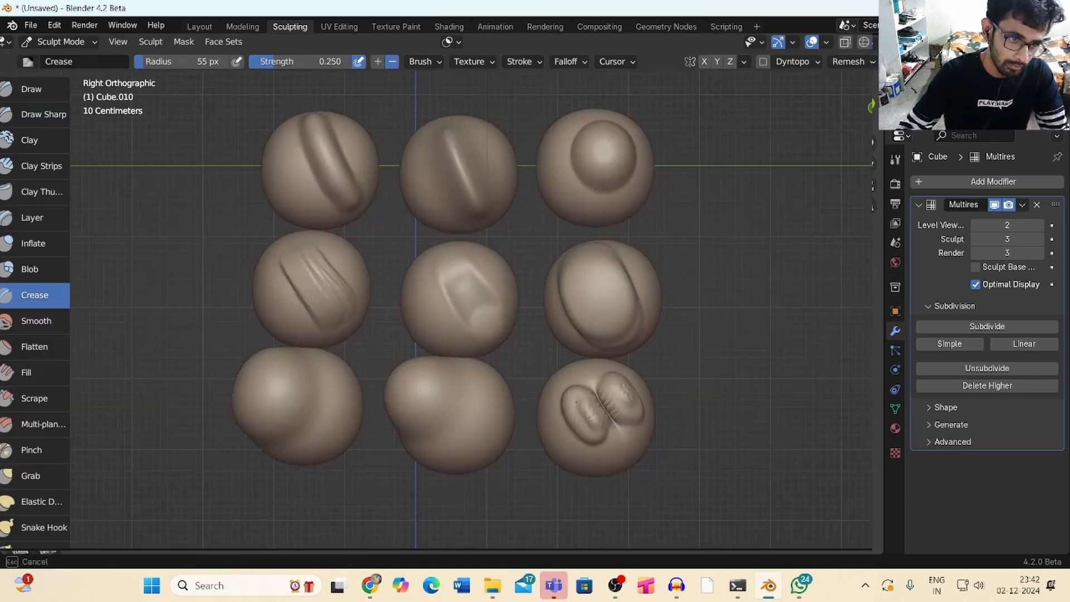
# Carve a stroke into the bottom-row sphere of the third column using the Crease brush at 55 px radius and 0.250 strength
pyautogui.moveTo(601, 390); pyautogui.dragTo(624, 463)
pyautogui.moveTo(457, 301)
pyautogui.keyDown('ctrl'); pyautogui.mouseDown(button='middle')
pyautogui.moveTo(457, 286)
pyautogui.moveTo(457, 365)
pyautogui.moveTo(457, 298)
pyautogui.mouseUp(button='middle'); pyautogui.keyUp('ctrl')
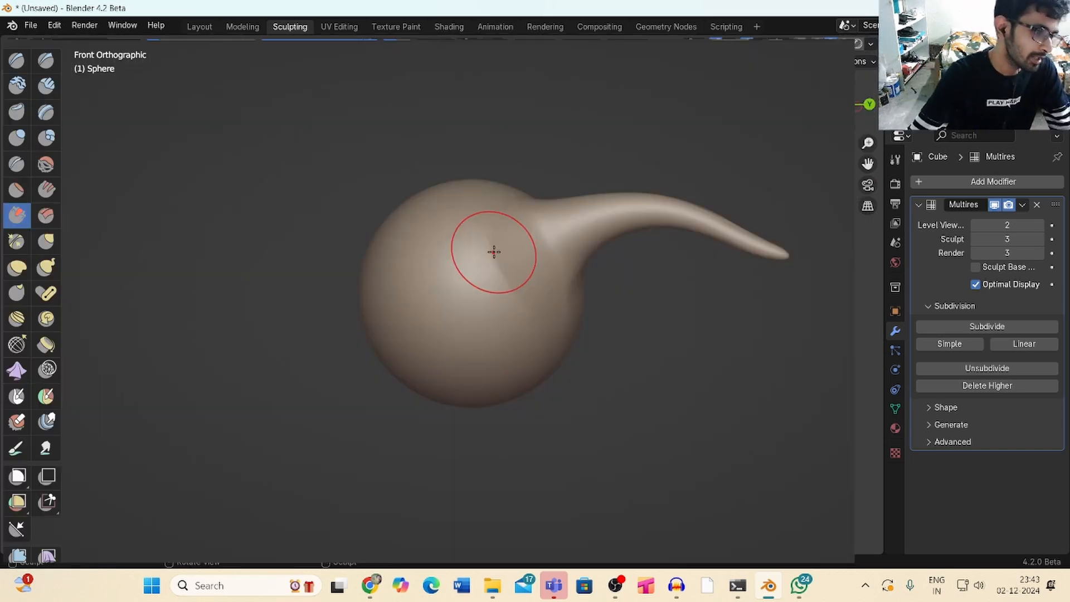
# Scrape flat areas into the sphere beside the base of the horn using the Scrape brush
pyautogui.moveTo(493, 252); pyautogui.dragTo(549, 298)
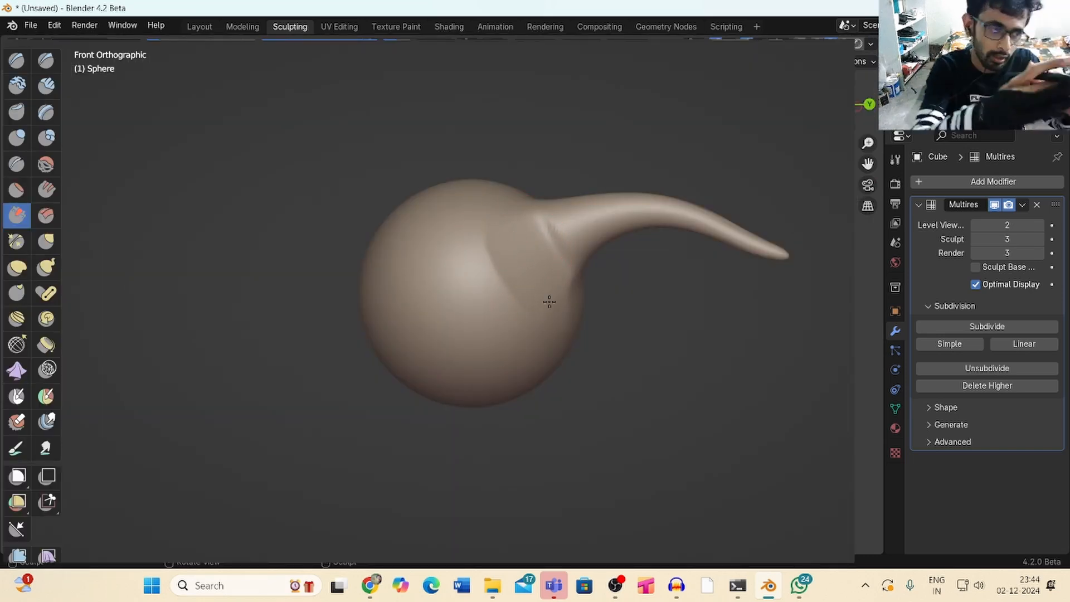
pyautogui.moveTo(537, 255); pyautogui.dragTo(537, 209, button='middle')
pyautogui.moveTo(466, 208)
pyautogui.mouseDown()
pyautogui.moveTo(439, 234)
pyautogui.moveTo(449, 301)
pyautogui.mouseUp()
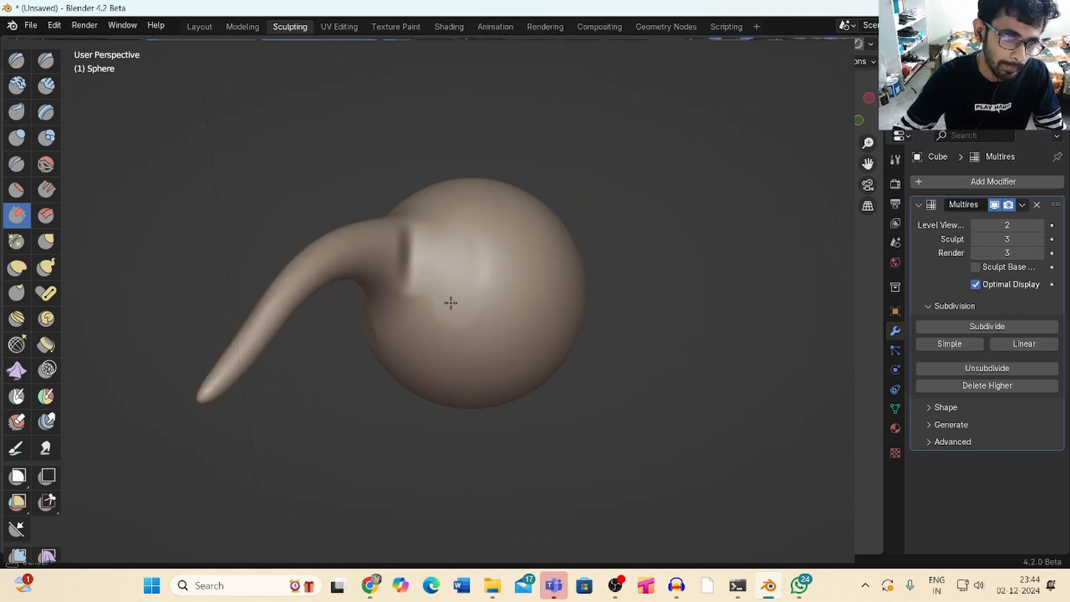
pyautogui.moveTo(624, 199); pyautogui.dragTo(836, 132, button='middle')
# Scrape angled planes along the curved horn of the sphere using the Multi-plane Scrape brush
pyautogui.click(47, 217)
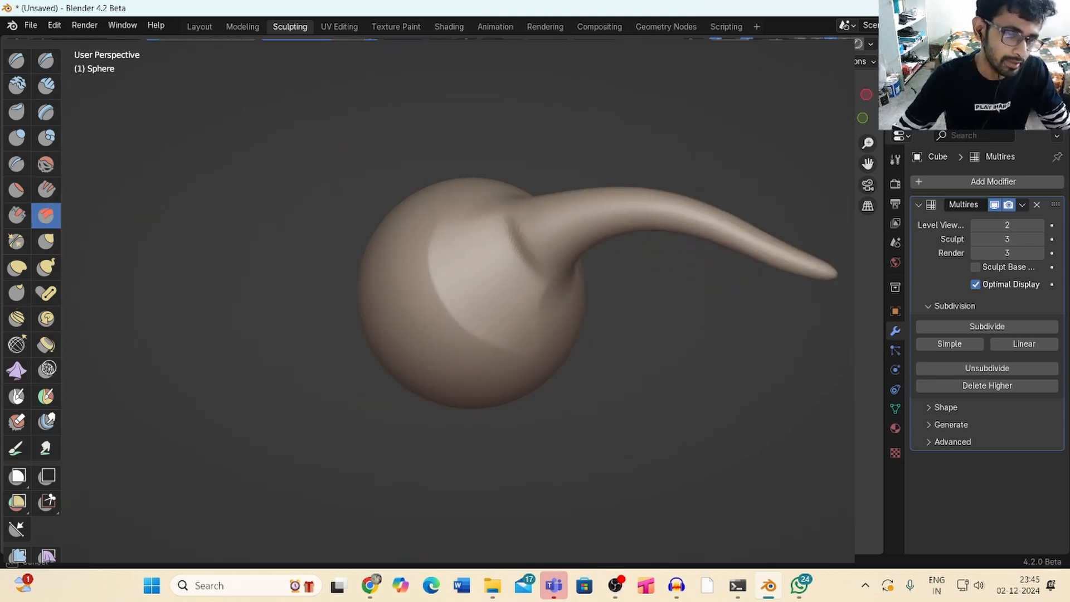
pyautogui.moveTo(629, 228); pyautogui.dragTo(526, 284, button='middle')
pyautogui.moveTo(523, 305); pyautogui.dragTo(571, 370)
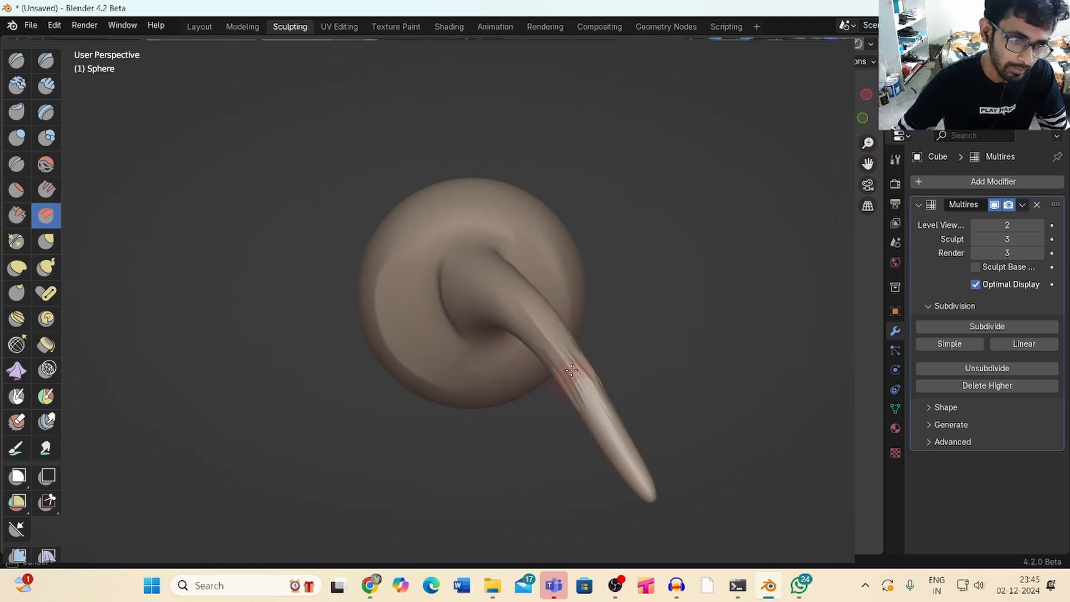
pyautogui.moveTo(513, 287); pyautogui.dragTo(574, 237, button='middle')
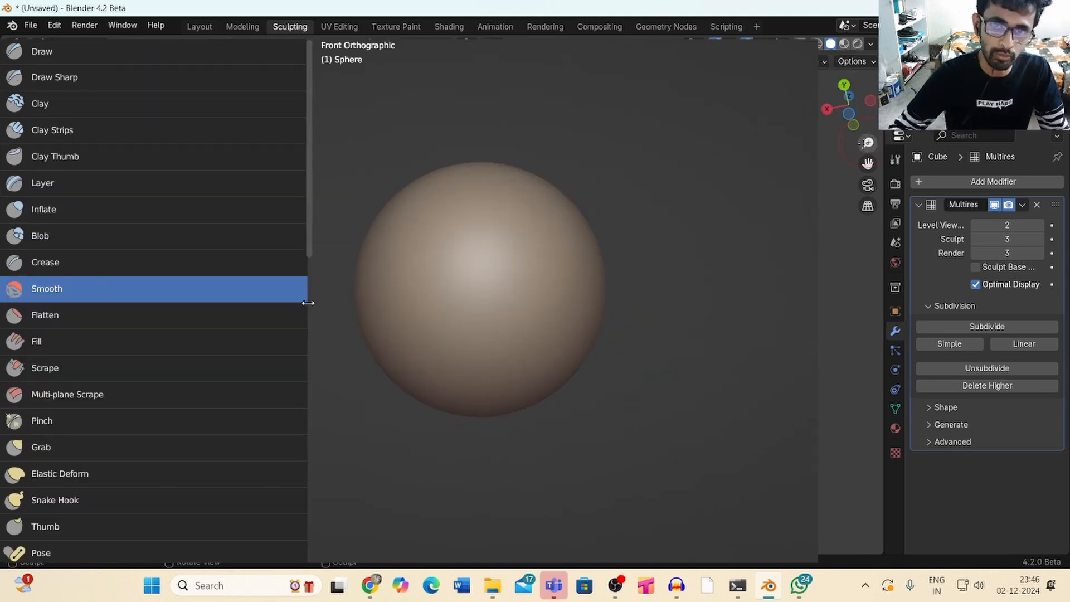
# Narrow the named brush list and switch through the Flatten, Fill, Scrape, Multi-plane Scrape and Pinch brushes
pyautogui.moveTo(307, 299); pyautogui.dragTo(219, 297)
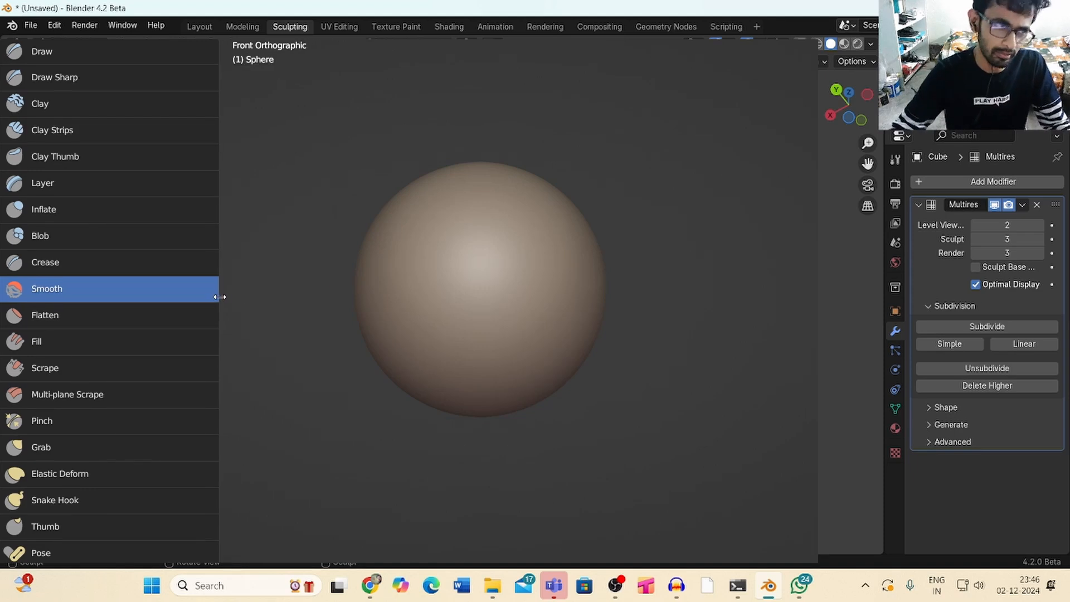
pyautogui.click(66, 313)
pyautogui.click(69, 339)
pyautogui.click(71, 369)
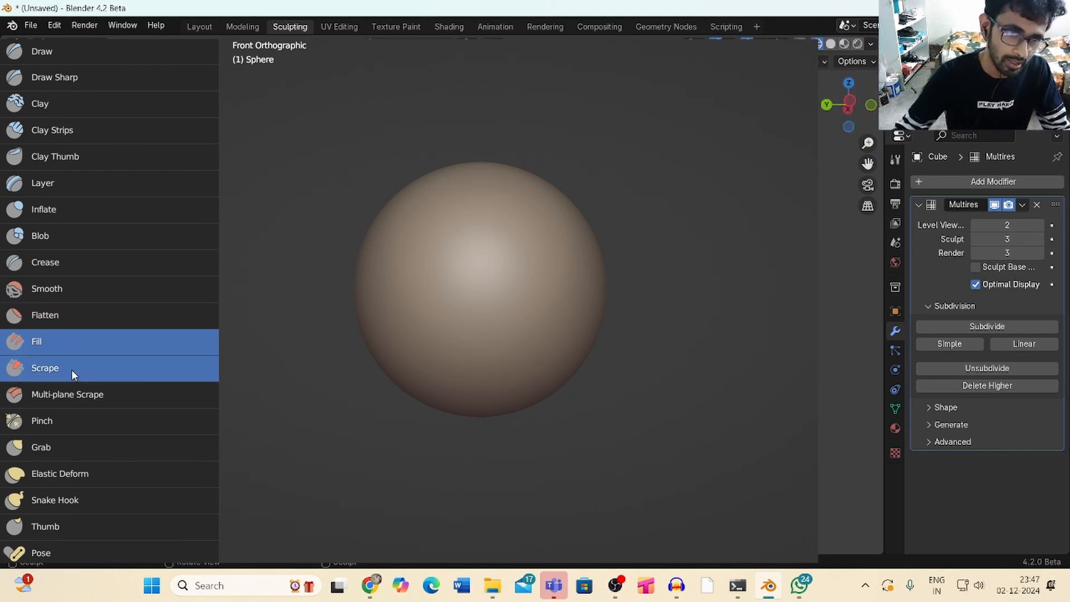
pyautogui.click(75, 393)
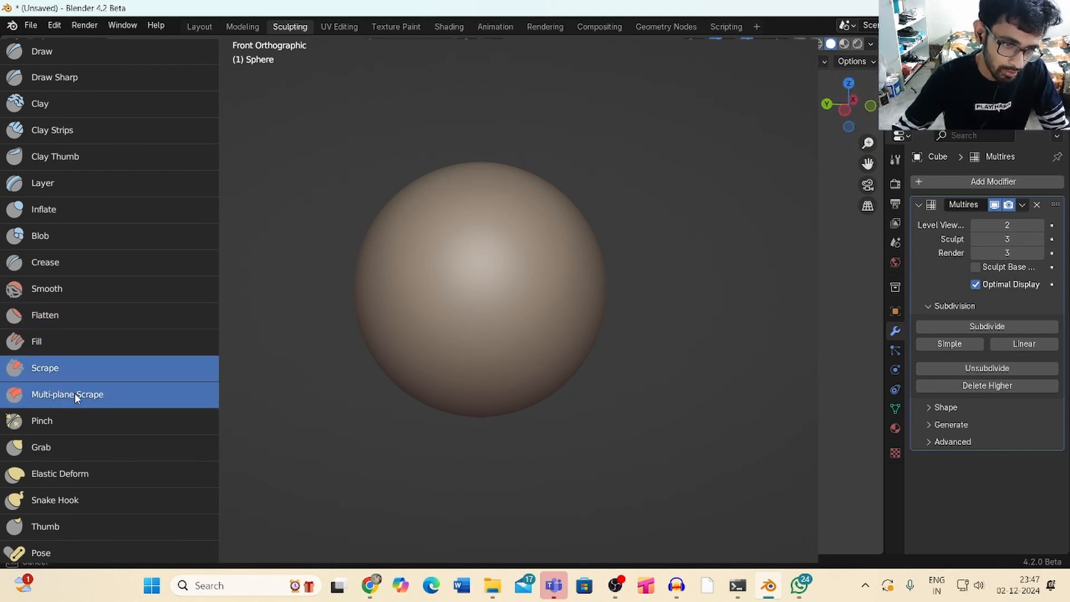
pyautogui.click(75, 417)
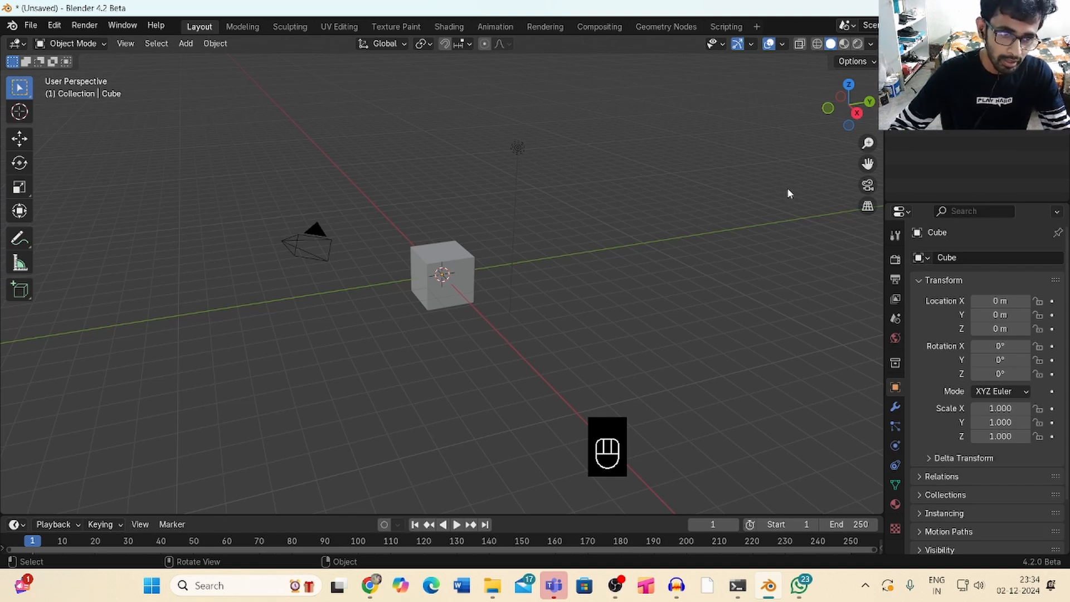
# Select the default cube and give it a level 4 Subdivision Surface modifier
pyautogui.moveTo(852, 109)
pyautogui.mouseDown()
pyautogui.moveTo(811, 106)
pyautogui.moveTo(832, 92)
pyautogui.moveTo(870, 123)
pyautogui.moveTo(852, 131)
pyautogui.moveTo(867, 142)
pyautogui.moveTo(849, 118)
pyautogui.mouseUp()
pyautogui.click(484, 277)
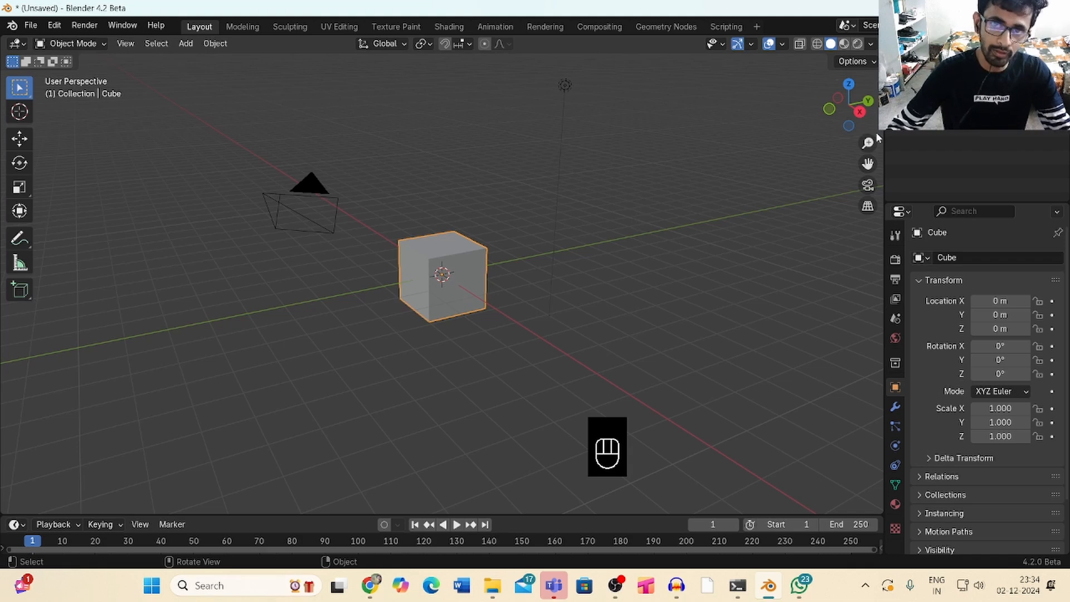
pyautogui.moveTo(868, 143); pyautogui.dragTo(867, 132)
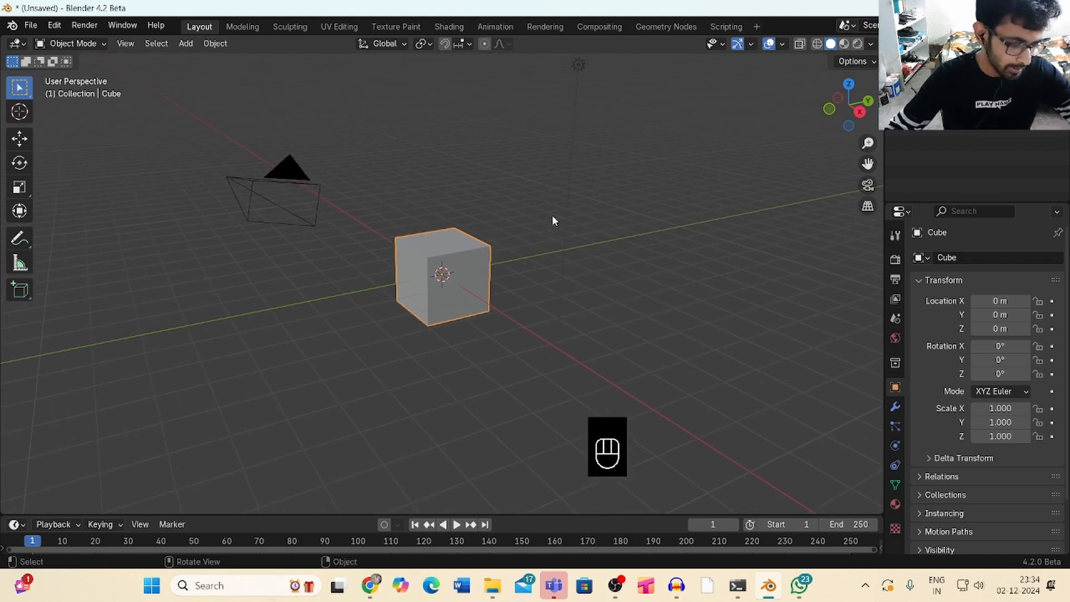
pyautogui.hotkey('ctrl', '4')
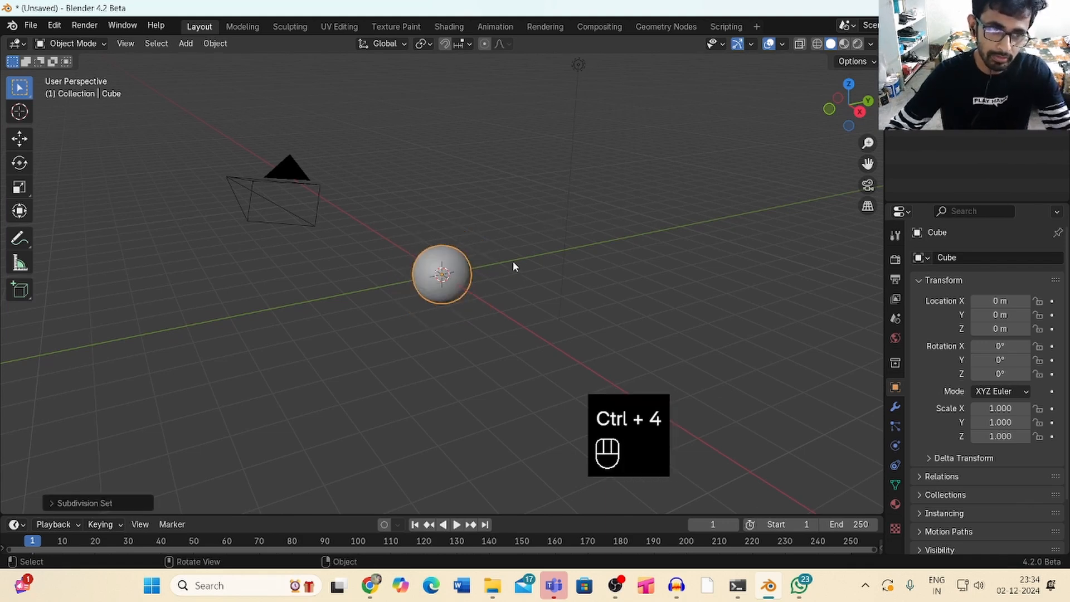
# Apply the Subdivision modifier to the cube
pyautogui.click(895, 409)
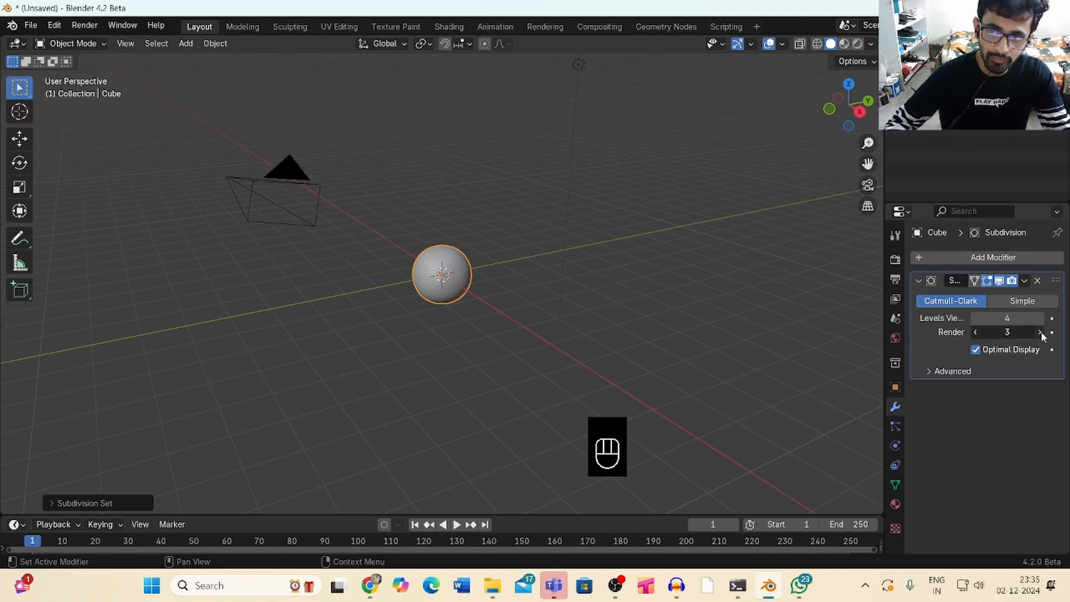
pyautogui.click(1024, 280)
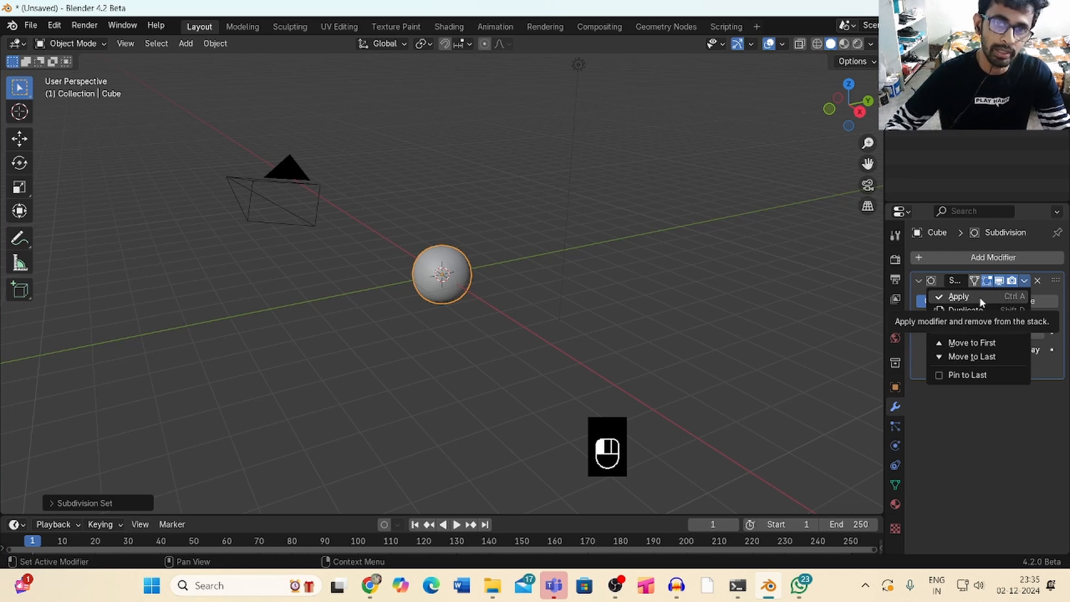
pyautogui.click(979, 297)
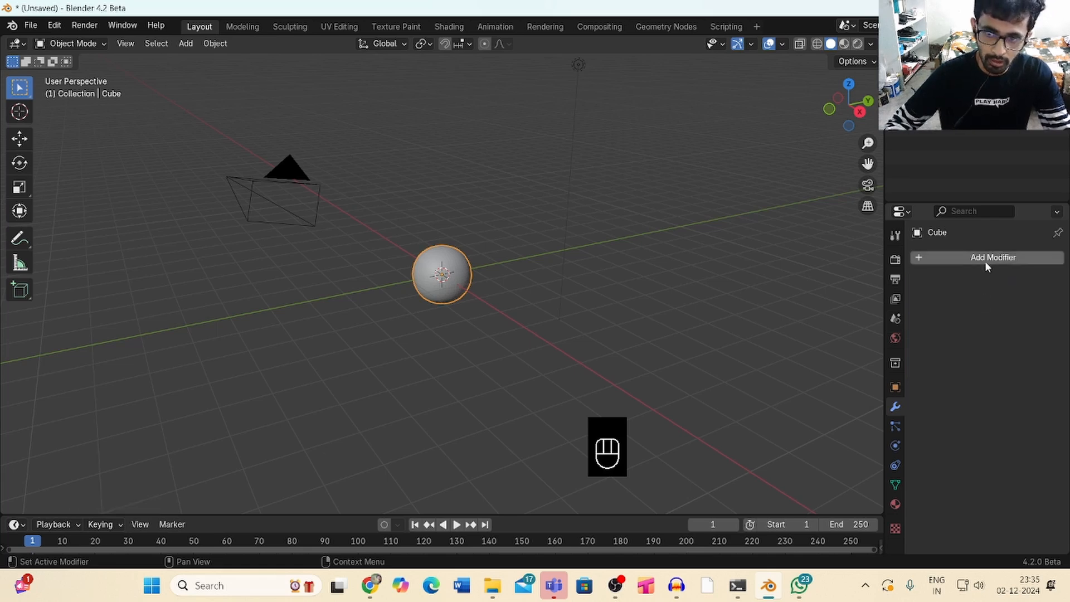
# Add a Multiresolution modifier to the cube and subdivide it to level 2
pyautogui.click(985, 258)
pyautogui.click(933, 258)
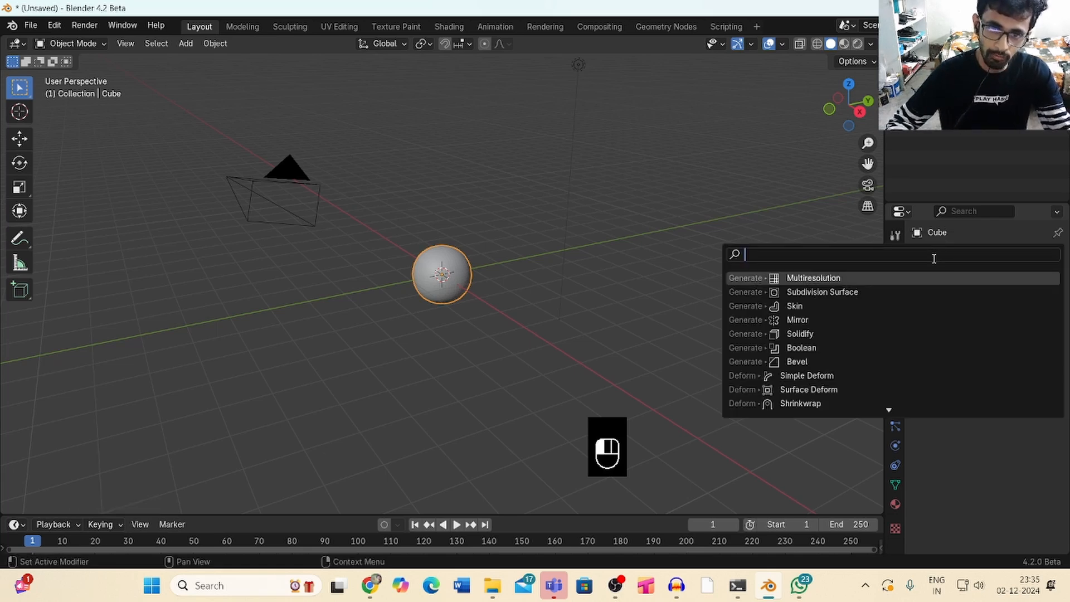
pyautogui.click(906, 278)
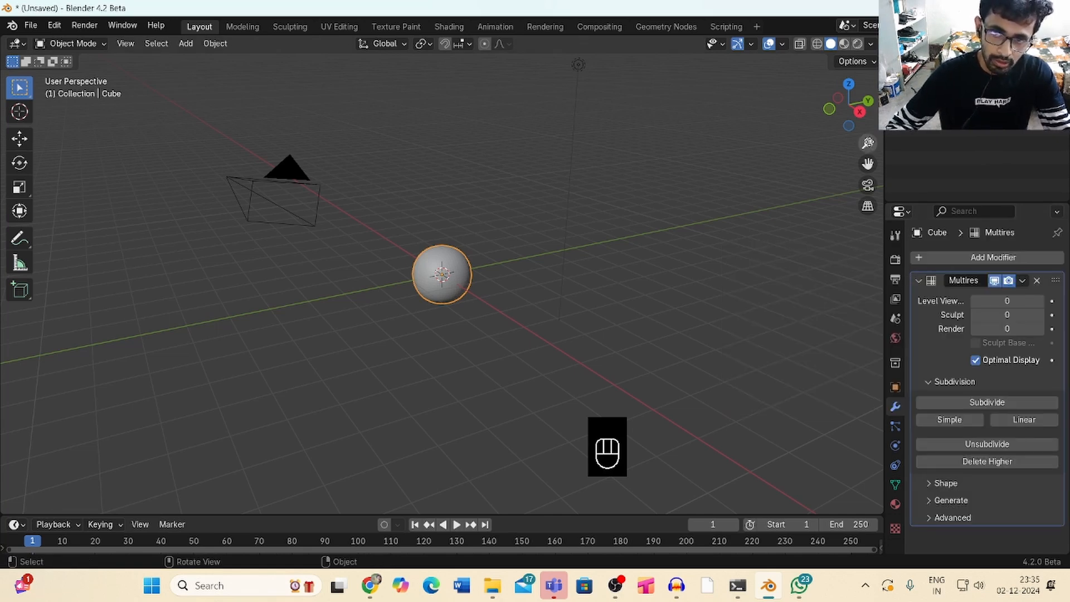
pyautogui.moveTo(867, 143); pyautogui.dragTo(873, 160)
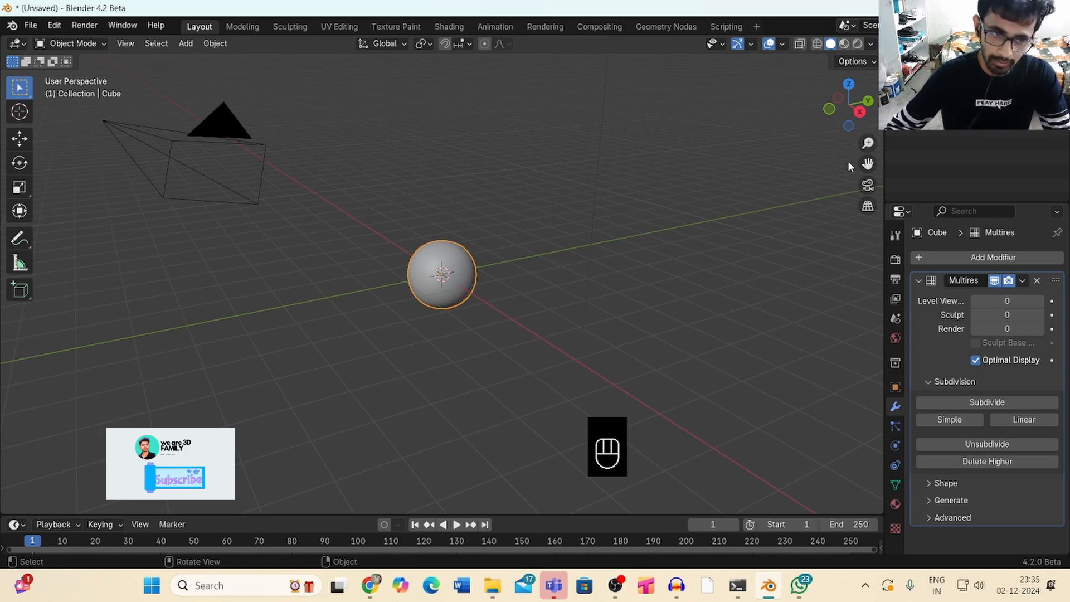
pyautogui.moveTo(866, 144); pyautogui.dragTo(860, 176)
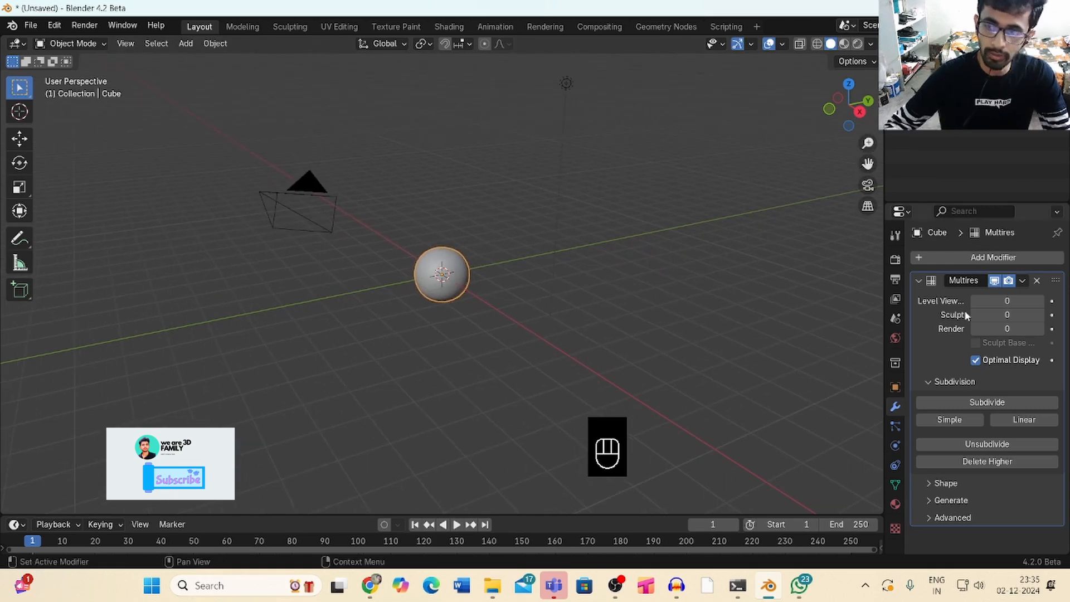
pyautogui.click(997, 402)
pyautogui.click(998, 403)
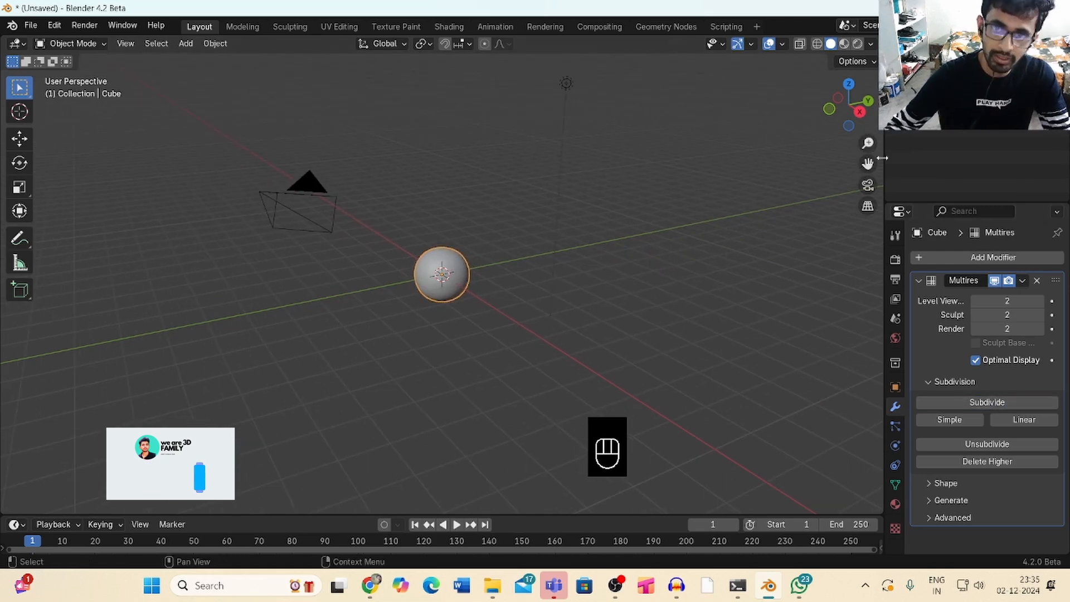
# Open the Sculpting workspace for the rounded cube
pyautogui.scroll(3, 588, 157)
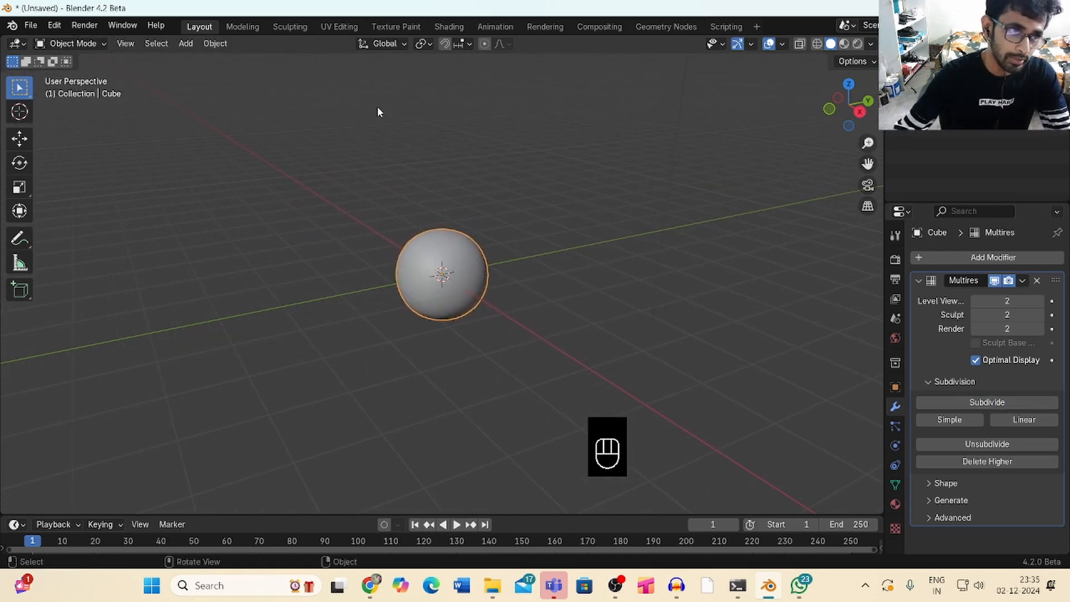
pyautogui.click(295, 26)
pyautogui.scroll(2, 857, 123)
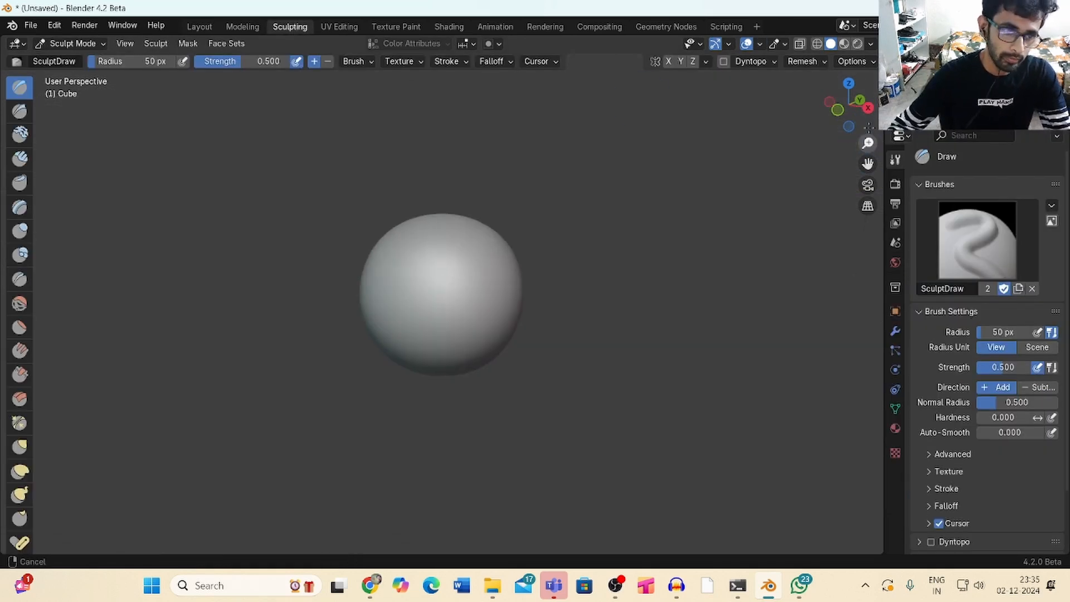
# Change the viewport shading MatCap from grey to the brown clay-like material
pyautogui.click(870, 44)
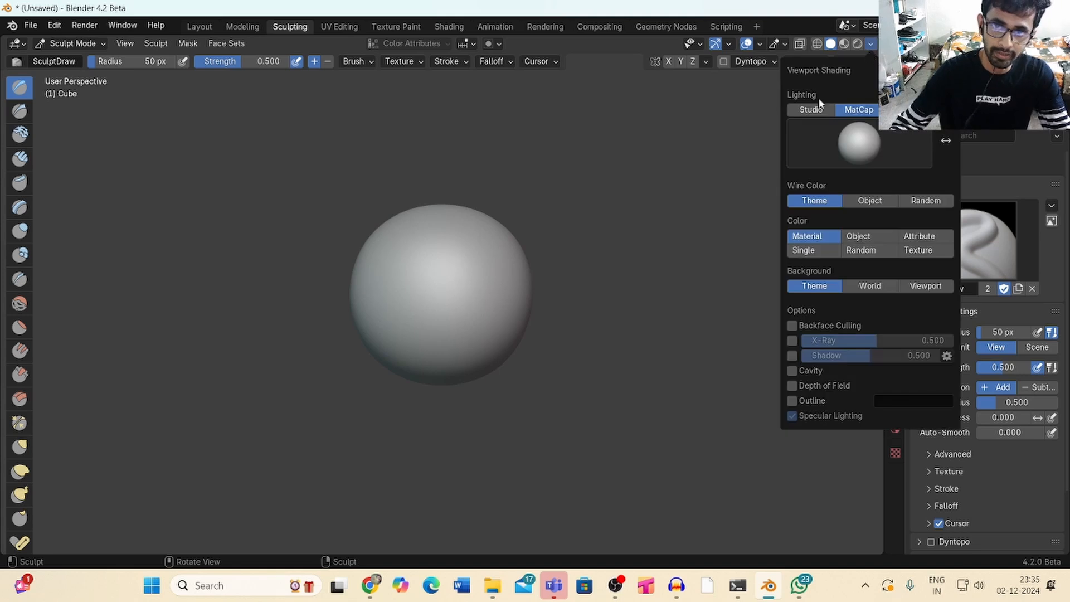
pyautogui.click(858, 148)
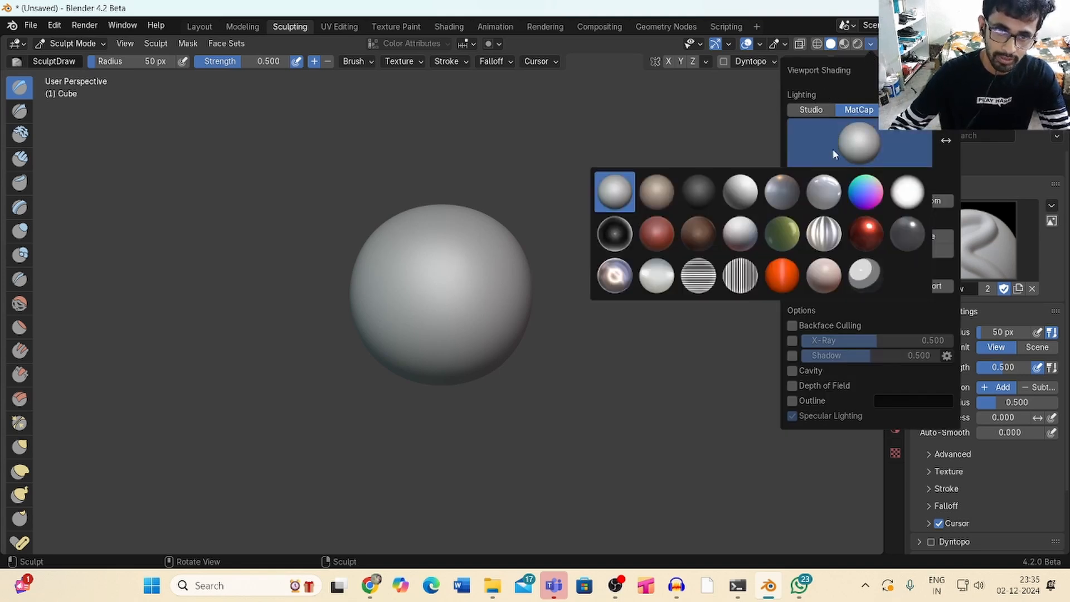
pyautogui.click(665, 198)
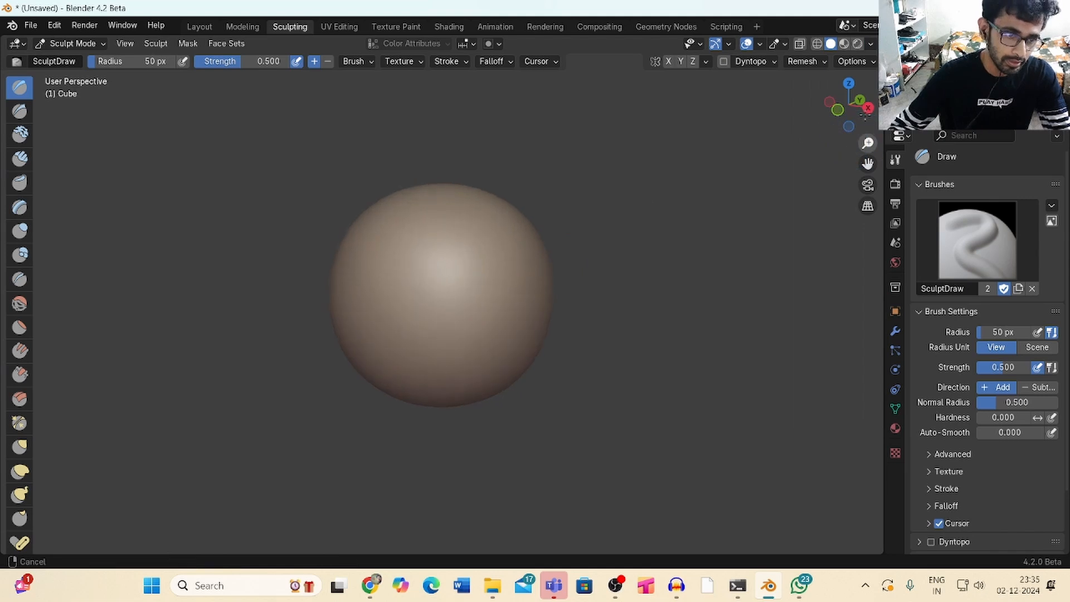
pyautogui.scroll(-3, 681, 183)
pyautogui.scroll(1, 681, 183)
pyautogui.scroll(-1, 681, 183)
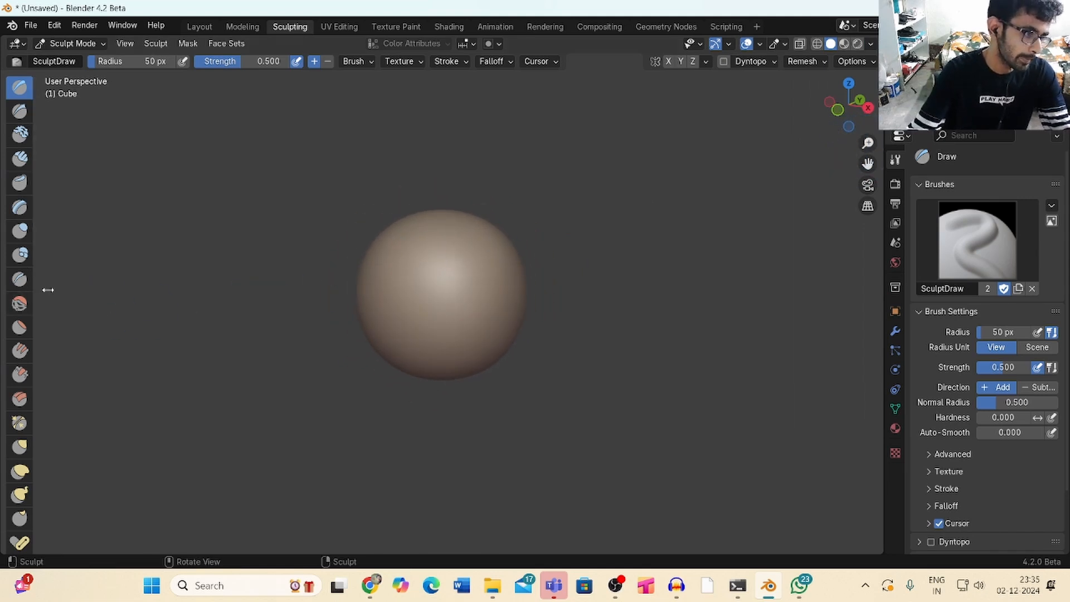
# Widen the sculpting brush shelf so that the brushes are arranged in two columns
pyautogui.moveTo(48, 290); pyautogui.dragTo(62, 284)
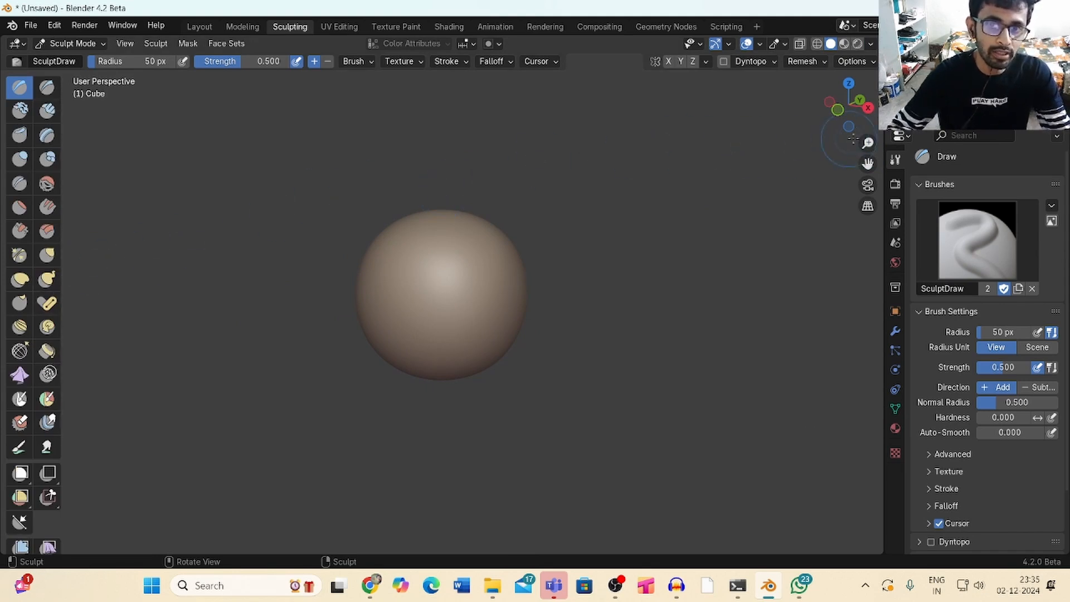
pyautogui.moveTo(867, 143); pyautogui.dragTo(865, 153)
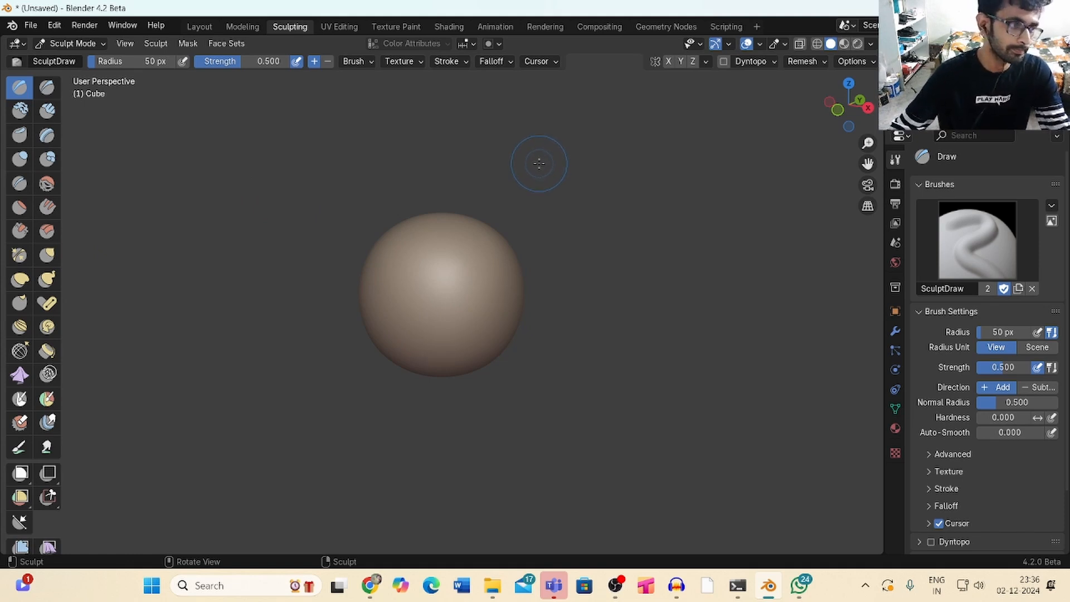
# Sculpt a diagonal raised ridge across the sphere using the Draw brush at 50 px radius and 1.000 strength
pyautogui.click(47, 184)
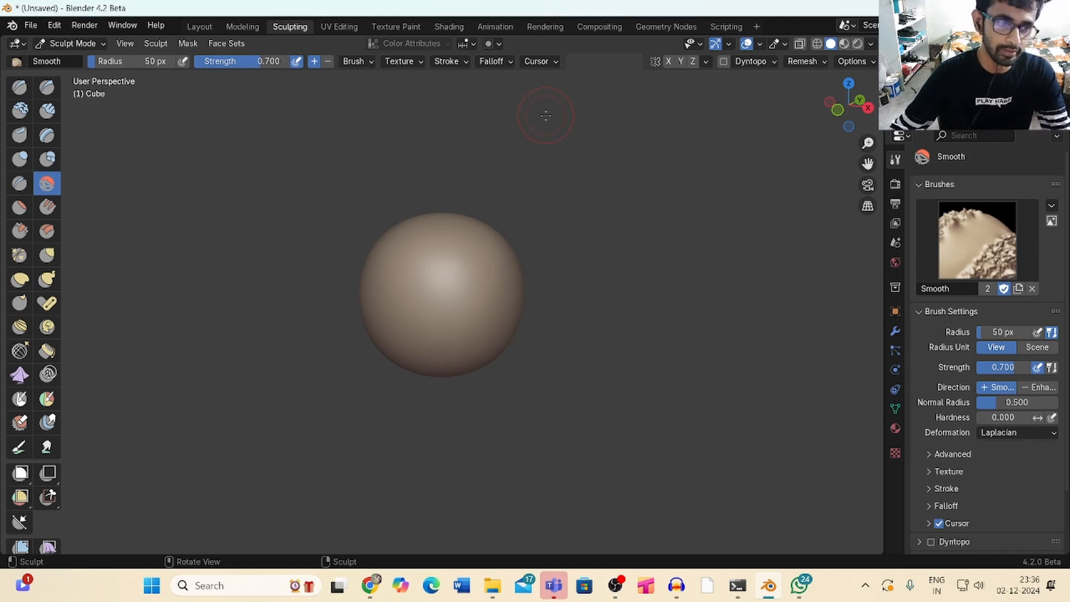
pyautogui.click(21, 89)
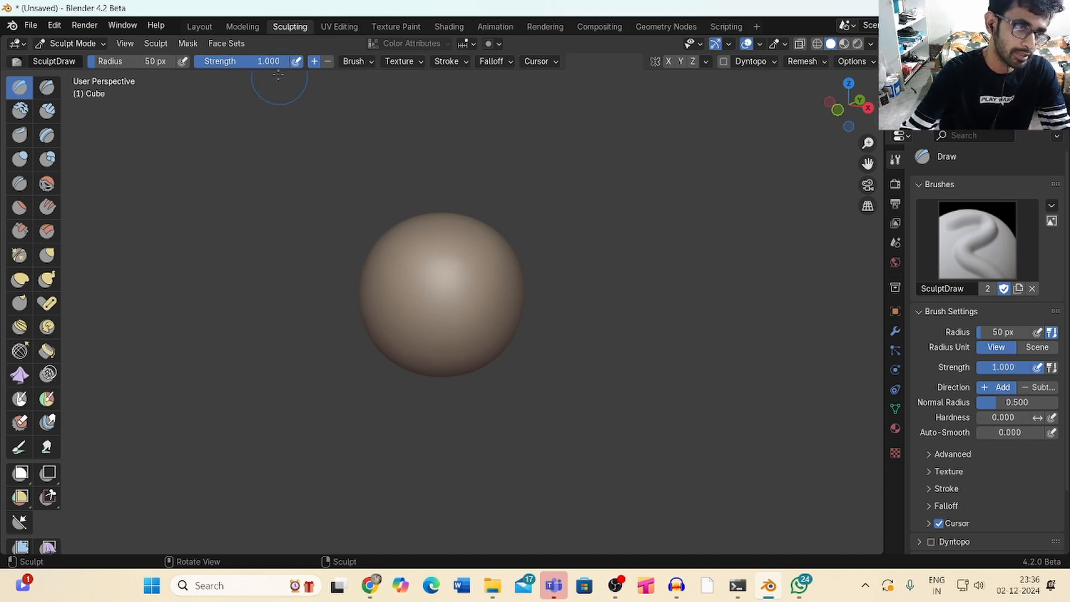
pyautogui.scroll(3, 868, 143)
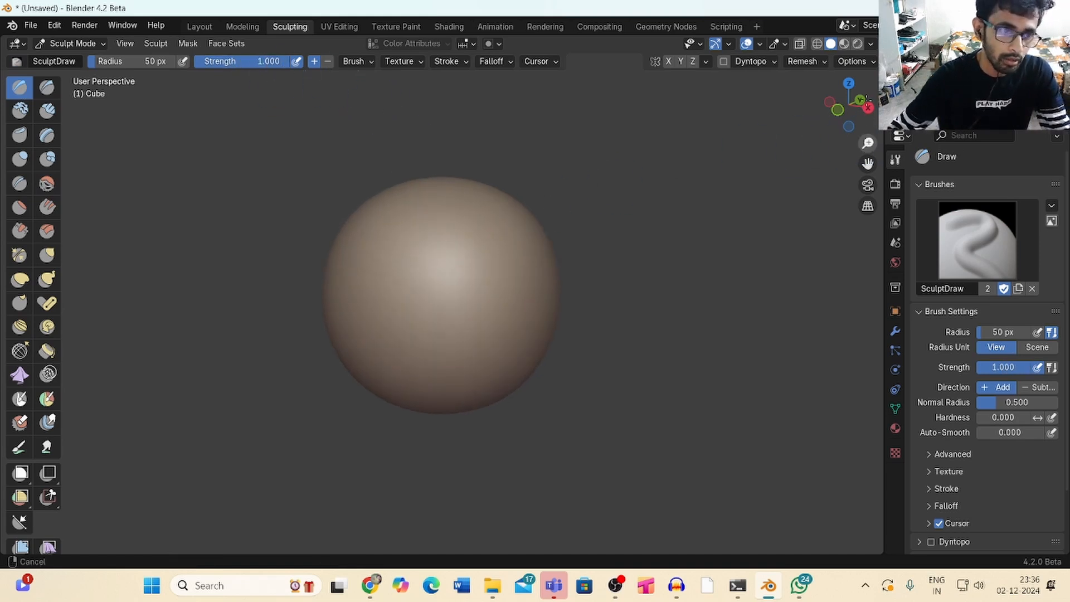
pyautogui.moveTo(407, 186)
pyautogui.mouseDown()
pyautogui.moveTo(485, 273)
pyautogui.moveTo(535, 362)
pyautogui.mouseUp()
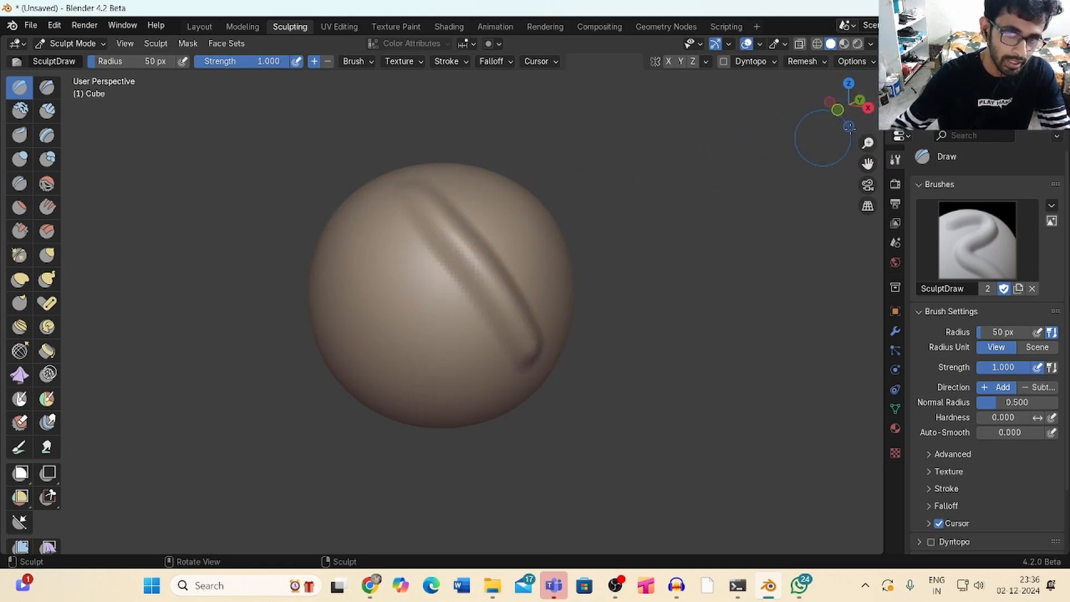
# Examine the sculpted ridge from several angles and its mesh in wireframe shading, ending back in solid shading
pyautogui.moveTo(849, 127); pyautogui.dragTo(593, 203)
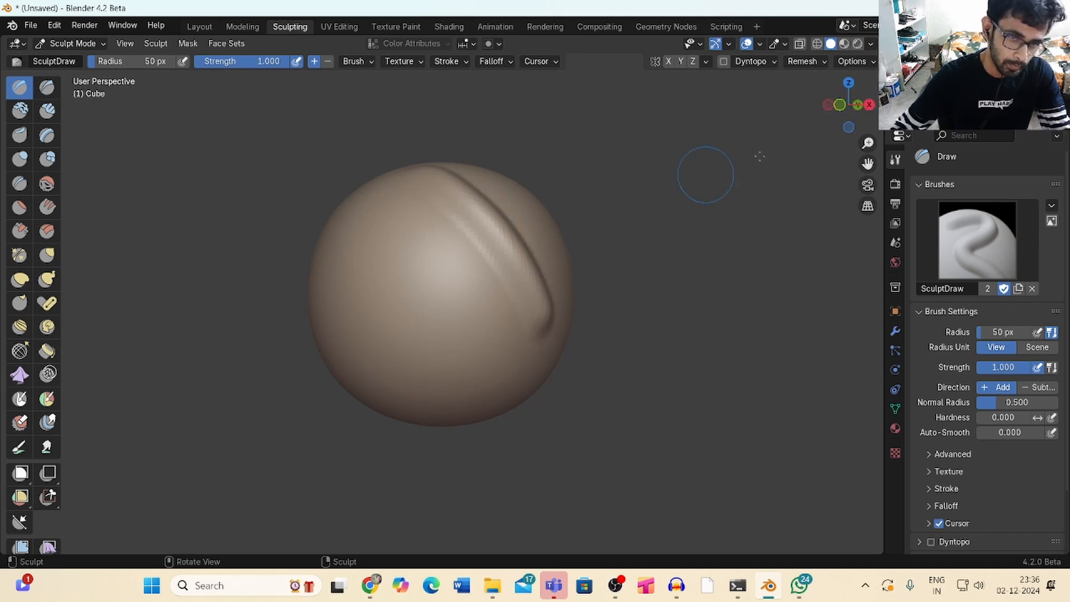
pyautogui.scroll(1, 847, 115)
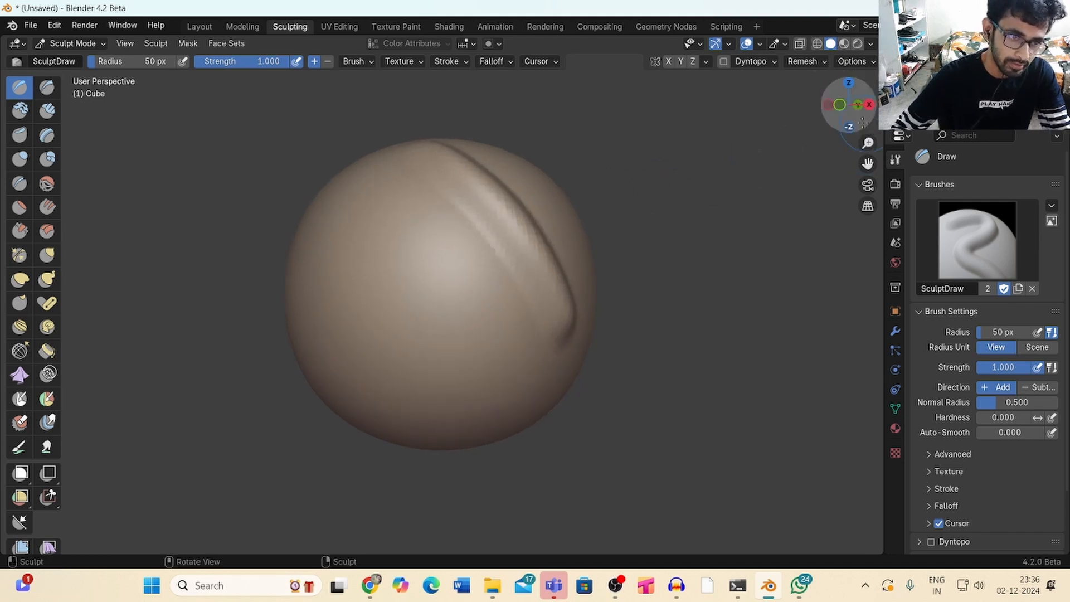
pyautogui.click(817, 43)
pyautogui.moveTo(848, 107); pyautogui.dragTo(857, 105)
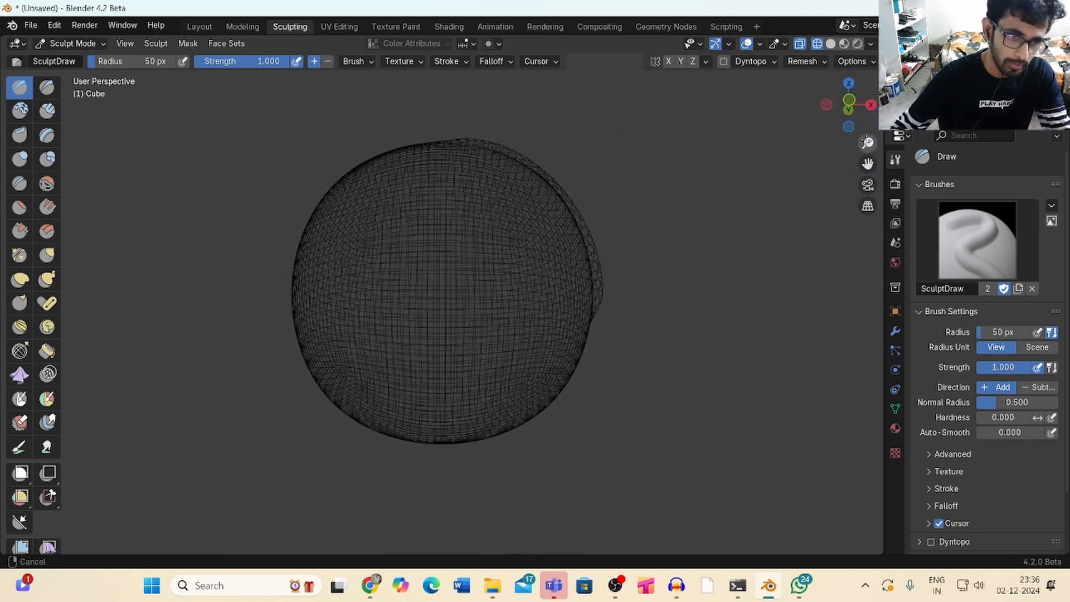
pyautogui.moveTo(847, 105)
pyautogui.mouseDown()
pyautogui.moveTo(812, 144)
pyautogui.moveTo(840, 116)
pyautogui.moveTo(824, 139)
pyautogui.moveTo(778, 113)
pyautogui.mouseUp()
pyautogui.click(830, 45)
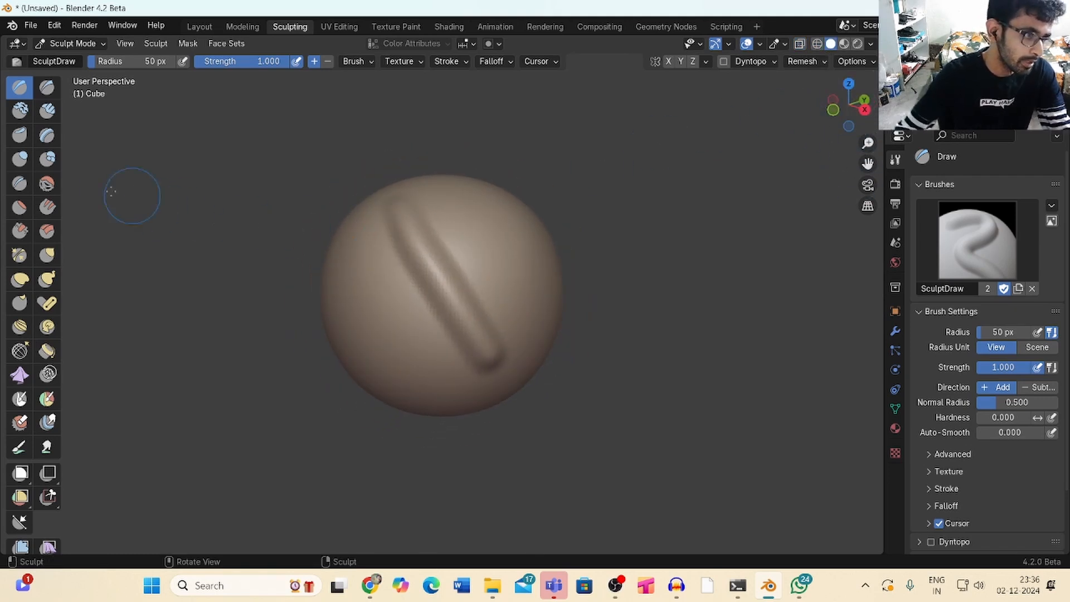
# Soften the diagonal ridge on the sphere using the Smooth brush at 178 px radius and 0.700 strength
pyautogui.click(47, 184)
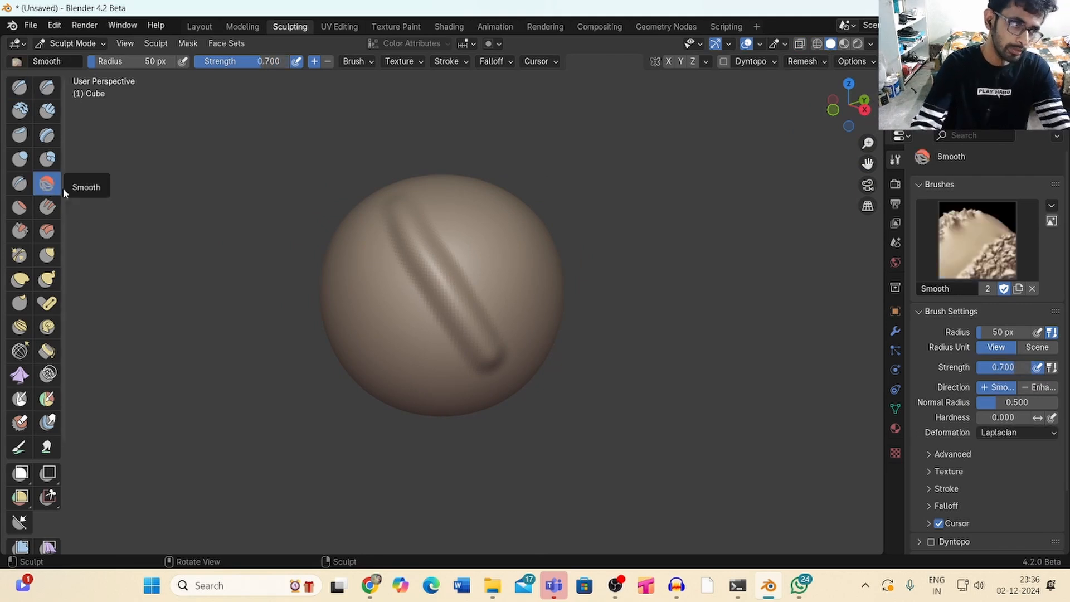
pyautogui.moveTo(865, 145); pyautogui.dragTo(858, 132)
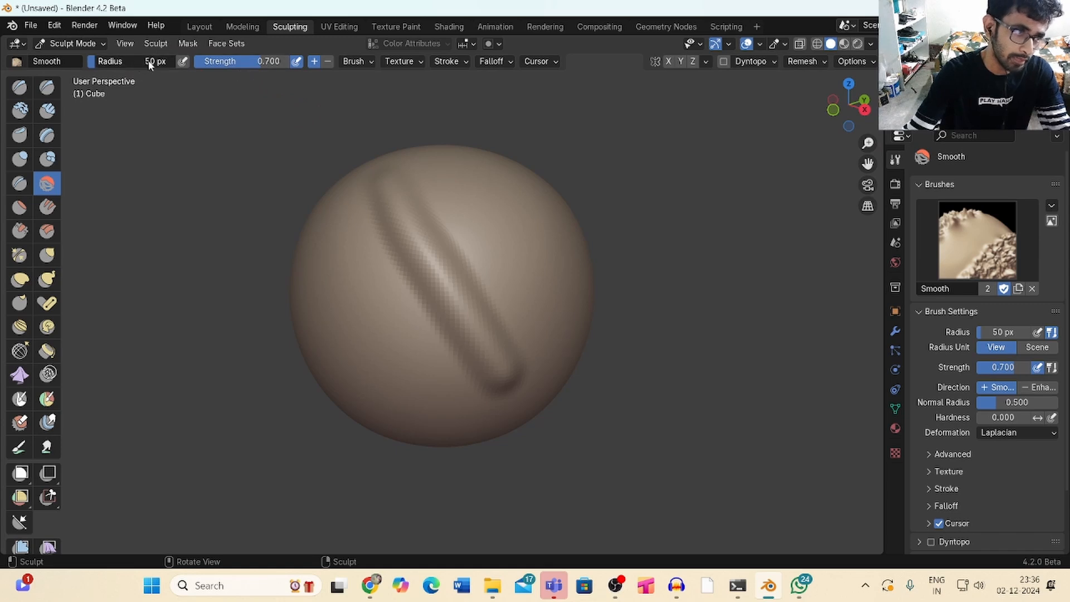
pyautogui.moveTo(148, 60); pyautogui.dragTo(166, 58)
pyautogui.moveTo(406, 214); pyautogui.dragTo(479, 320)
pyautogui.moveTo(848, 104); pyautogui.dragTo(868, 79)
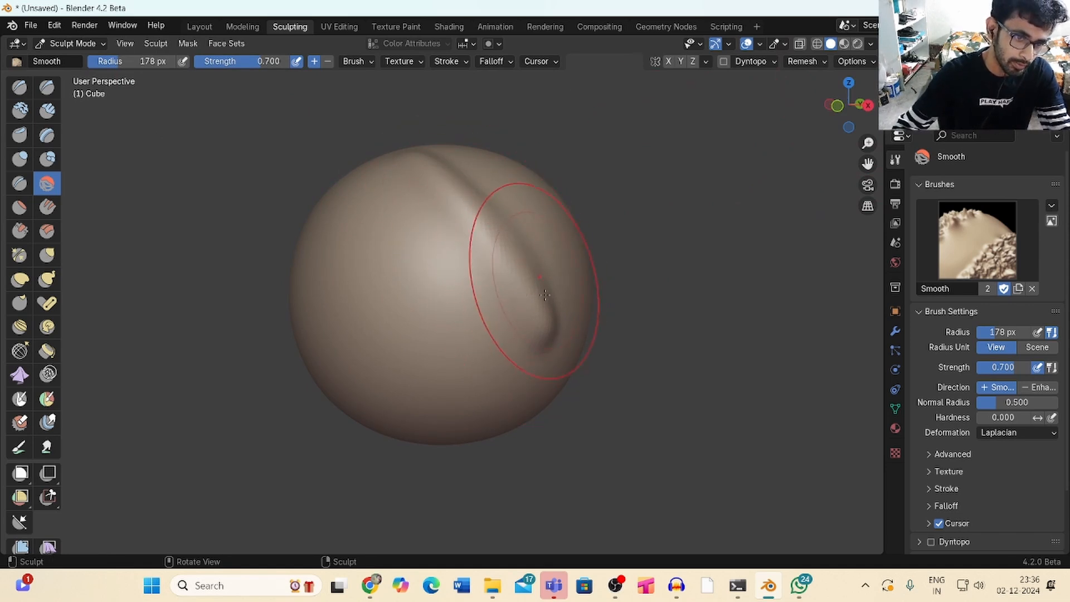
pyautogui.moveTo(849, 109); pyautogui.dragTo(770, 143)
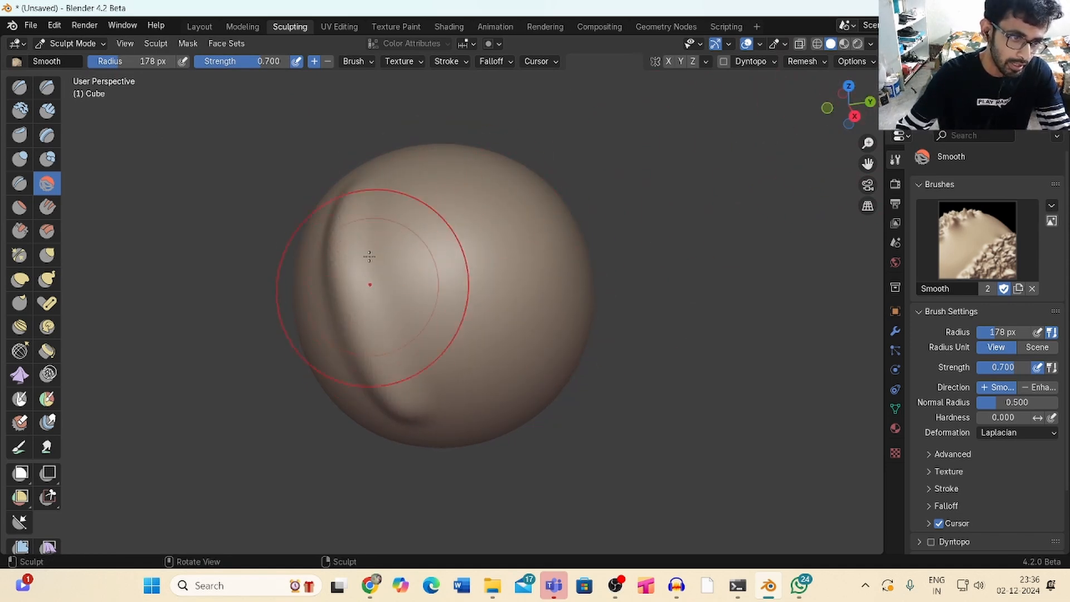
pyautogui.moveTo(847, 107); pyautogui.dragTo(873, 41)
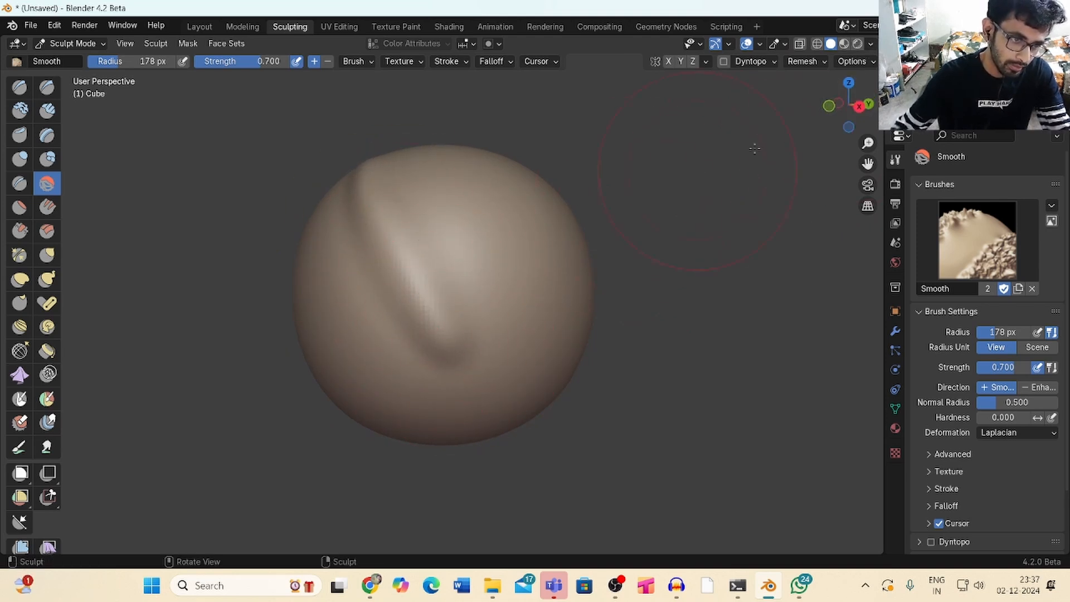
pyautogui.moveTo(848, 106); pyautogui.dragTo(769, 134)
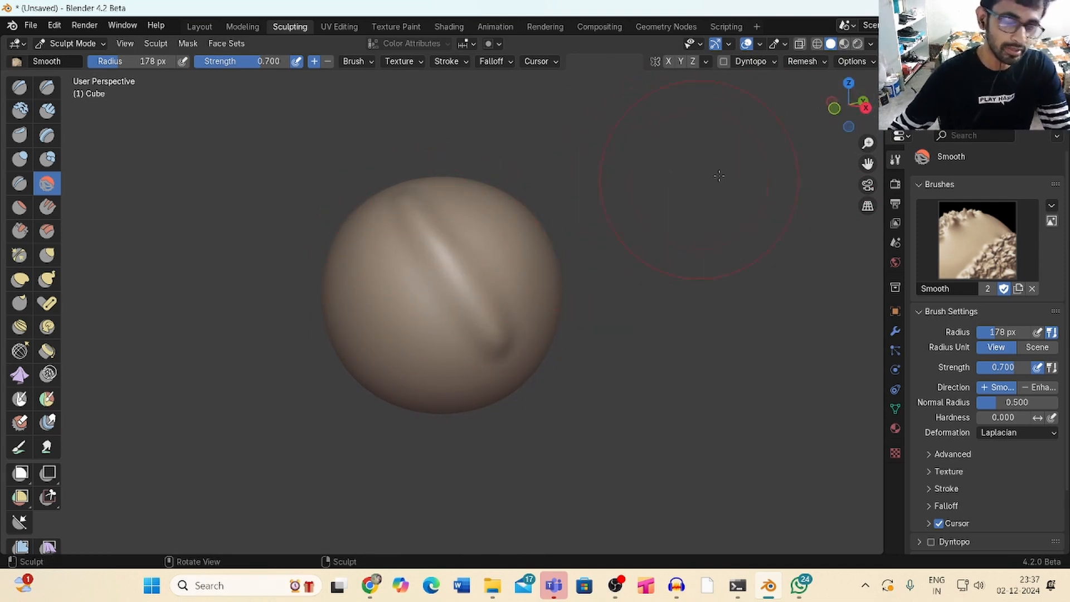
# Raise the Smooth brush strength to 1.000 and blend the remaining ridge further into the sphere
pyautogui.moveTo(866, 143); pyautogui.dragTo(866, 137)
pyautogui.moveTo(845, 110); pyautogui.dragTo(831, 115)
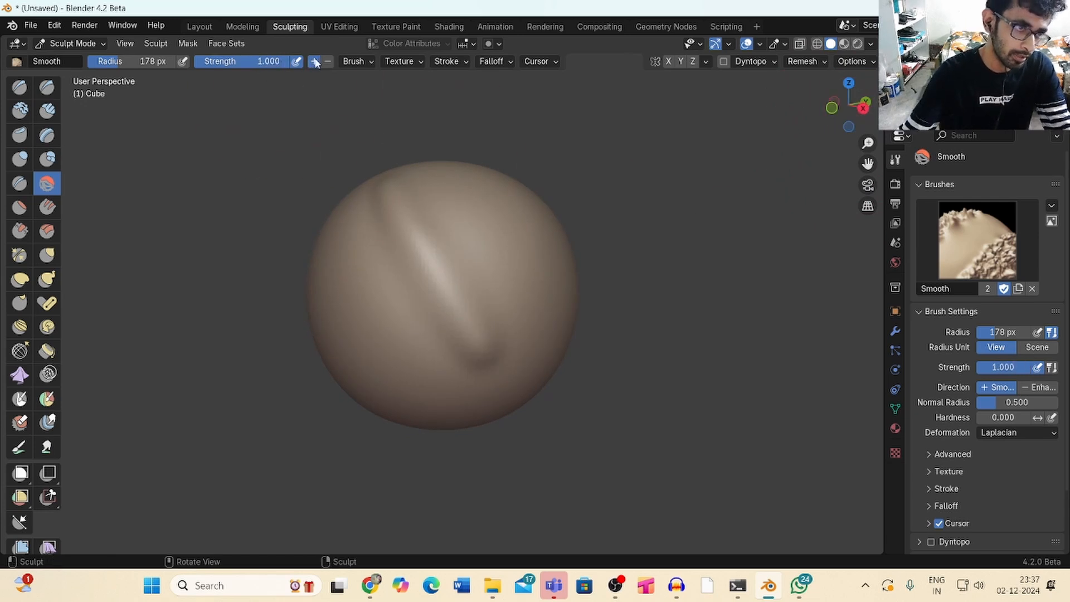
pyautogui.moveTo(847, 103)
pyautogui.mouseDown()
pyautogui.moveTo(820, 103)
pyautogui.moveTo(860, 103)
pyautogui.mouseUp()
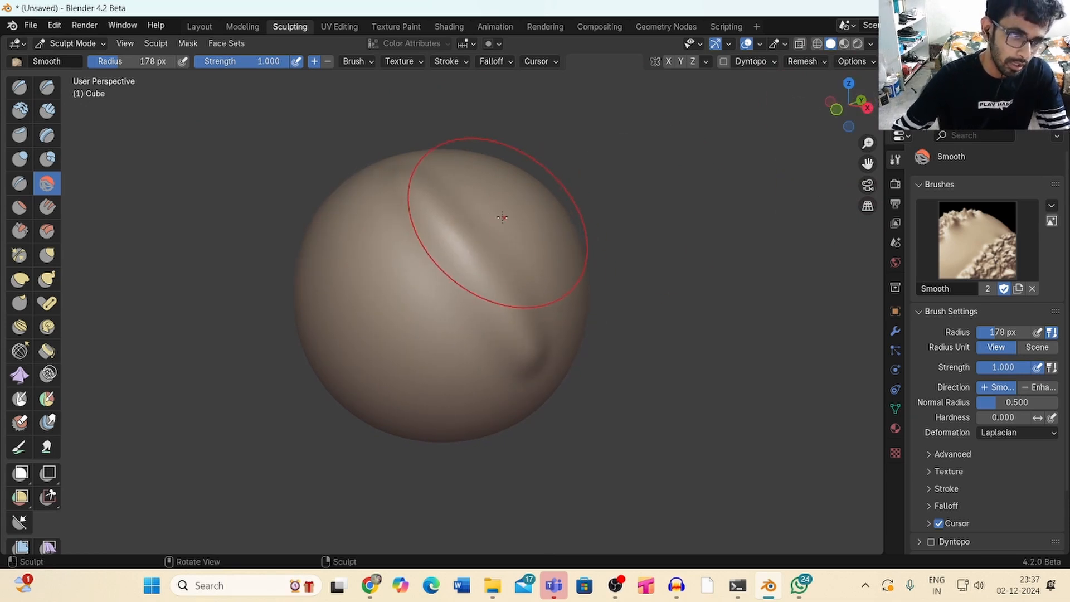
pyautogui.moveTo(502, 216)
pyautogui.mouseDown()
pyautogui.moveTo(466, 228)
pyautogui.moveTo(419, 193)
pyautogui.moveTo(457, 223)
pyautogui.mouseUp()
pyautogui.moveTo(519, 338); pyautogui.dragTo(457, 262)
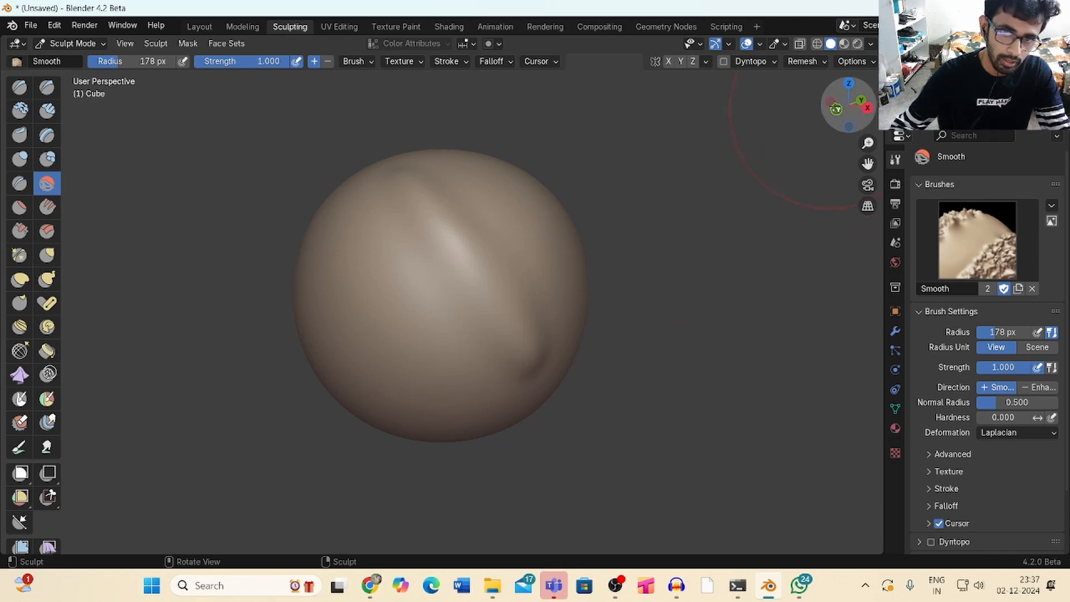
pyautogui.moveTo(850, 107); pyautogui.dragTo(876, 107)
pyautogui.moveTo(462, 229)
pyautogui.mouseDown()
pyautogui.moveTo(550, 273)
pyautogui.moveTo(446, 172)
pyautogui.moveTo(468, 176)
pyautogui.mouseUp()
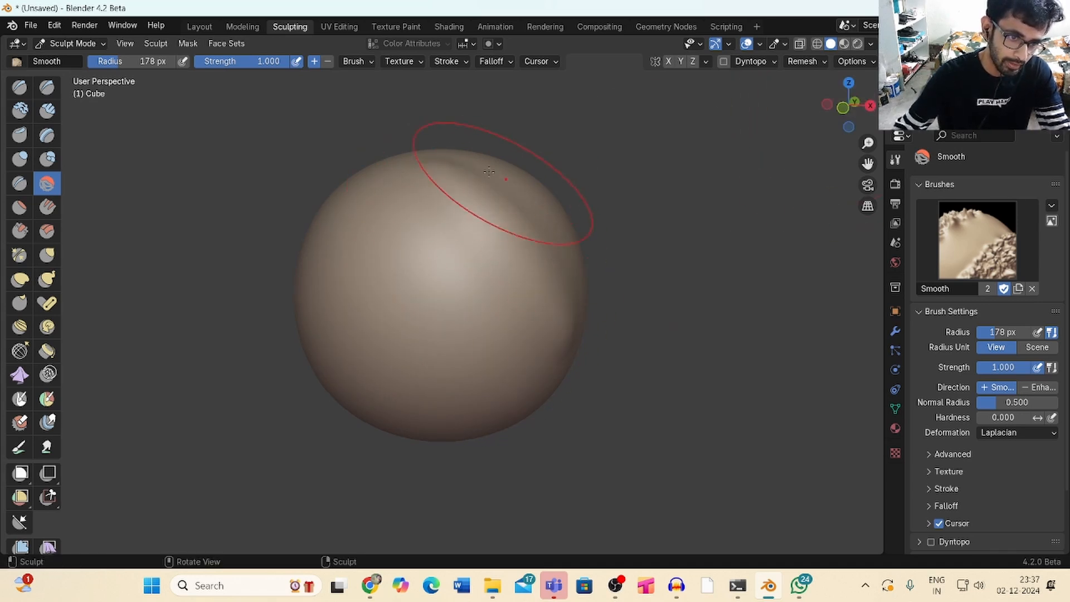
pyautogui.moveTo(819, 101); pyautogui.dragTo(802, 103)
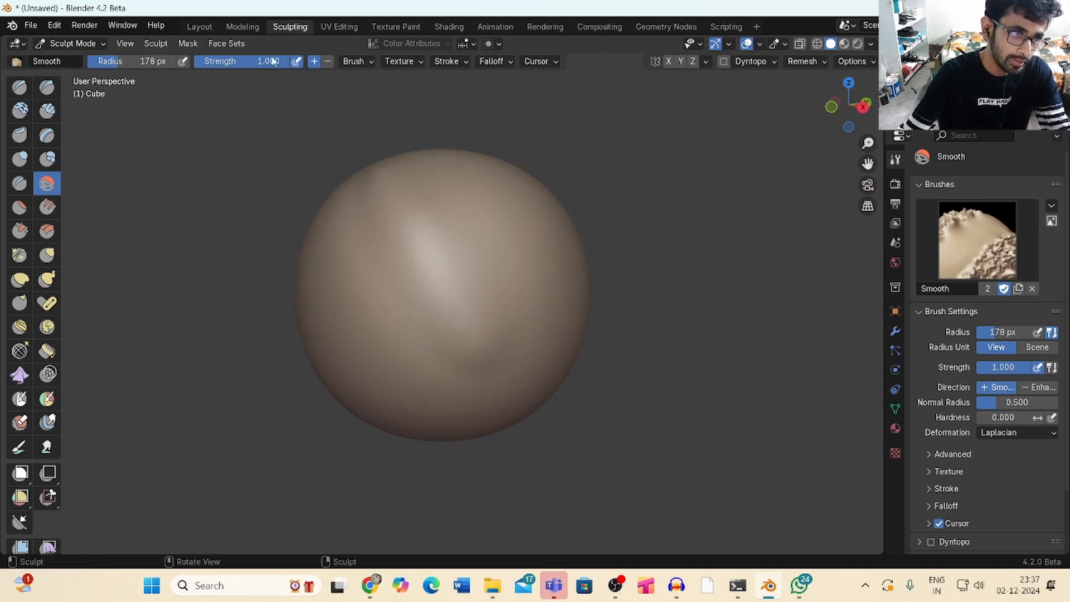
# Set the Smooth brush strength to 0.613 and switch to the Flatten brush
pyautogui.moveTo(211, 75); pyautogui.dragTo(221, 72)
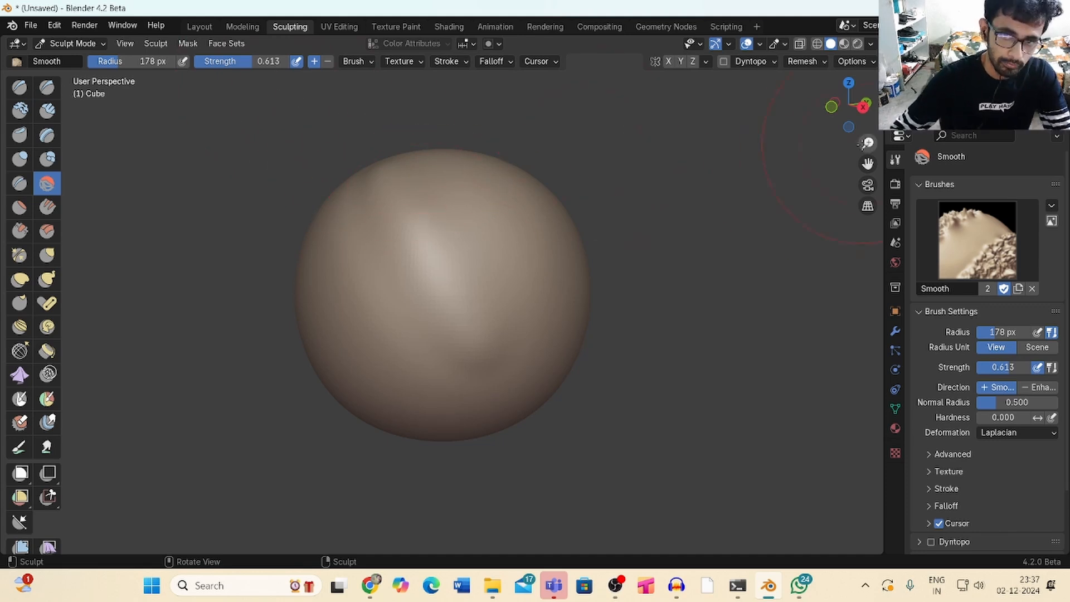
pyautogui.moveTo(864, 143); pyautogui.dragTo(863, 157)
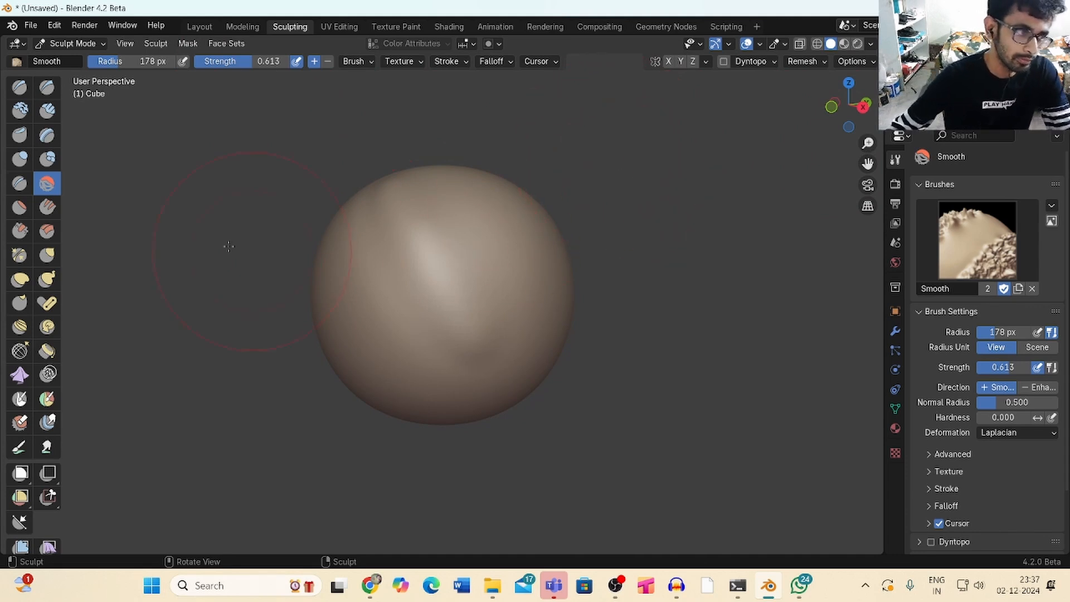
pyautogui.click(20, 207)
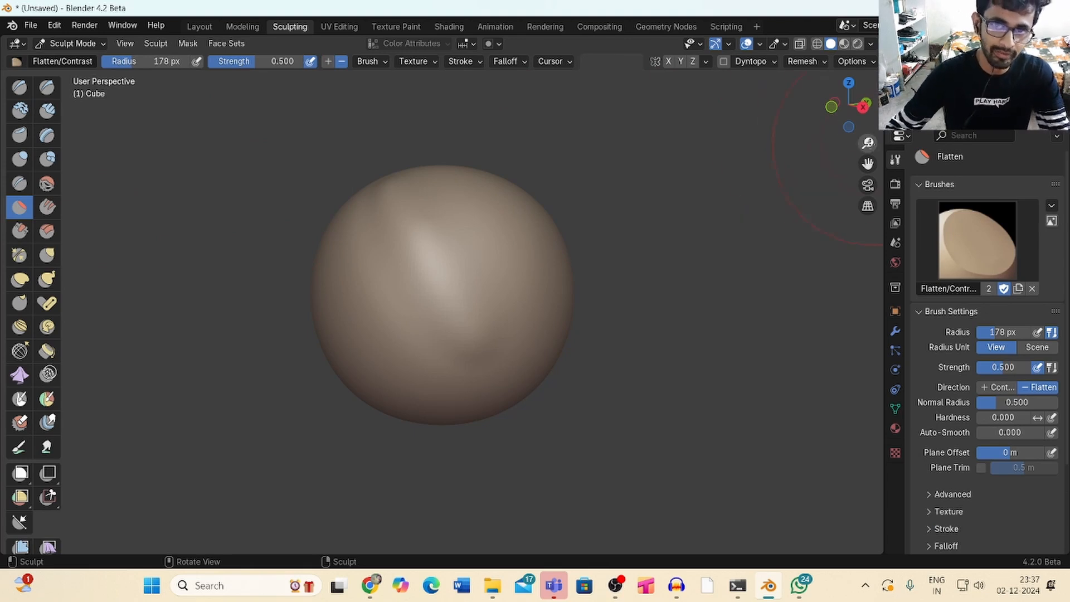
pyautogui.moveTo(868, 142)
pyautogui.mouseDown()
pyautogui.moveTo(862, 108)
pyautogui.moveTo(868, 154)
pyautogui.mouseUp()
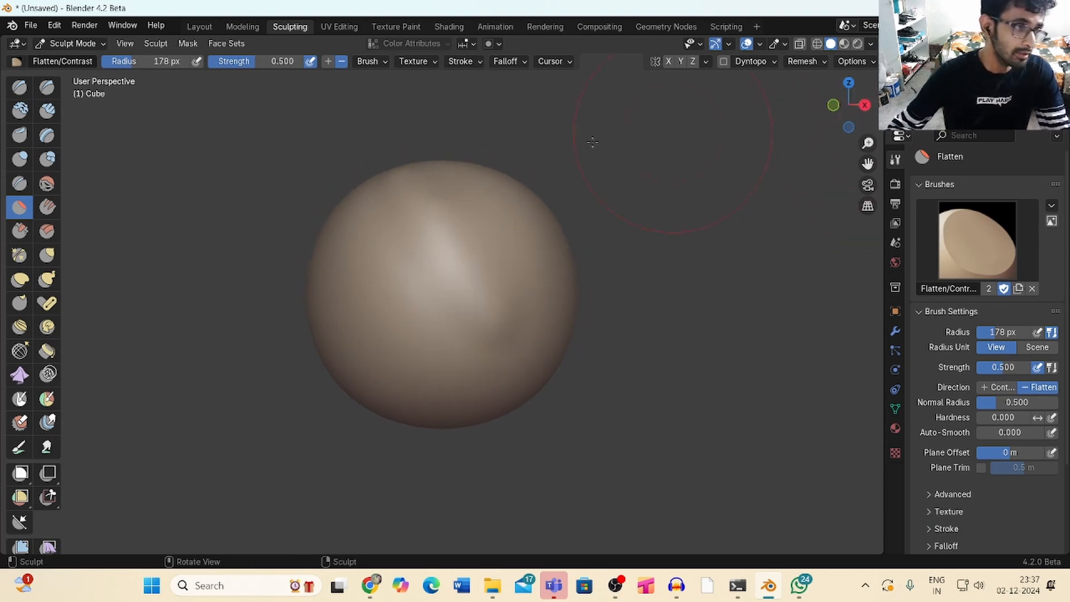
# Switch to the Draw brush and set its falloff curve preset to Sharp
pyautogui.click(21, 89)
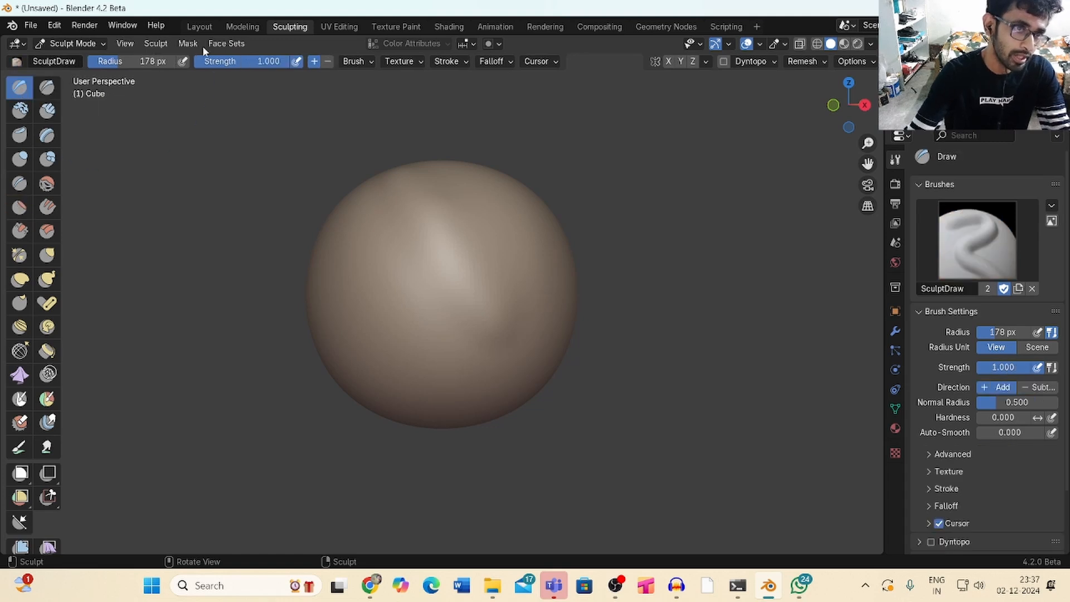
pyautogui.click(499, 64)
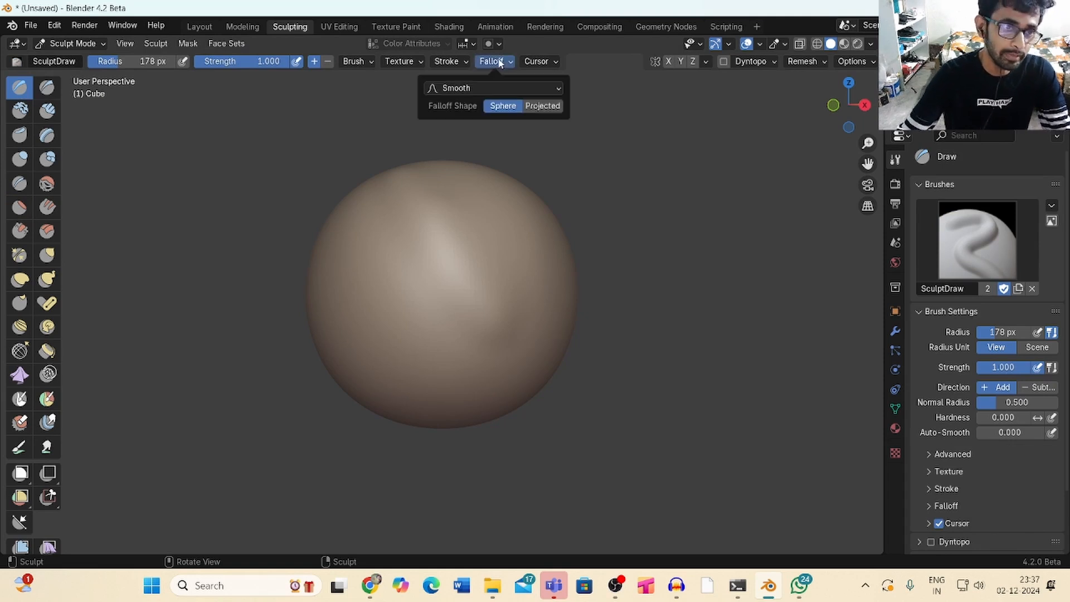
pyautogui.click(480, 88)
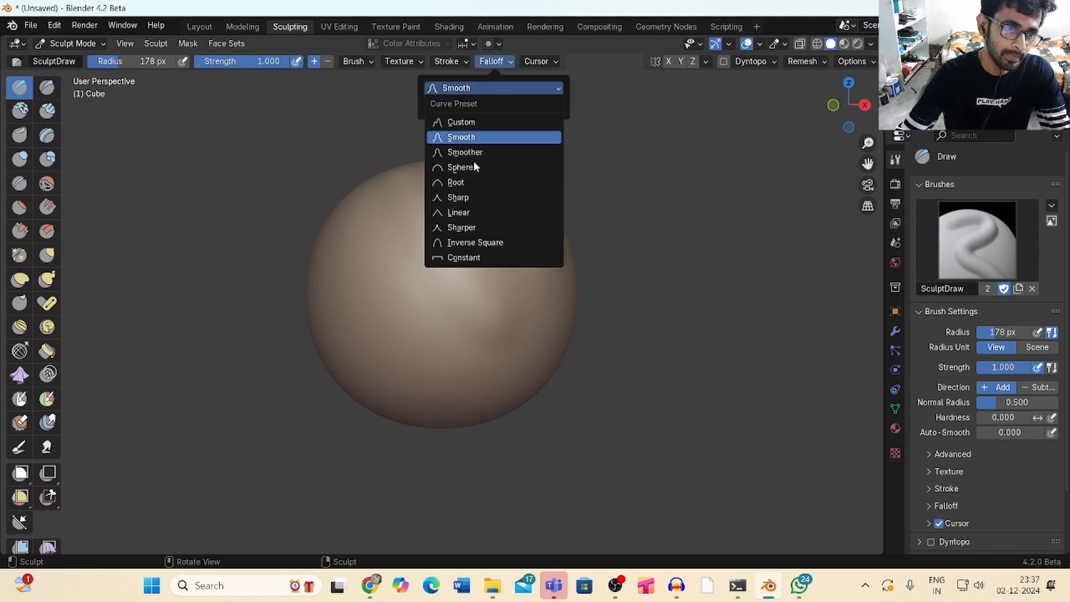
pyautogui.click(469, 197)
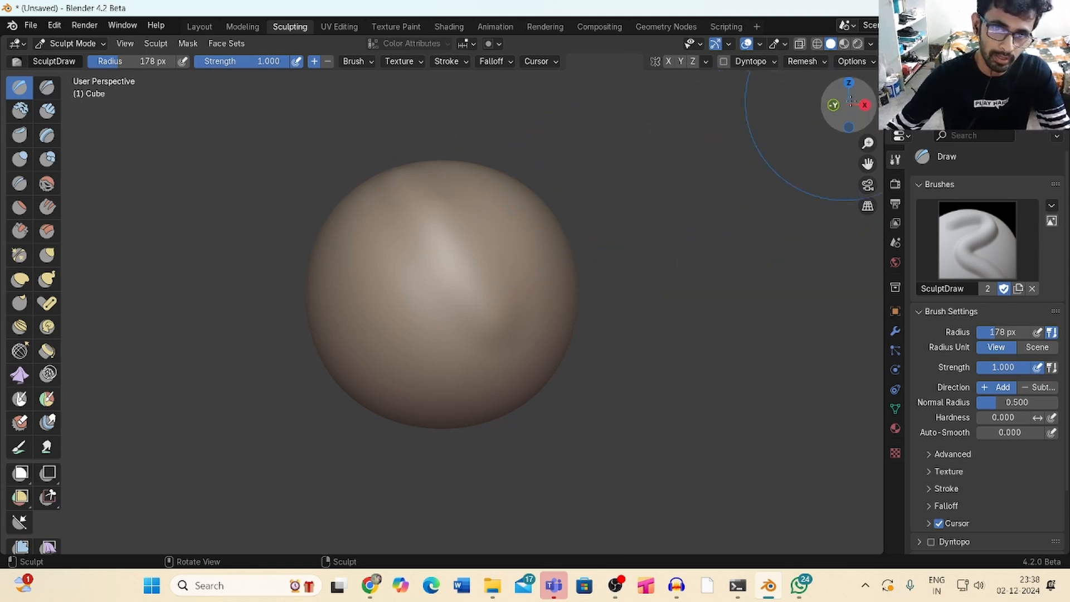
# Sculpt pointed bumps on the sphere using the Draw brush with sharp falloff at 178 px radius and 1.000 strength
pyautogui.moveTo(856, 87); pyautogui.dragTo(851, 56)
pyautogui.moveTo(867, 143)
pyautogui.mouseDown()
pyautogui.moveTo(866, 153)
pyautogui.moveTo(867, 130)
pyautogui.mouseUp()
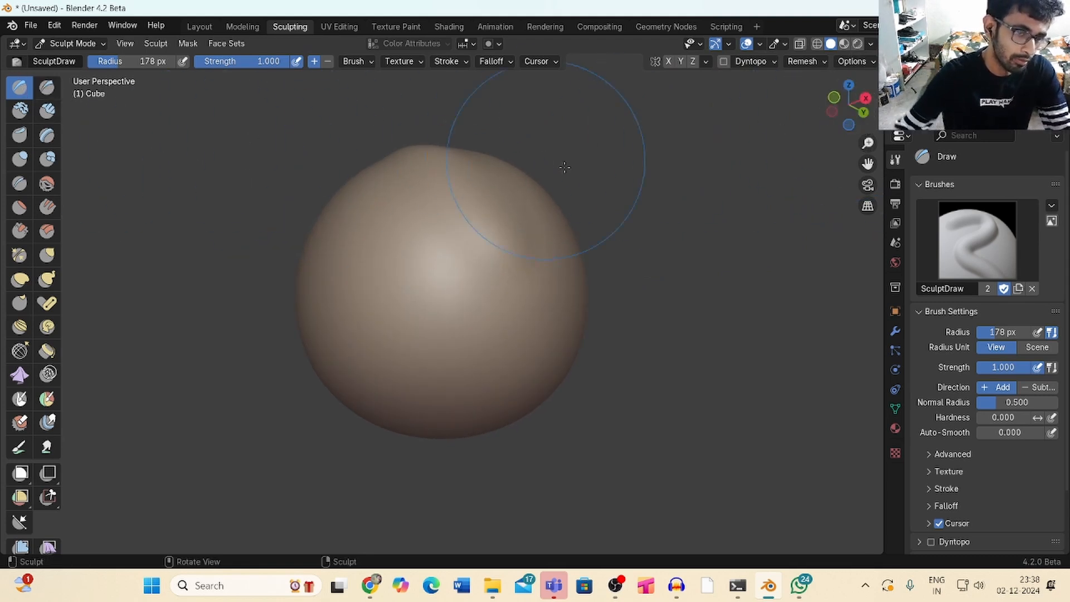
pyautogui.moveTo(853, 94); pyautogui.dragTo(856, 89)
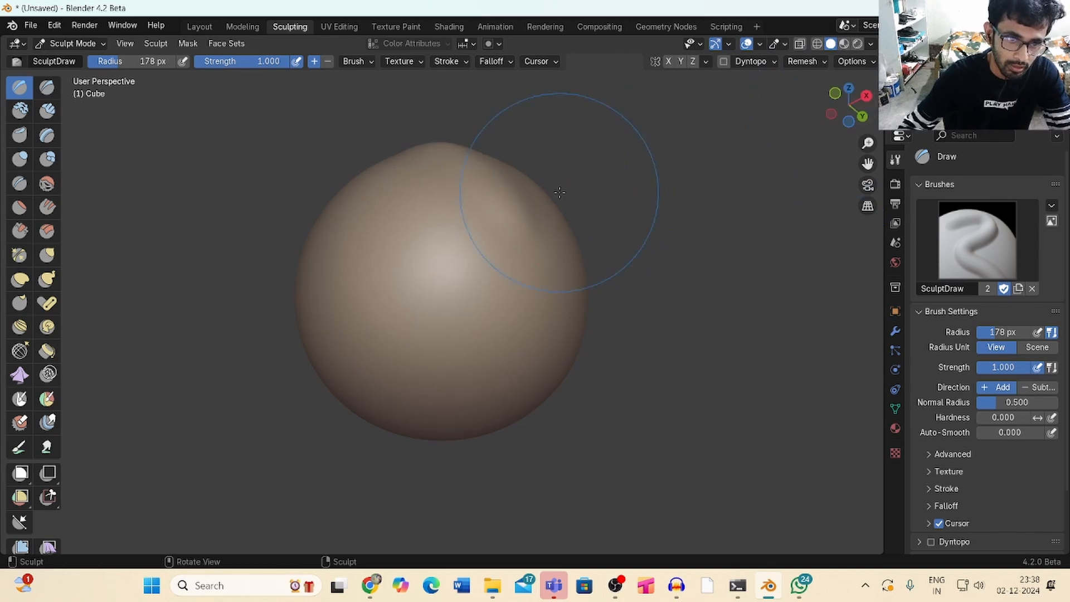
pyautogui.moveTo(551, 206); pyautogui.dragTo(565, 219)
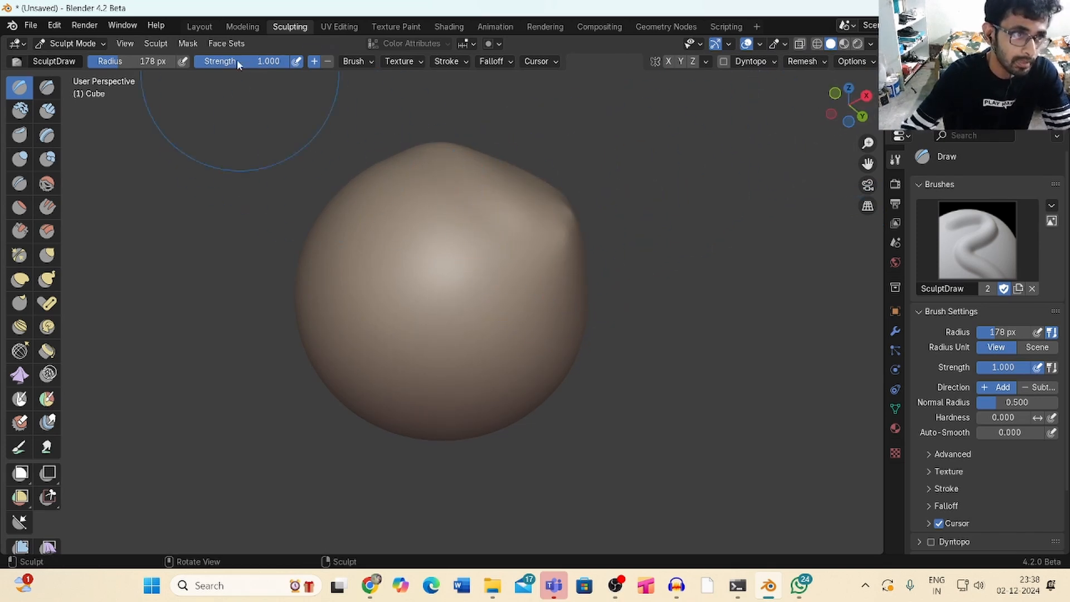
# Sculpt a short, thin diagonal ridge on the sphere using the Draw brush at 31 px radius and 0.503 strength
pyautogui.moveTo(204, 70); pyautogui.dragTo(200, 70)
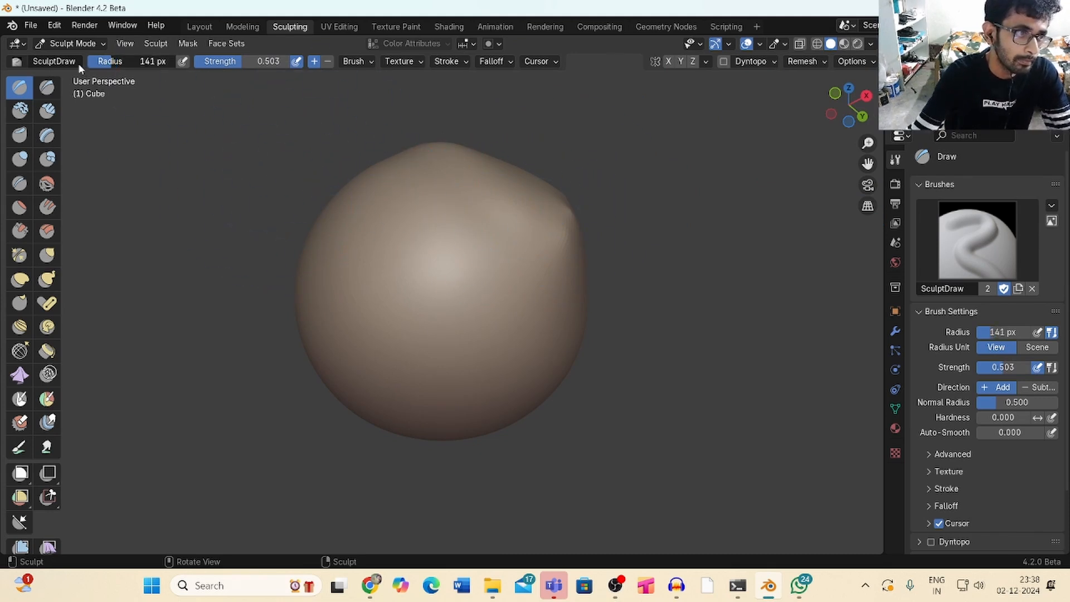
pyautogui.moveTo(62, 64); pyautogui.dragTo(58, 64)
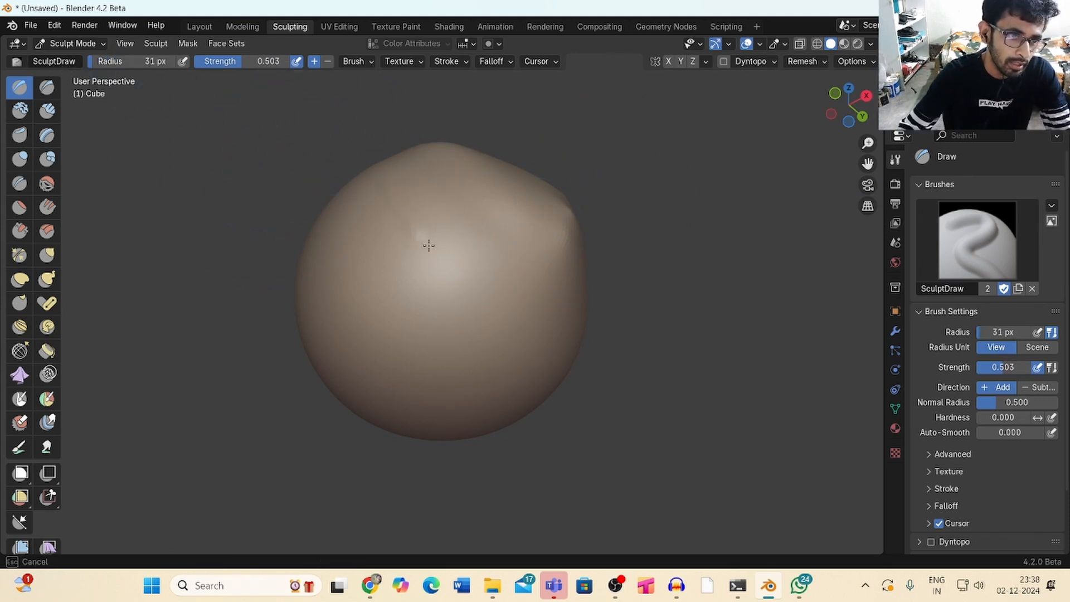
pyautogui.moveTo(425, 241); pyautogui.dragTo(380, 184)
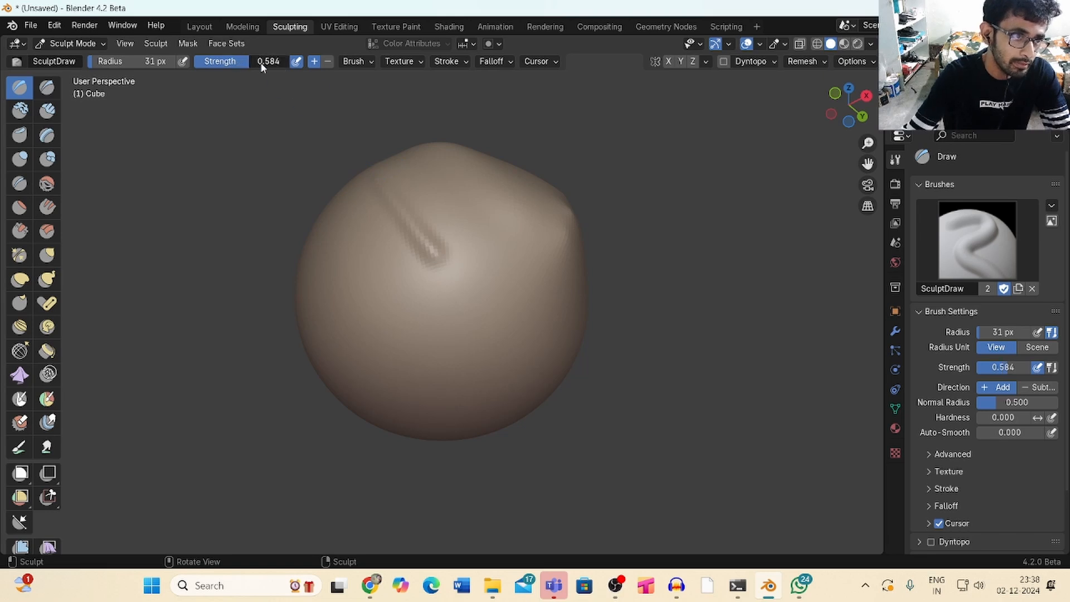
# Build up a thicker raised bump near the thin ridge with the Draw brush at 65 px radius and 0.584 strength
pyautogui.moveTo(136, 62); pyautogui.dragTo(146, 62)
pyautogui.moveTo(423, 205)
pyautogui.keyDown('shift'); pyautogui.mouseDown()
pyautogui.moveTo(431, 238)
pyautogui.moveTo(494, 210)
pyautogui.mouseUp(); pyautogui.keyUp('shift')
pyautogui.moveTo(847, 106); pyautogui.dragTo(846, 118)
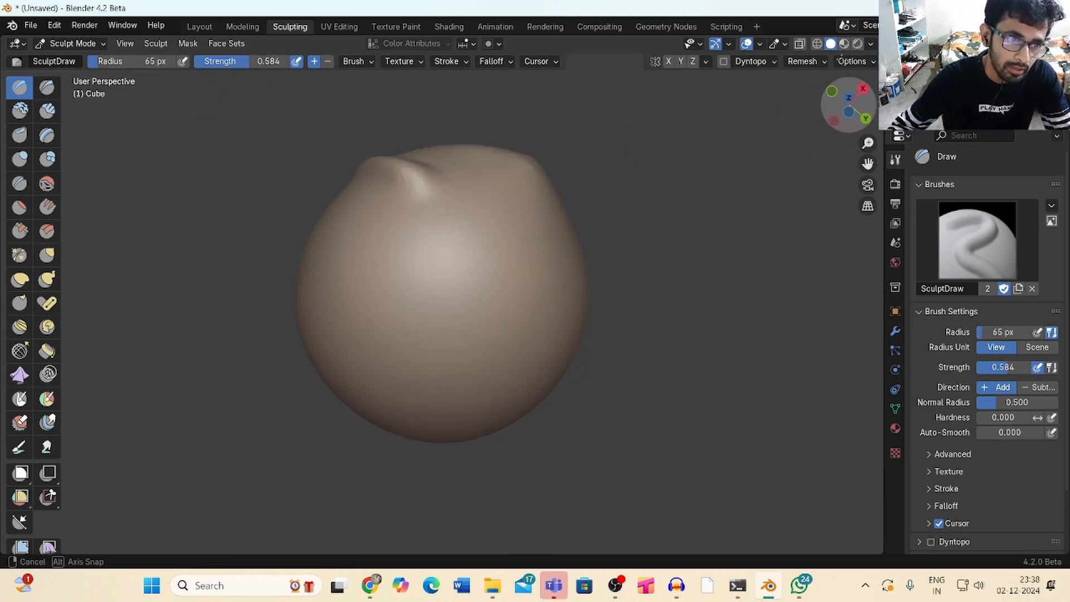
pyautogui.moveTo(842, 59); pyautogui.dragTo(724, 114)
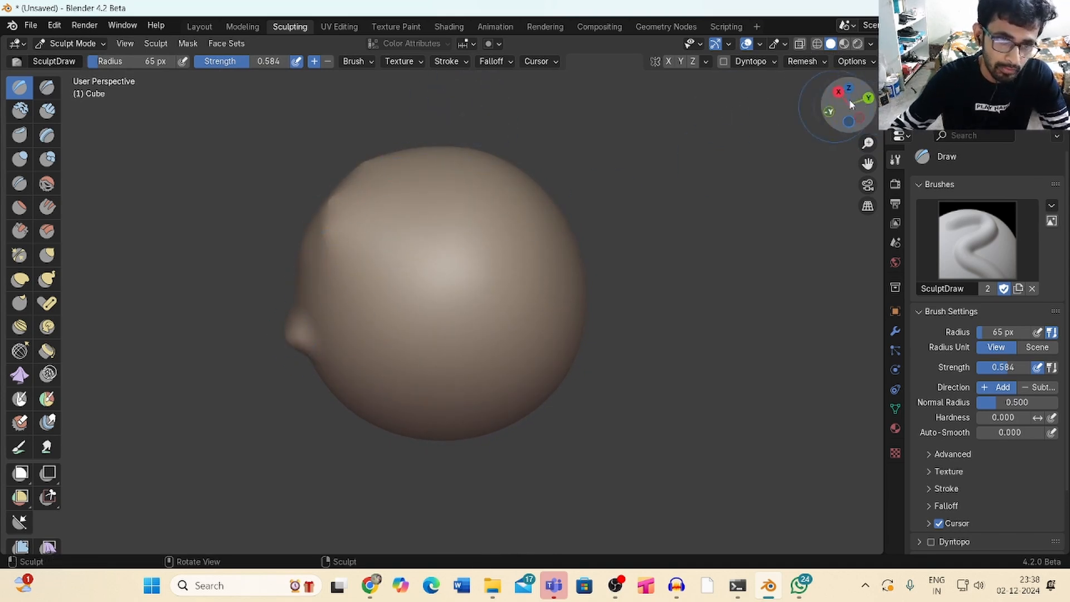
pyautogui.moveTo(850, 105)
pyautogui.mouseDown()
pyautogui.moveTo(860, 110)
pyautogui.moveTo(844, 116)
pyautogui.mouseUp()
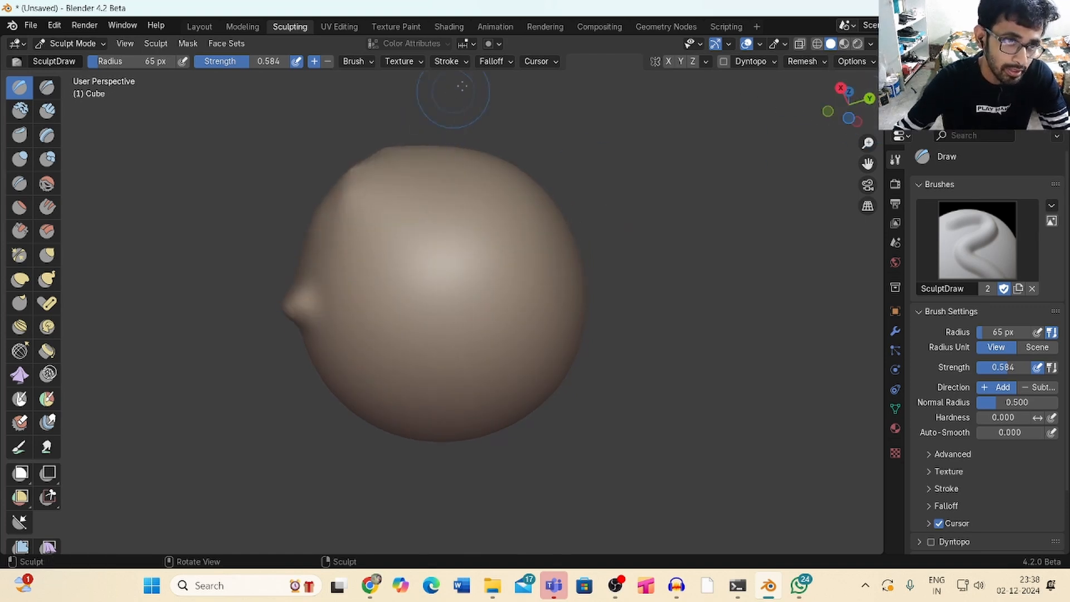
# Change the Draw brush's falloff curve preset from Sharp to Smooth
pyautogui.click(469, 63)
pyautogui.moveTo(502, 66)
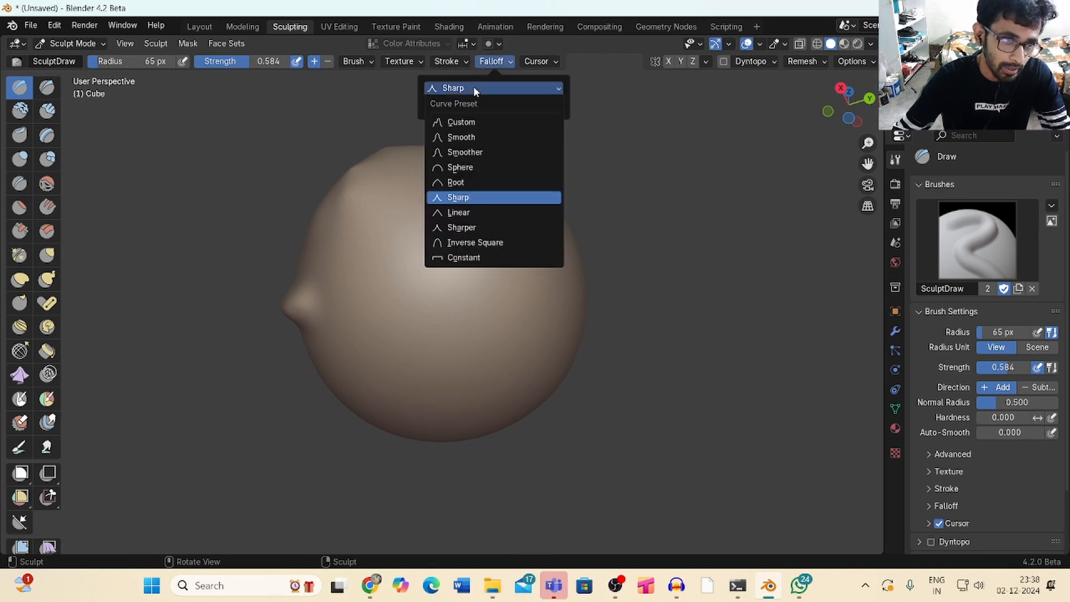
pyautogui.click(473, 89)
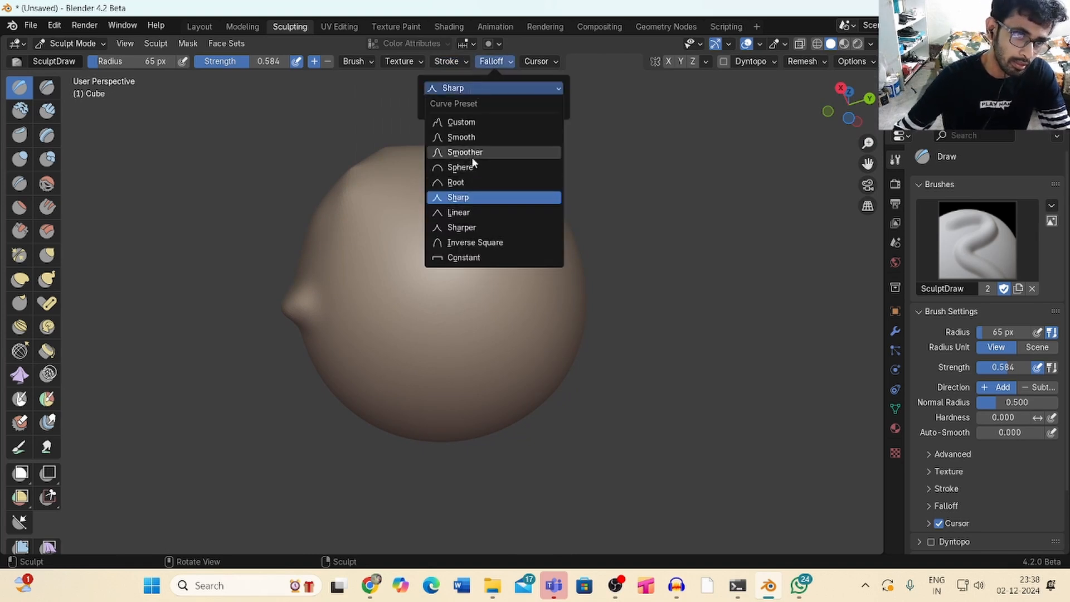
pyautogui.click(470, 138)
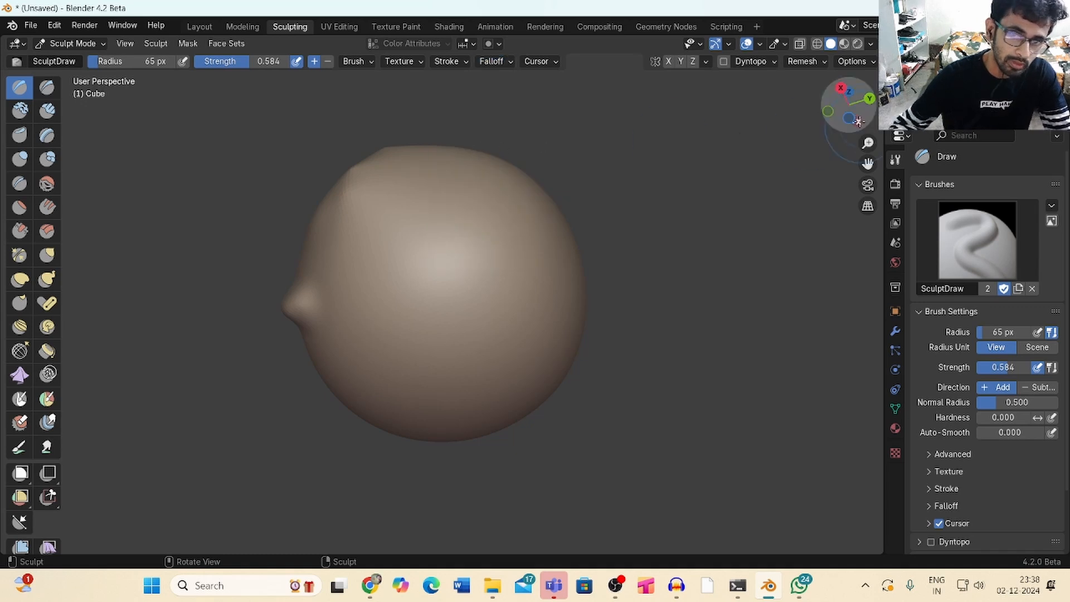
# Sculpt a broad diagonal ridge beside the thin ridge using the Draw brush with smooth falloff at 65 px radius and 0.584 strength
pyautogui.moveTo(852, 109)
pyautogui.mouseDown()
pyautogui.moveTo(1001, 167)
pyautogui.moveTo(841, 163)
pyautogui.mouseUp()
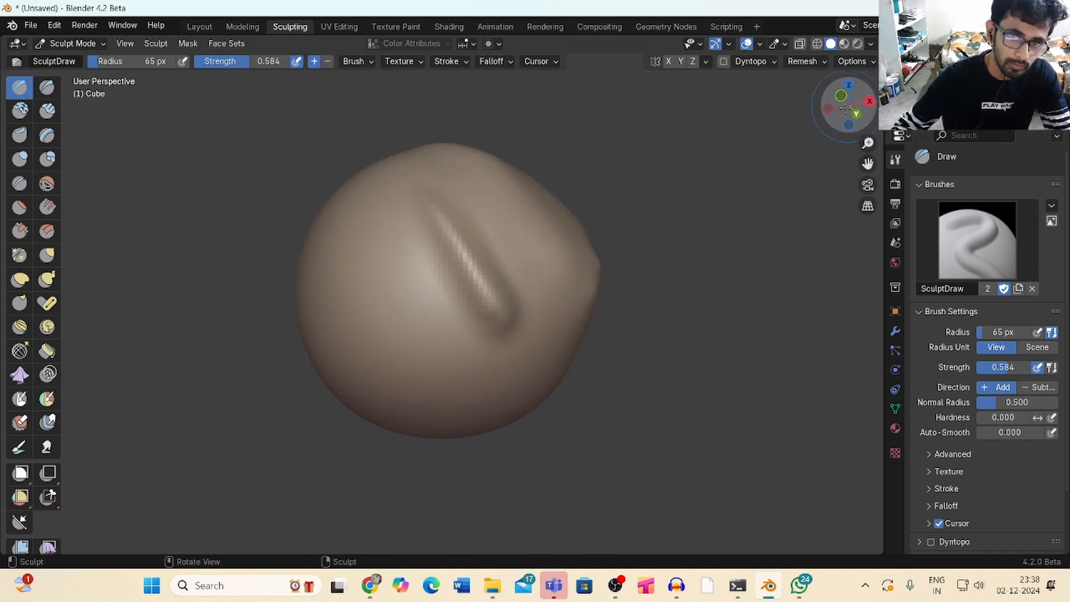
pyautogui.moveTo(846, 109); pyautogui.dragTo(861, 114)
pyautogui.moveTo(412, 195); pyautogui.dragTo(473, 297)
pyautogui.moveTo(841, 112); pyautogui.dragTo(826, 72)
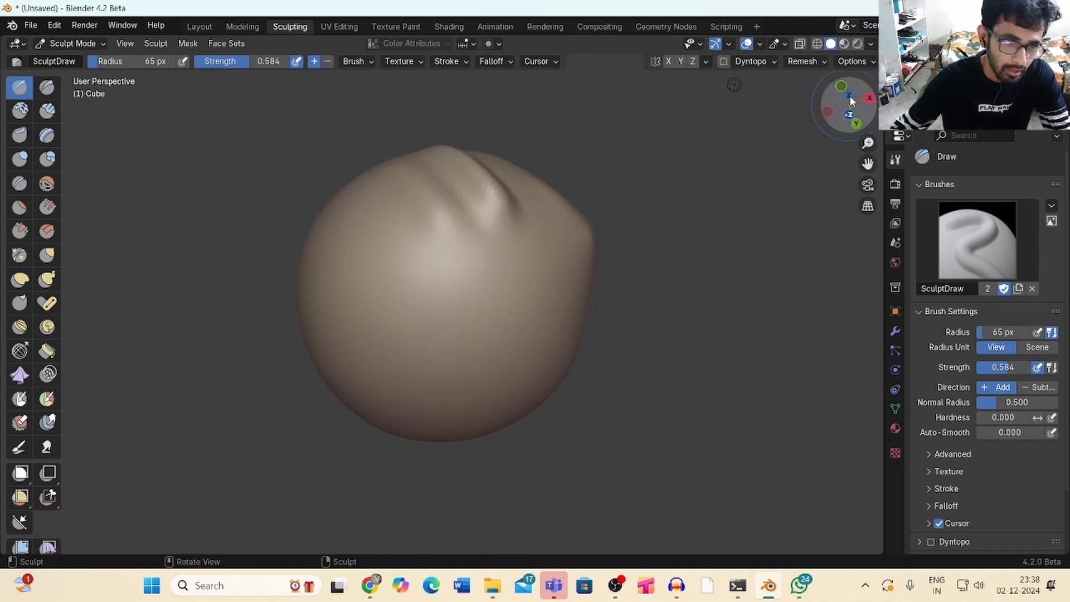
pyautogui.moveTo(847, 109)
pyautogui.mouseDown()
pyautogui.moveTo(838, 106)
pyautogui.moveTo(867, 92)
pyautogui.moveTo(853, 79)
pyautogui.mouseUp()
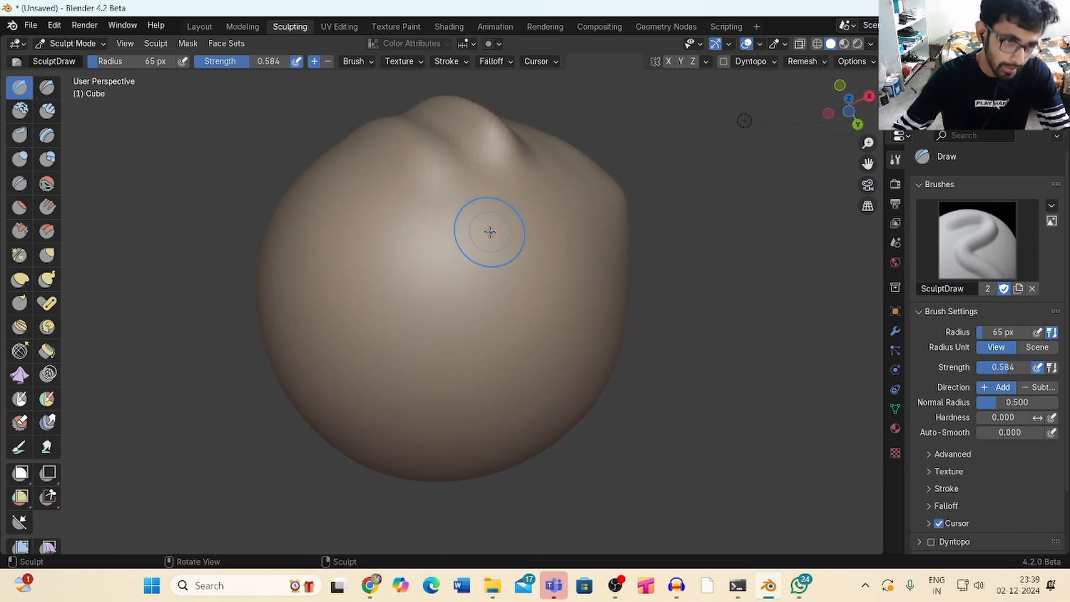
pyautogui.moveTo(840, 88); pyautogui.dragTo(831, 71)
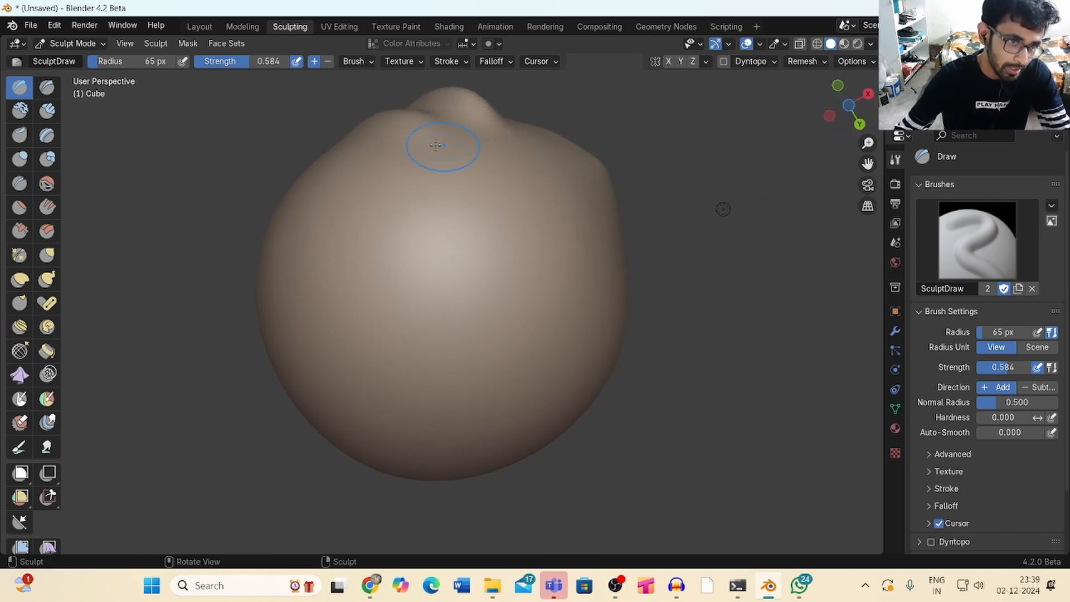
pyautogui.moveTo(722, 208)
pyautogui.mouseDown(button='middle')
pyautogui.moveTo(636, 171)
pyautogui.moveTo(669, 135)
pyautogui.mouseUp(button='middle')
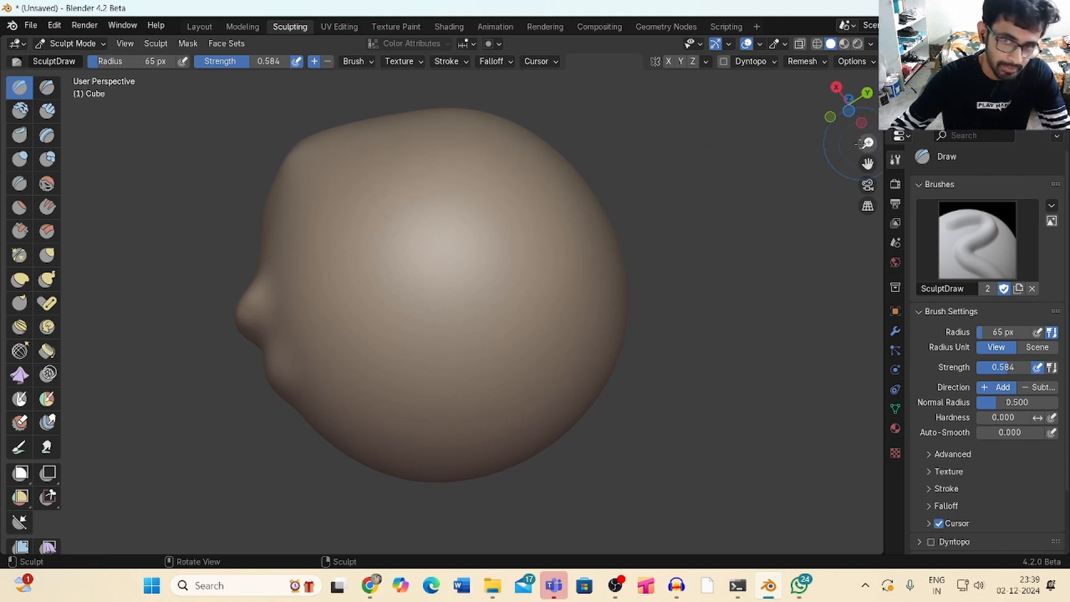
pyautogui.moveTo(858, 144); pyautogui.dragTo(947, 170)
pyautogui.moveTo(853, 117)
pyautogui.mouseDown()
pyautogui.moveTo(917, 134)
pyautogui.moveTo(859, 170)
pyautogui.moveTo(858, 120)
pyautogui.moveTo(861, 159)
pyautogui.moveTo(871, 135)
pyautogui.moveTo(858, 109)
pyautogui.moveTo(869, 117)
pyautogui.mouseUp()
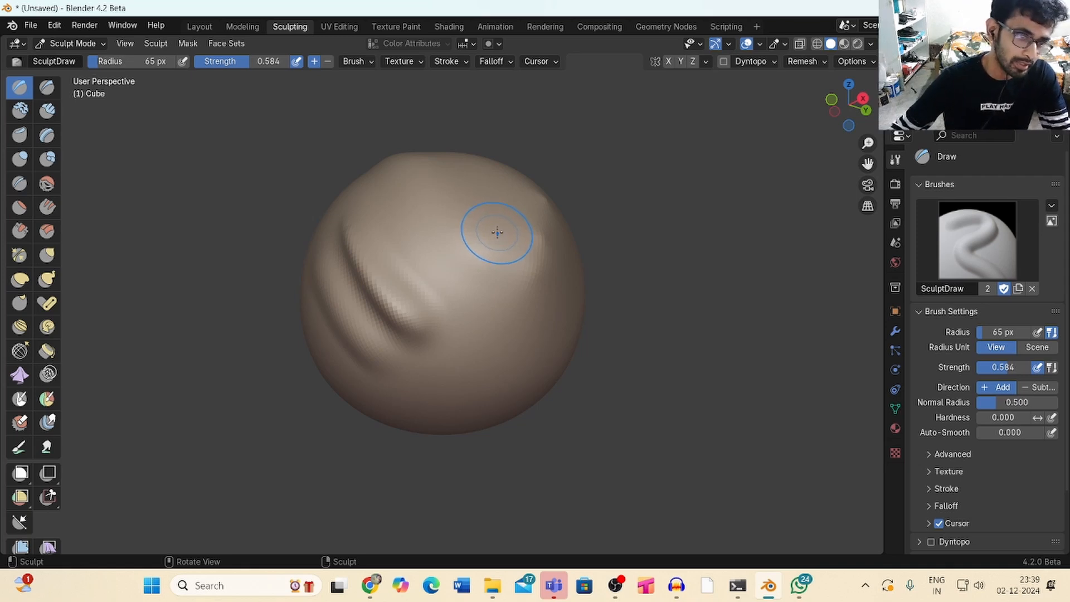
pyautogui.moveTo(846, 103); pyautogui.dragTo(814, 83)
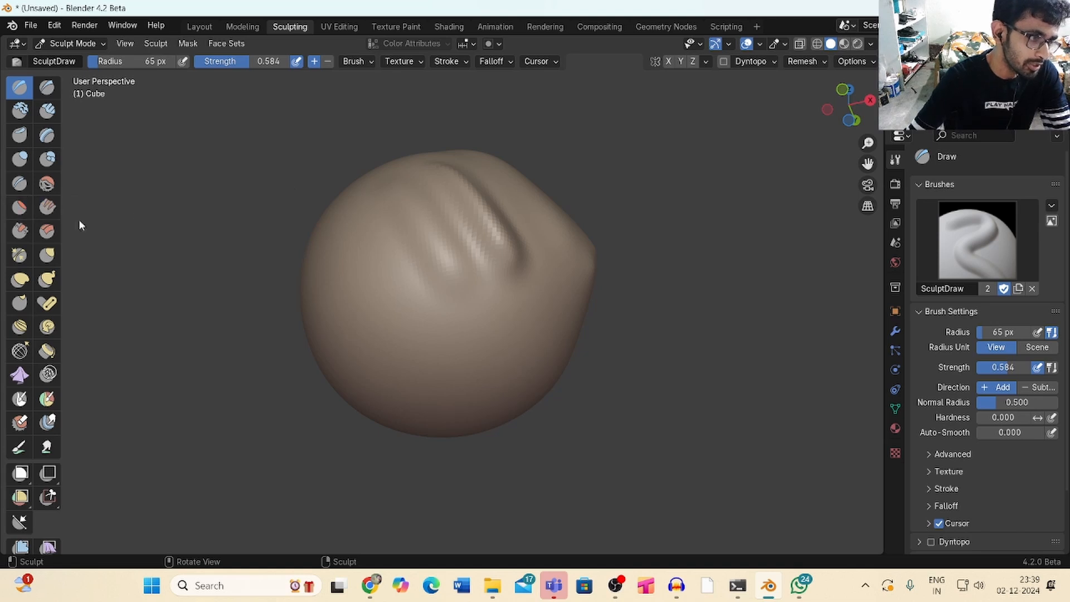
# Flatten the crest of the thin ridge using the Flatten brush at 65 px radius and 0.500 strength
pyautogui.click(20, 208)
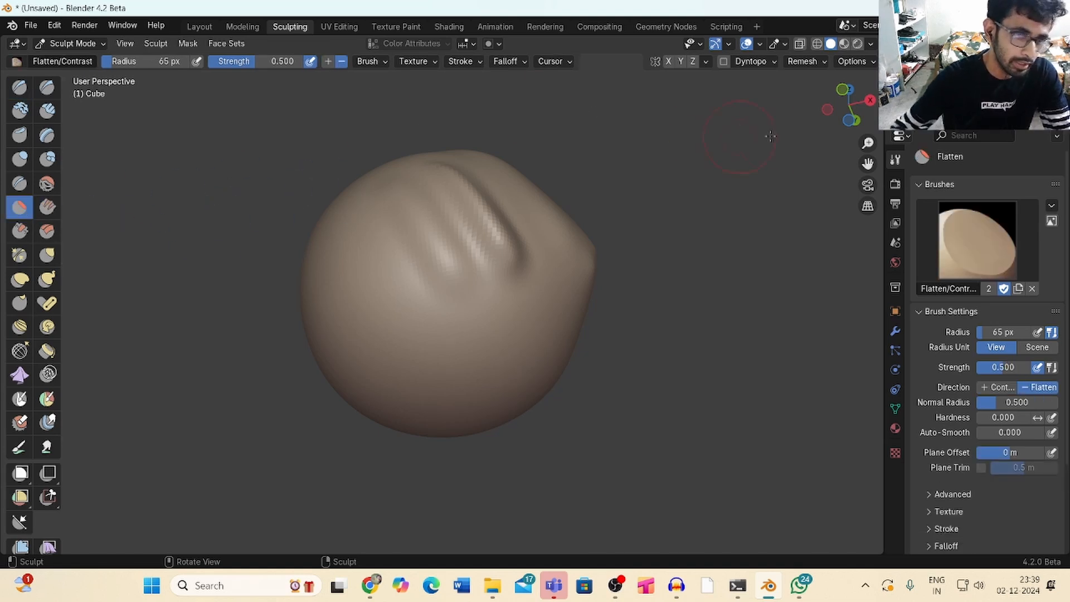
pyautogui.moveTo(434, 262); pyautogui.dragTo(526, 258, button='middle')
pyautogui.moveTo(431, 209); pyautogui.dragTo(491, 275)
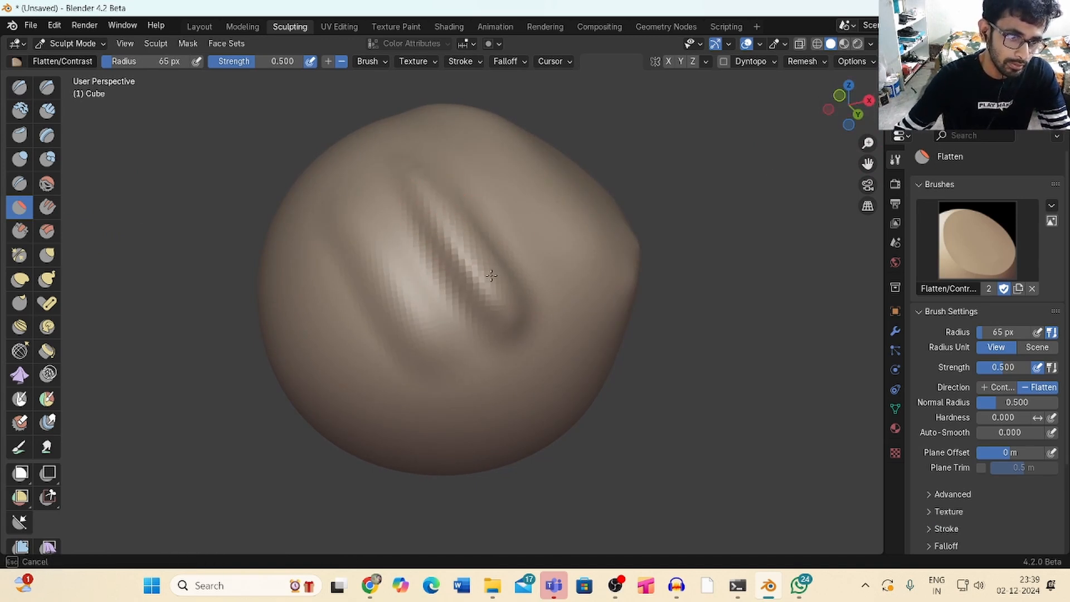
pyautogui.moveTo(445, 228); pyautogui.dragTo(504, 242)
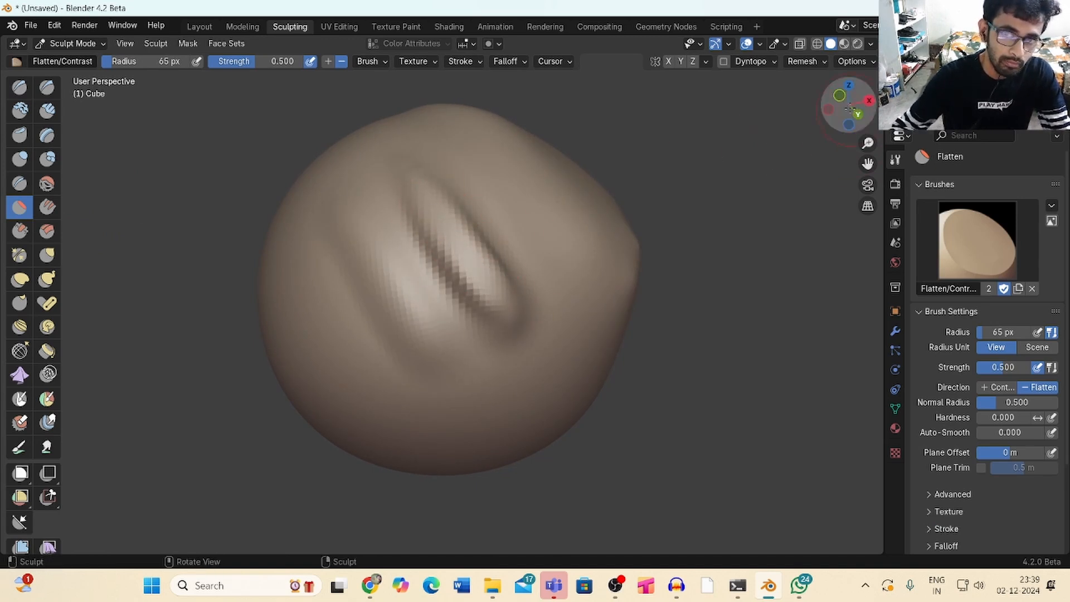
pyautogui.moveTo(844, 107); pyautogui.dragTo(858, 91)
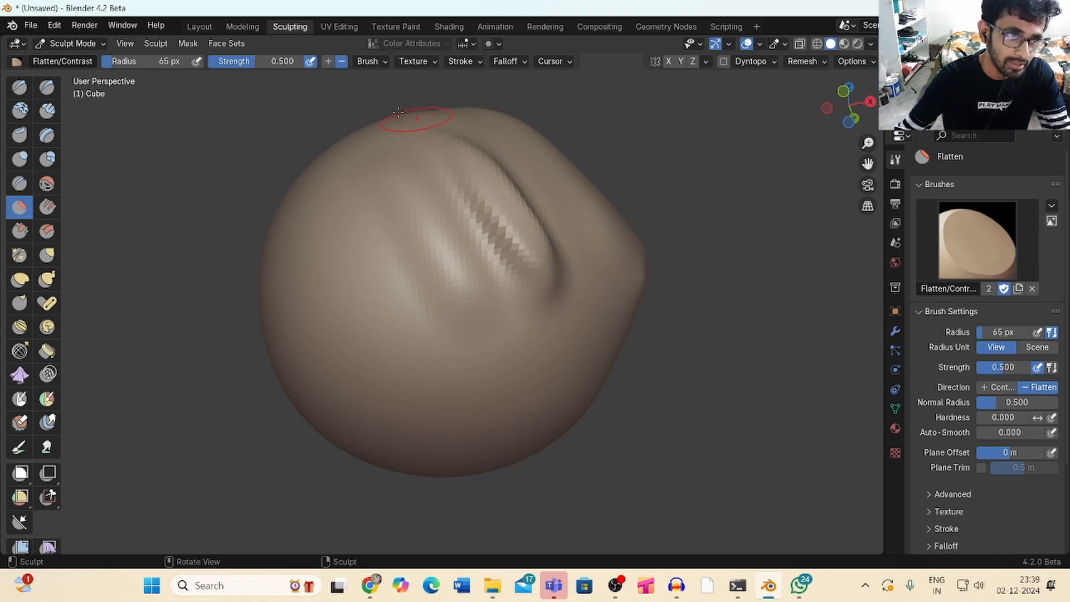
# Flatten the thin ridge further with the Flatten brush's strength raised to 1.000
pyautogui.moveTo(469, 158)
pyautogui.mouseDown()
pyautogui.moveTo(534, 237)
pyautogui.moveTo(526, 228)
pyautogui.mouseUp()
pyautogui.moveTo(858, 114)
pyautogui.mouseDown()
pyautogui.moveTo(850, 103)
pyautogui.moveTo(320, 262)
pyautogui.mouseUp()
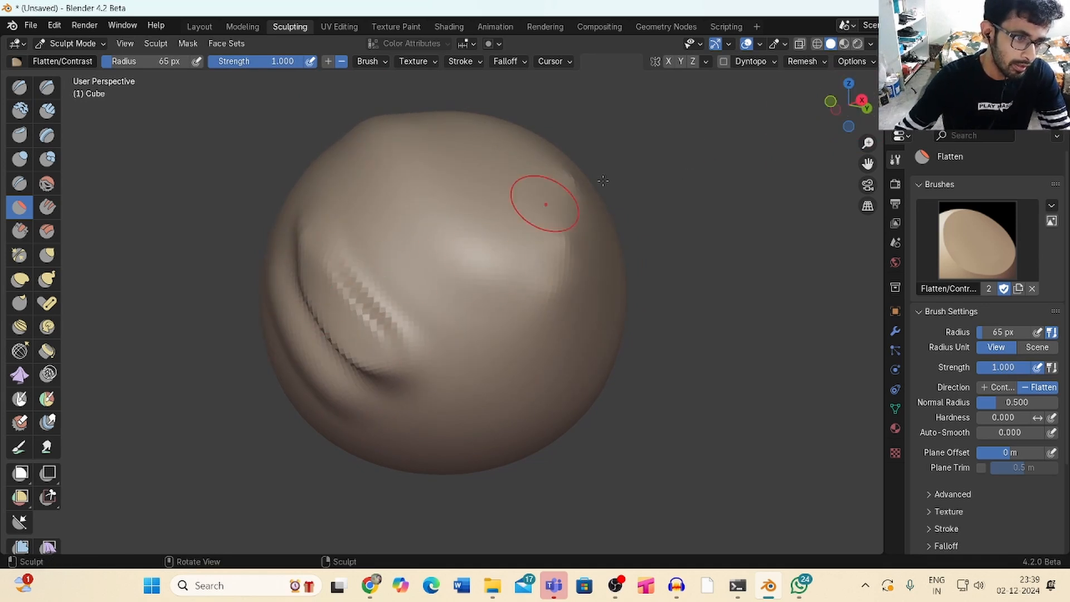
pyautogui.moveTo(847, 108)
pyautogui.mouseDown()
pyautogui.moveTo(873, 140)
pyautogui.moveTo(858, 95)
pyautogui.mouseUp()
pyautogui.scroll(-1, 873, 140)
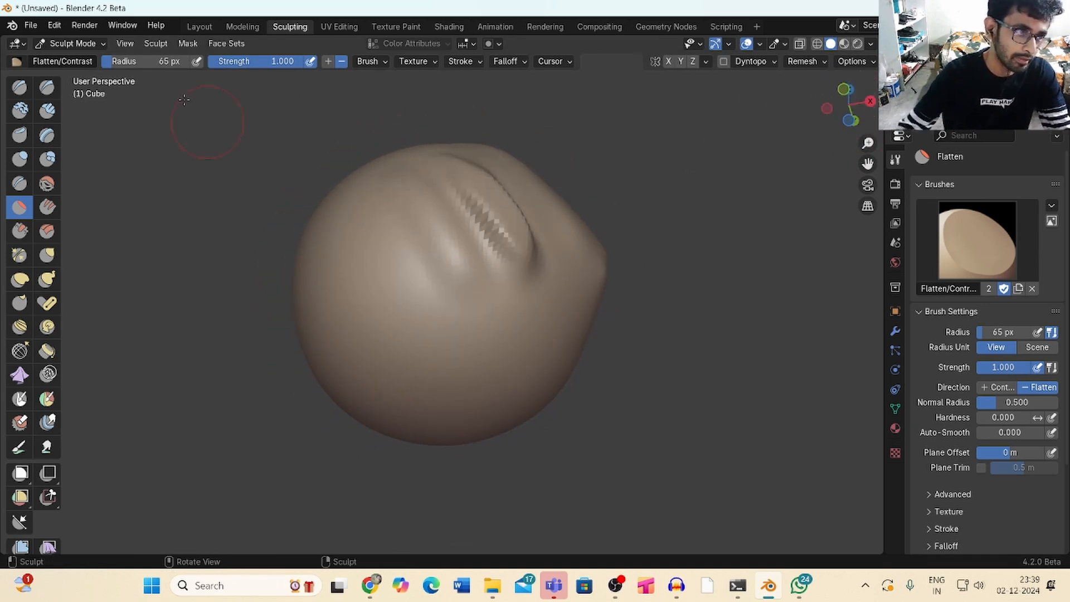
# Sculpt a long, thick diagonal ridge beside the earlier ones using the Draw brush at 65 px radius and 1.000 strength
pyautogui.click(18, 92)
pyautogui.moveTo(279, 65); pyautogui.dragTo(321, 86)
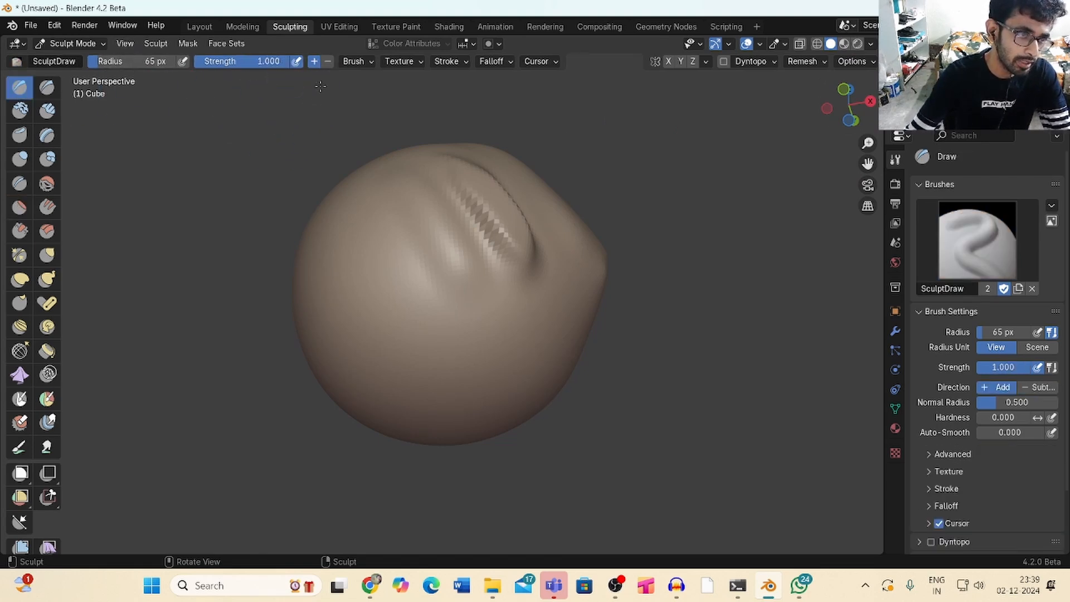
pyautogui.moveTo(362, 207)
pyautogui.mouseDown()
pyautogui.moveTo(435, 312)
pyautogui.moveTo(379, 251)
pyautogui.moveTo(453, 334)
pyautogui.mouseUp()
pyautogui.moveTo(873, 88); pyautogui.dragTo(842, 143)
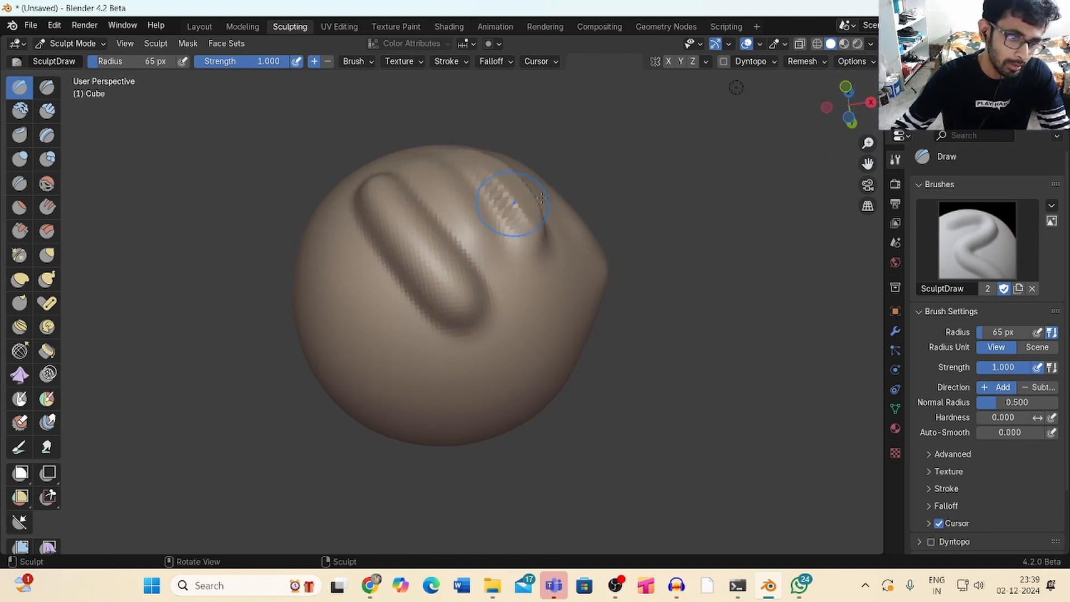
pyautogui.moveTo(867, 143); pyautogui.dragTo(867, 141)
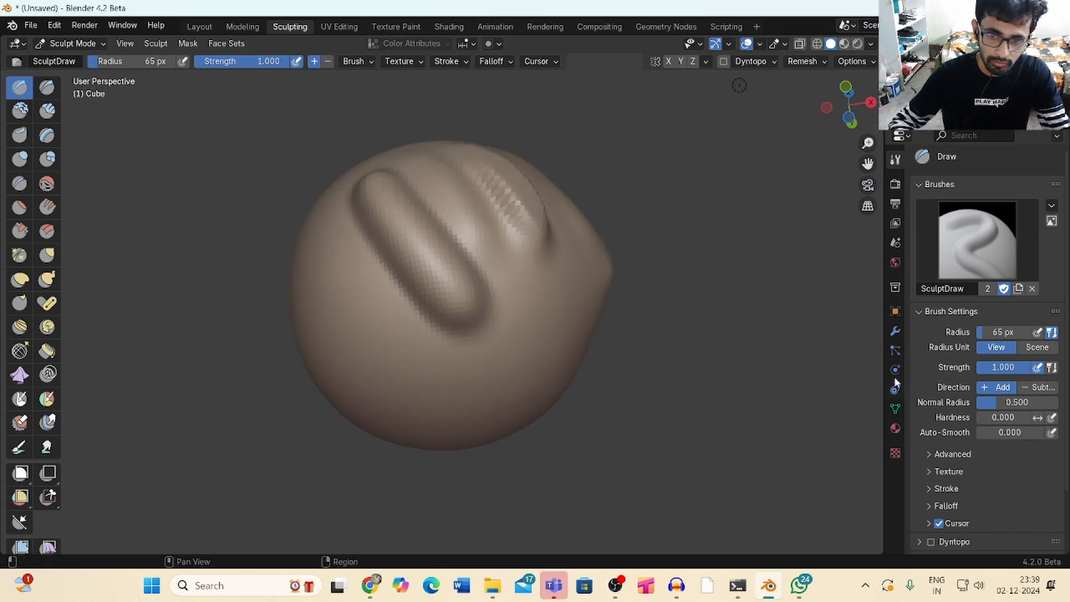
# Subdivide the sphere's Multiresolution modifier once more to sculpt level 3
pyautogui.click(895, 333)
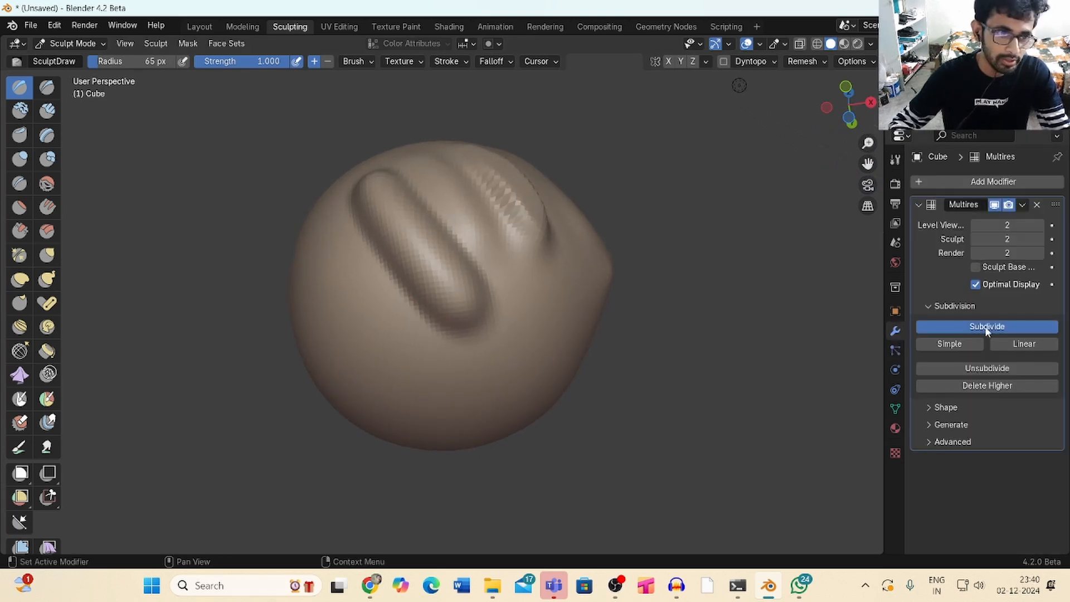
pyautogui.moveTo(863, 143); pyautogui.dragTo(857, 99)
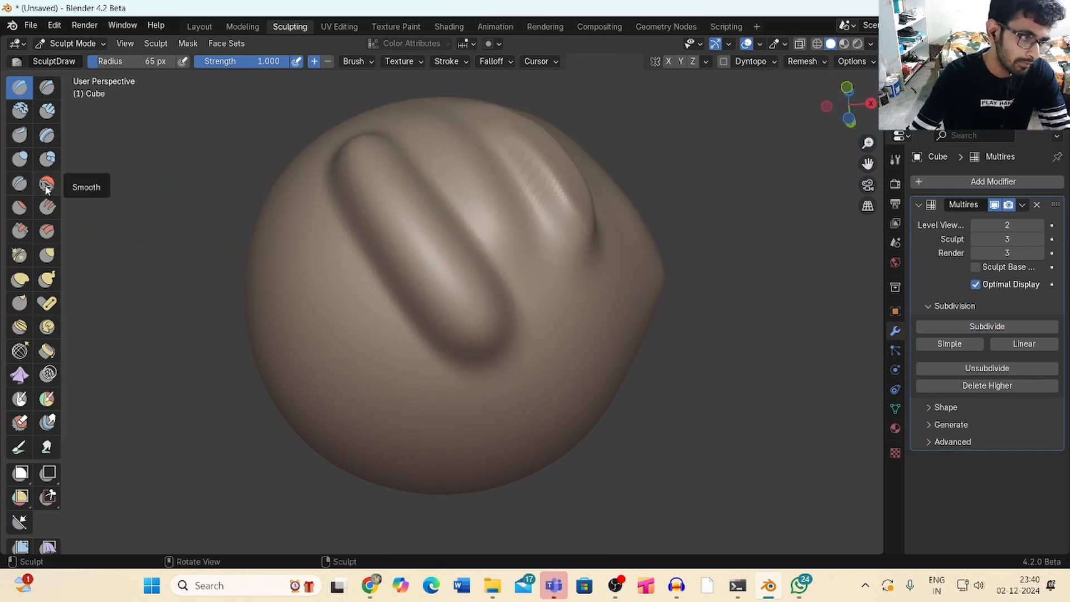
# Flatten the crest of the long, thick ridge using the Flatten brush at 65 px radius and 1.000 strength
pyautogui.click(28, 208)
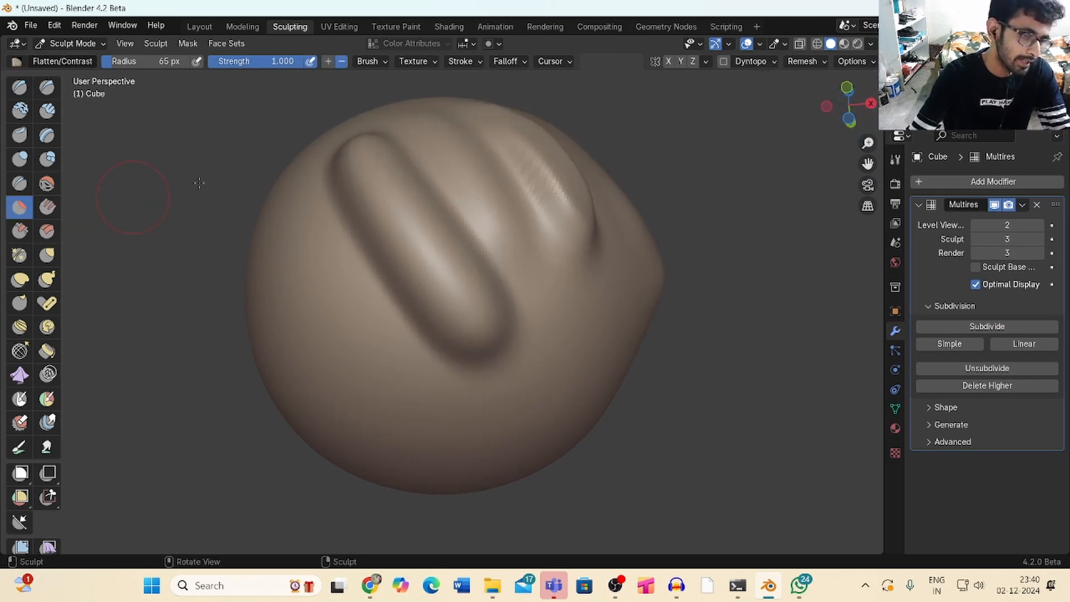
pyautogui.moveTo(376, 168)
pyautogui.mouseDown()
pyautogui.moveTo(454, 301)
pyautogui.moveTo(379, 201)
pyautogui.moveTo(443, 292)
pyautogui.mouseUp()
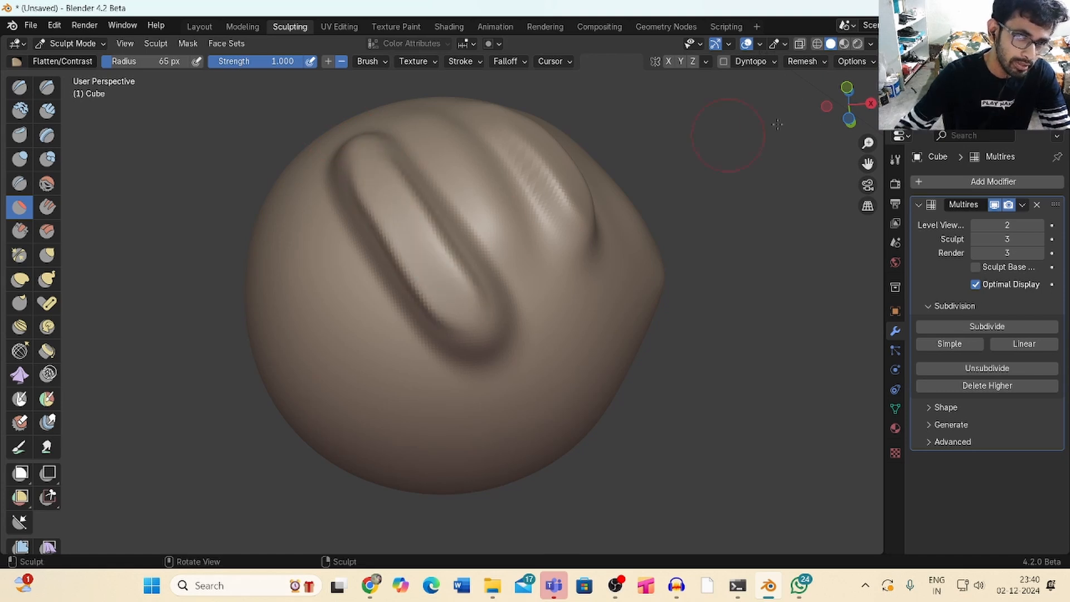
pyautogui.moveTo(847, 106); pyautogui.dragTo(716, 210)
pyautogui.moveTo(867, 143); pyautogui.dragTo(867, 149)
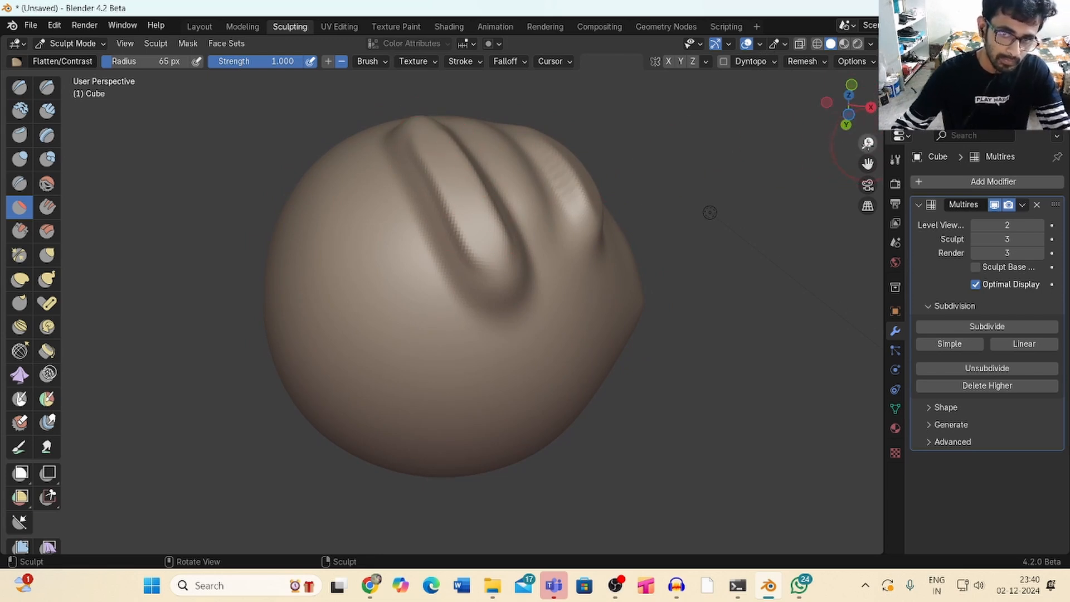
pyautogui.moveTo(848, 106)
pyautogui.mouseDown()
pyautogui.moveTo(735, 148)
pyautogui.moveTo(808, 125)
pyautogui.moveTo(825, 131)
pyautogui.moveTo(836, 112)
pyautogui.moveTo(737, 151)
pyautogui.mouseUp()
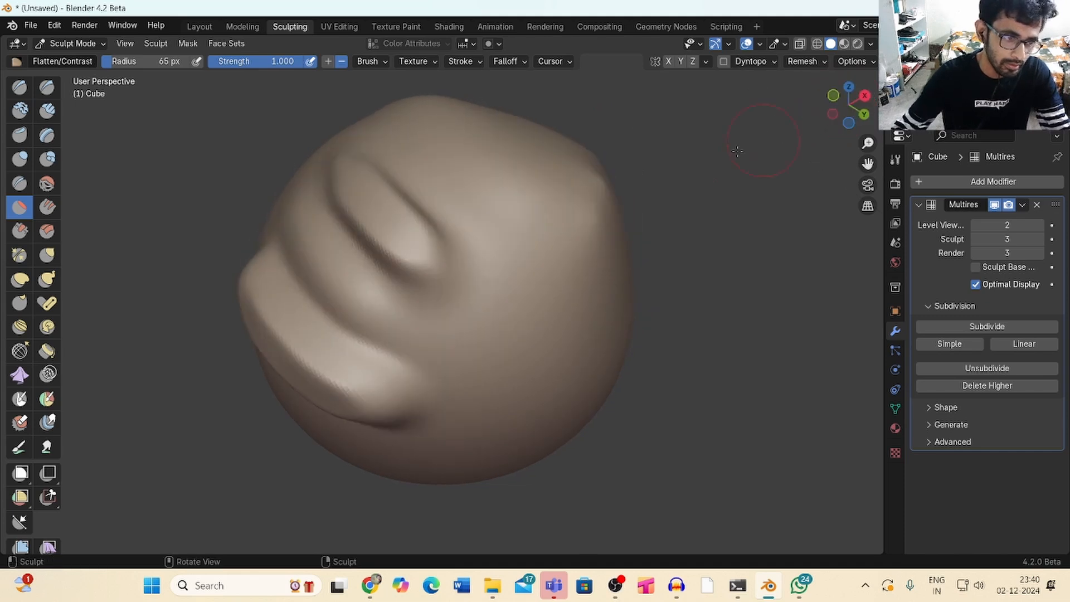
# Flatten the thick ridge further, including its outer side, with the Flatten brush at 1.000 strength
pyautogui.moveTo(270, 273)
pyautogui.mouseDown()
pyautogui.moveTo(380, 360)
pyautogui.moveTo(284, 304)
pyautogui.mouseUp()
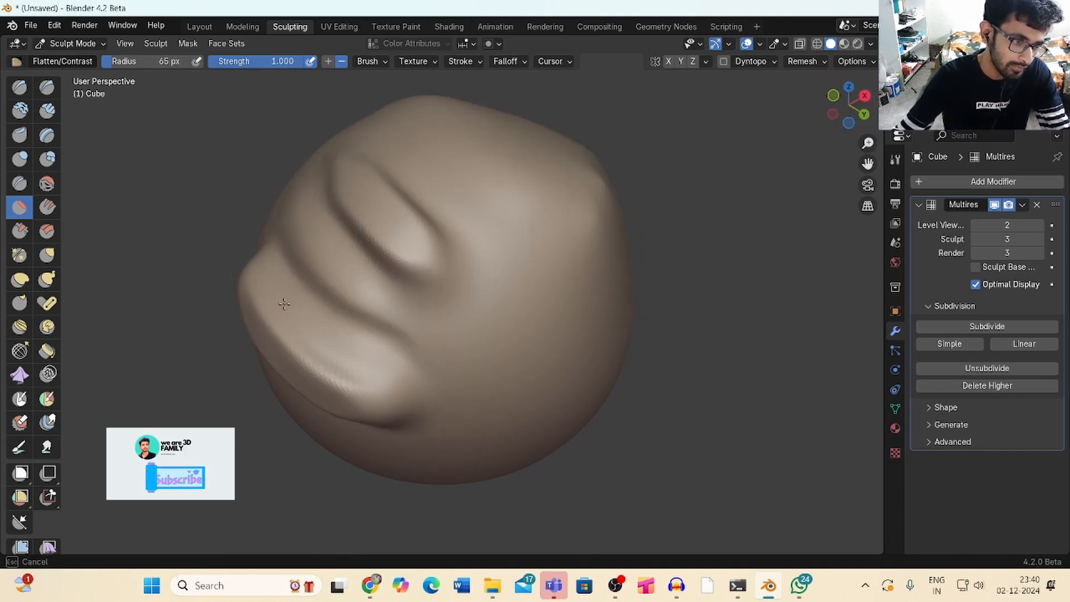
pyautogui.moveTo(368, 366); pyautogui.dragTo(435, 288)
pyautogui.moveTo(847, 106); pyautogui.dragTo(823, 110)
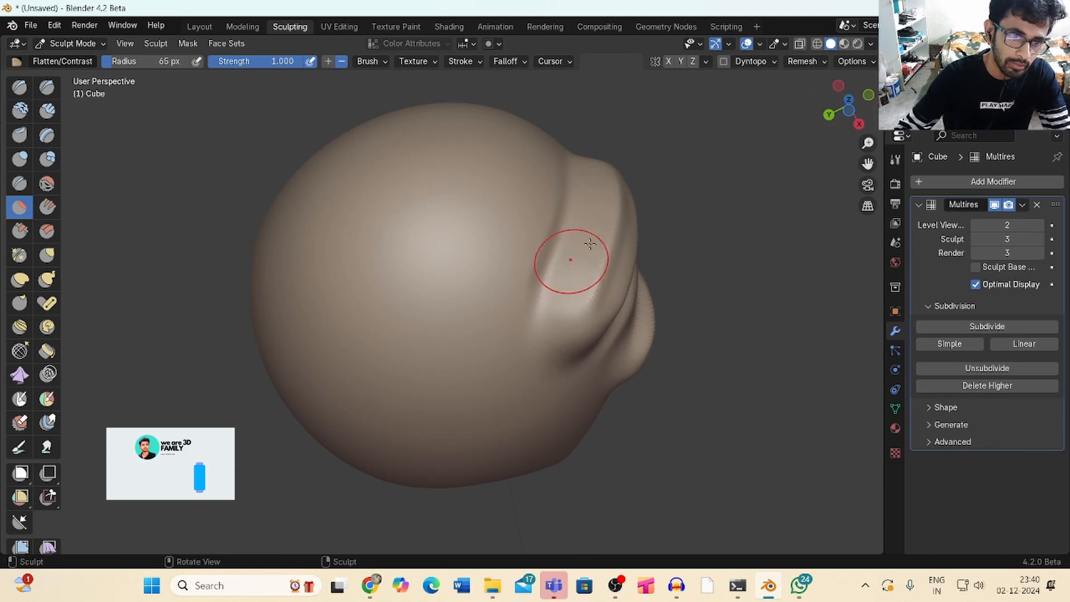
pyautogui.moveTo(837, 100); pyautogui.dragTo(749, 153)
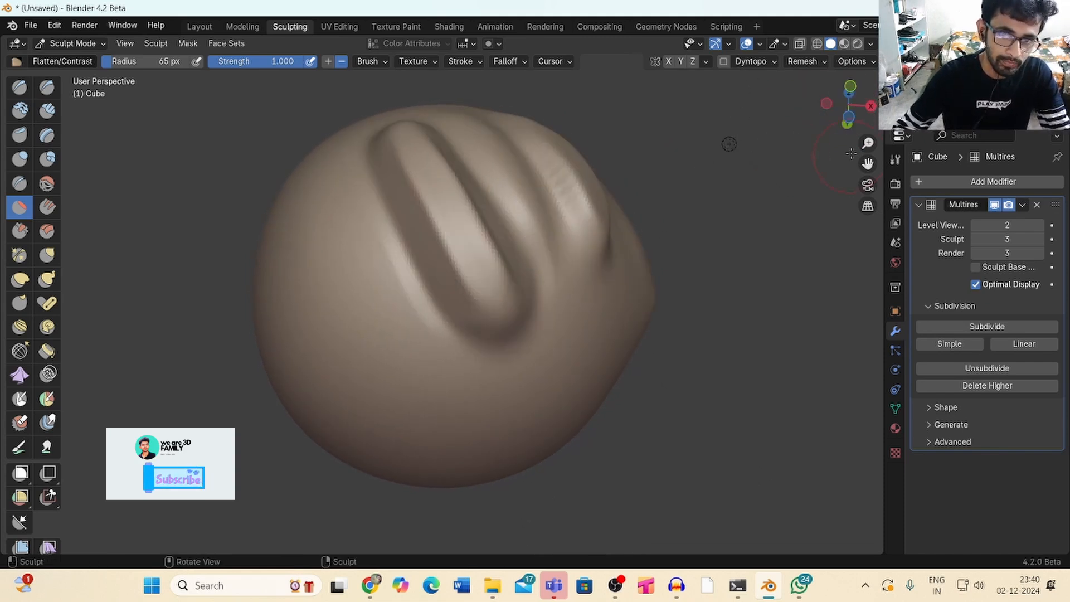
pyautogui.moveTo(867, 143); pyautogui.dragTo(845, 171)
pyautogui.moveTo(847, 106)
pyautogui.mouseDown()
pyautogui.moveTo(833, 114)
pyautogui.moveTo(864, 119)
pyautogui.moveTo(867, 164)
pyautogui.moveTo(851, 74)
pyautogui.mouseUp()
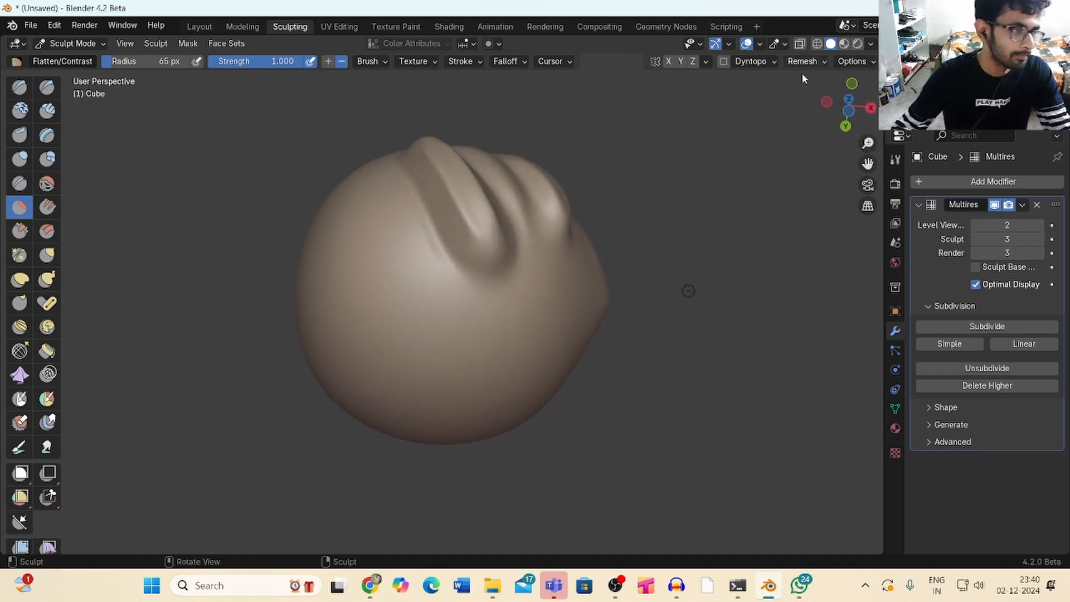
# Carve a deep ring-shaped groove into the sphere's smooth side using the Draw Sharp brush at 65 px radius and 0.951 strength
pyautogui.click(53, 209)
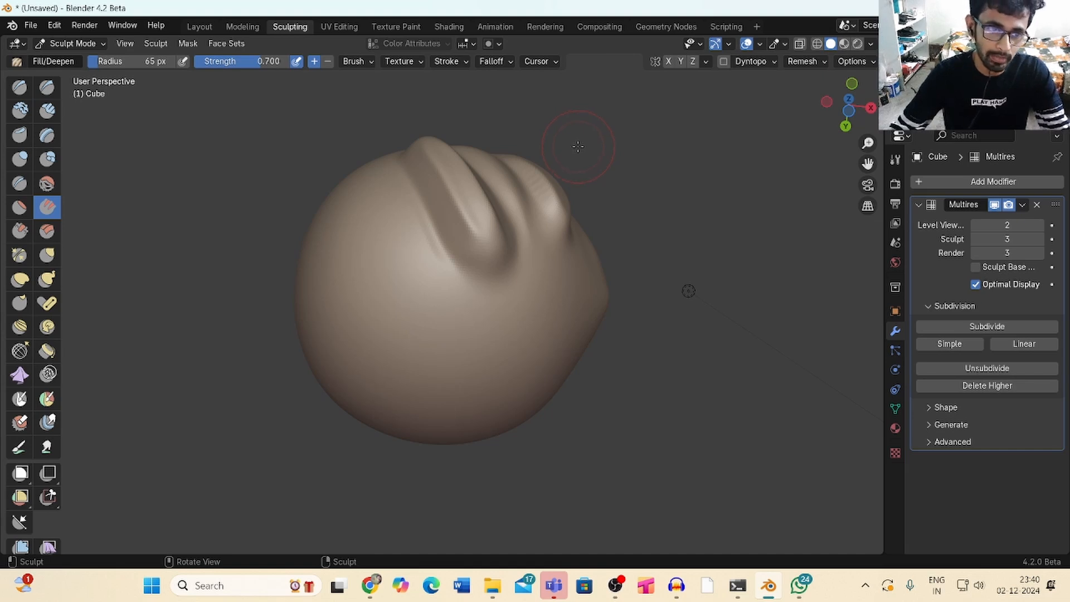
pyautogui.moveTo(848, 106)
pyautogui.mouseDown()
pyautogui.moveTo(816, 124)
pyautogui.moveTo(748, 125)
pyautogui.moveTo(841, 139)
pyautogui.moveTo(747, 181)
pyautogui.moveTo(711, 262)
pyautogui.moveTo(590, 293)
pyautogui.mouseUp()
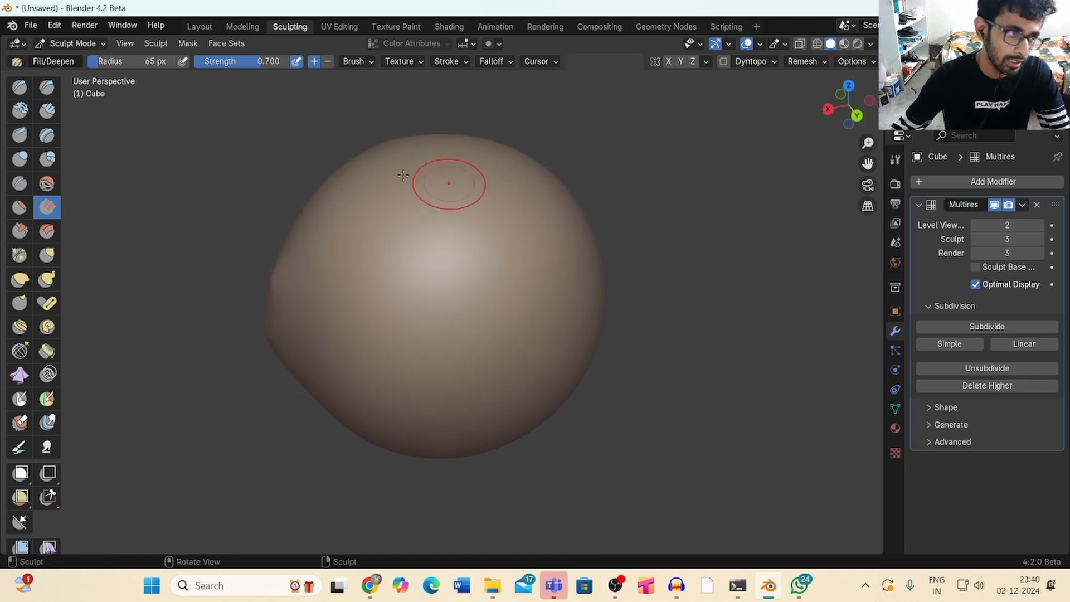
pyautogui.click(47, 89)
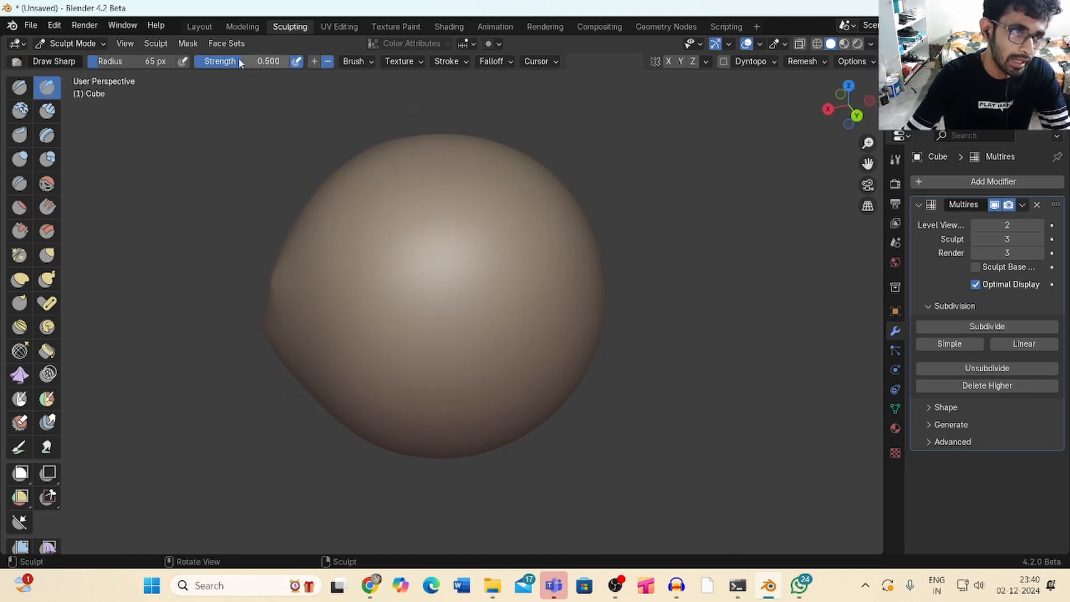
pyautogui.moveTo(240, 63); pyautogui.dragTo(316, 62)
pyautogui.moveTo(454, 241)
pyautogui.mouseDown()
pyautogui.moveTo(487, 248)
pyautogui.moveTo(502, 289)
pyautogui.moveTo(463, 264)
pyautogui.moveTo(454, 245)
pyautogui.mouseUp()
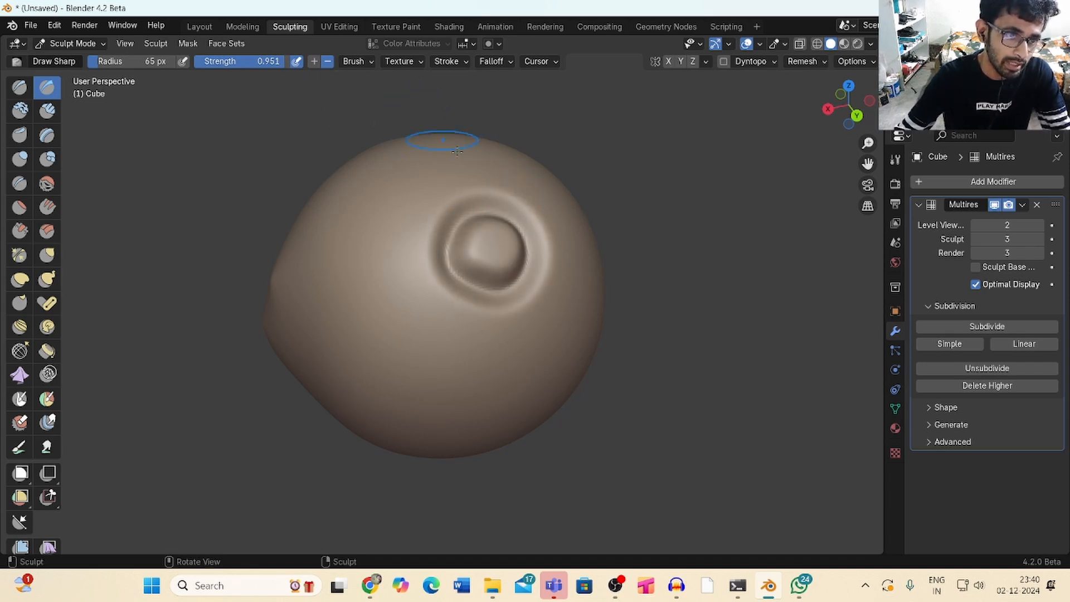
pyautogui.moveTo(474, 237)
pyautogui.mouseDown()
pyautogui.moveTo(458, 225)
pyautogui.moveTo(454, 270)
pyautogui.moveTo(488, 257)
pyautogui.moveTo(468, 220)
pyautogui.moveTo(523, 251)
pyautogui.moveTo(461, 218)
pyautogui.moveTo(462, 276)
pyautogui.mouseUp()
pyautogui.moveTo(852, 108); pyautogui.dragTo(833, 111)
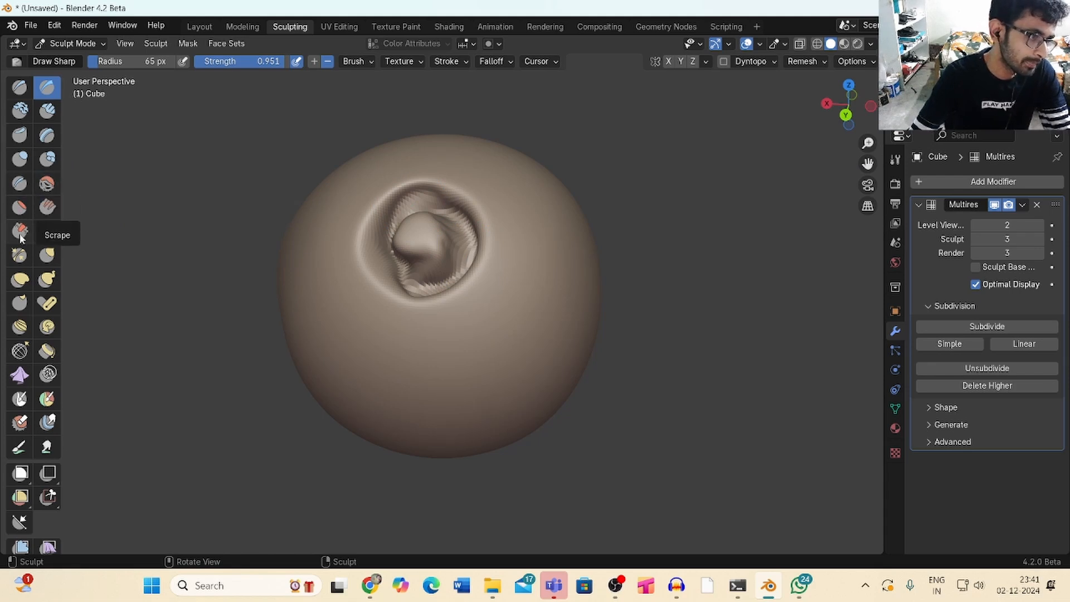
# Soften the carved ring's rough edges using the Smooth brush at 65 px radius and 0.613 strength
pyautogui.click(47, 183)
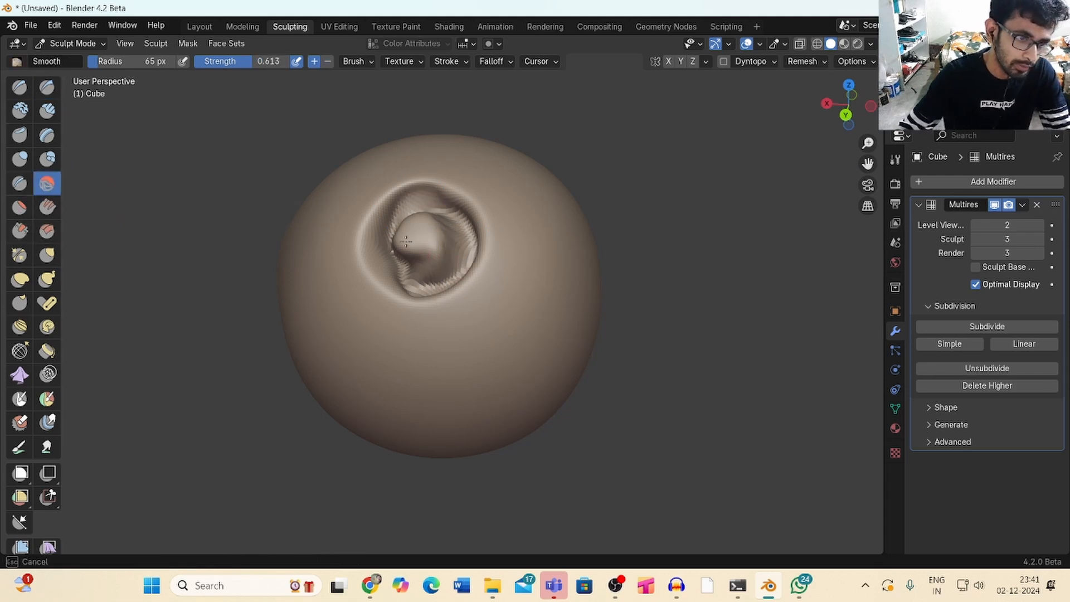
pyautogui.moveTo(423, 223)
pyautogui.mouseDown()
pyautogui.moveTo(408, 249)
pyautogui.moveTo(471, 239)
pyautogui.moveTo(434, 282)
pyautogui.moveTo(424, 216)
pyautogui.moveTo(362, 217)
pyautogui.mouseUp()
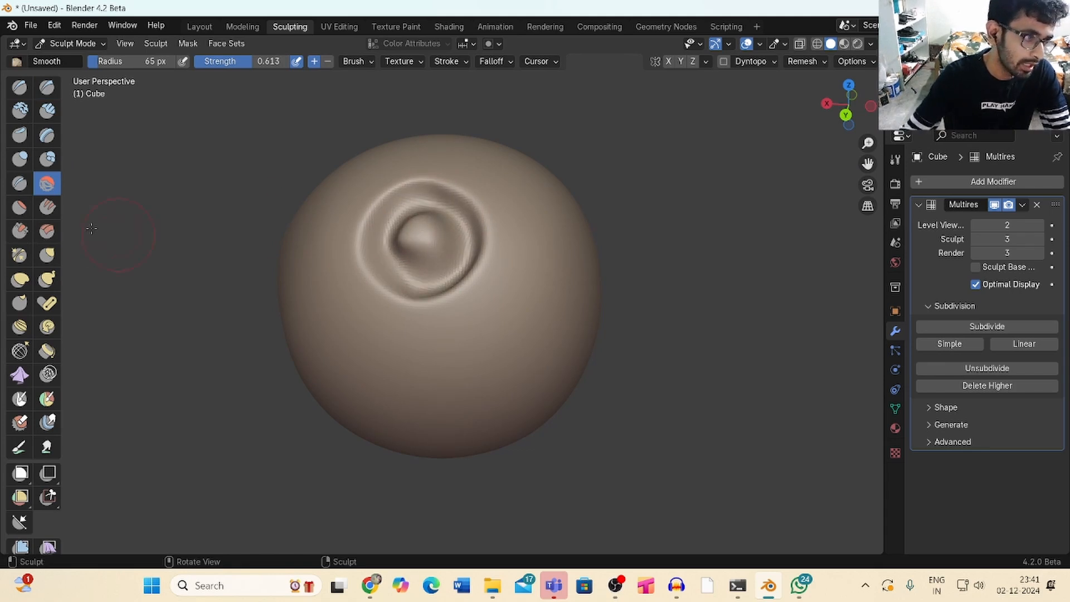
# Fill the carved ring groove using the Fill brush at 0.960 strength, first with 65 px radius and then with 243 px
pyautogui.click(46, 207)
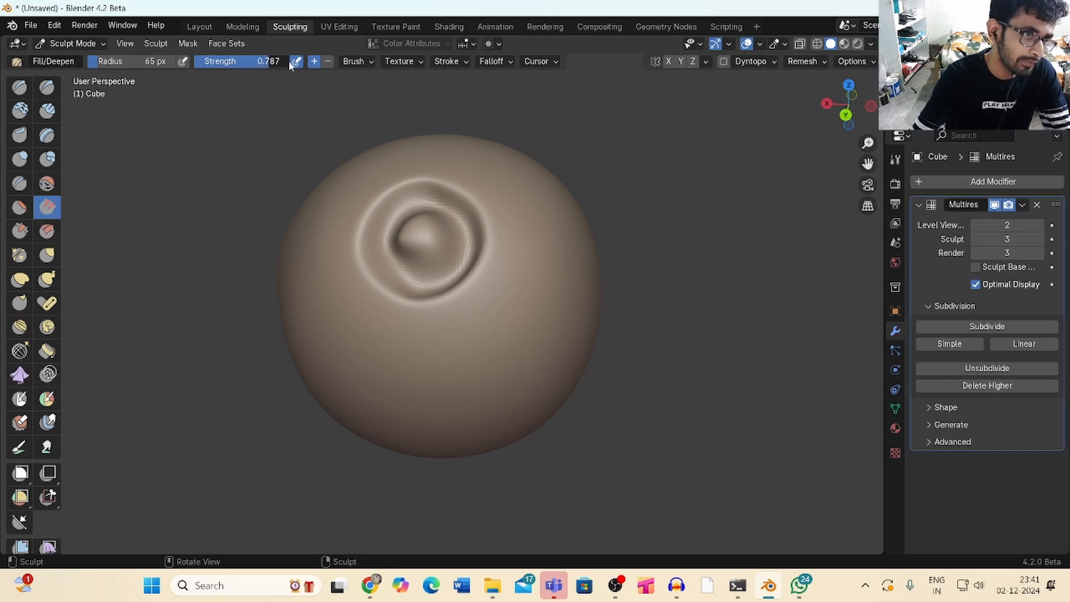
pyautogui.moveTo(843, 106); pyautogui.dragTo(873, 106)
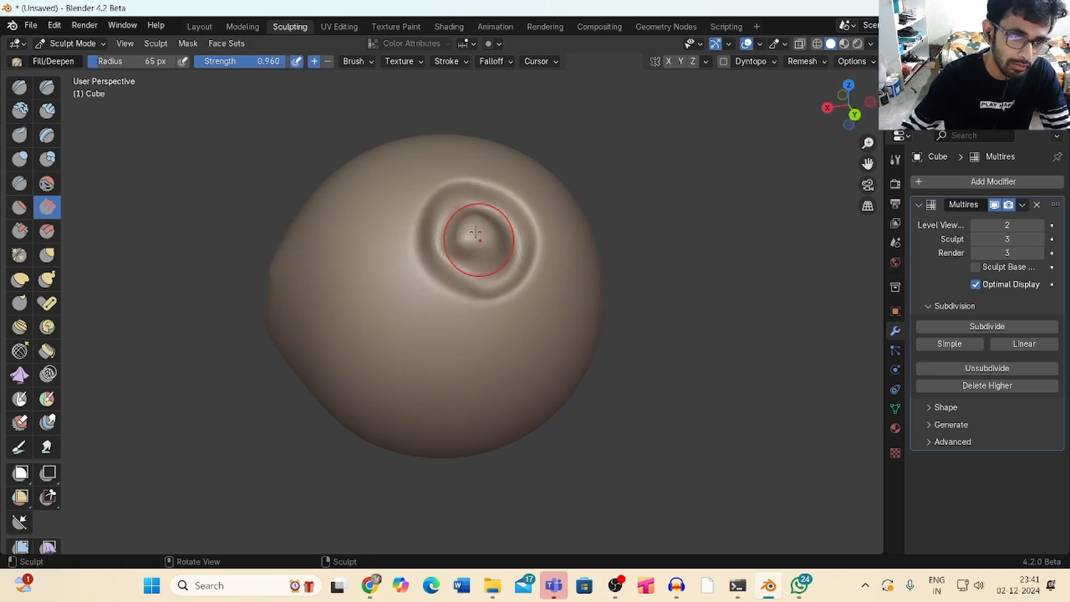
pyautogui.moveTo(478, 239)
pyautogui.mouseDown()
pyautogui.moveTo(482, 283)
pyautogui.moveTo(446, 228)
pyautogui.mouseUp()
pyautogui.moveTo(143, 61); pyautogui.dragTo(179, 60)
pyautogui.moveTo(493, 248); pyautogui.dragTo(475, 195)
pyautogui.moveTo(455, 231)
pyautogui.mouseDown()
pyautogui.moveTo(510, 227)
pyautogui.moveTo(476, 219)
pyautogui.mouseUp()
pyautogui.moveTo(848, 106); pyautogui.dragTo(796, 103)
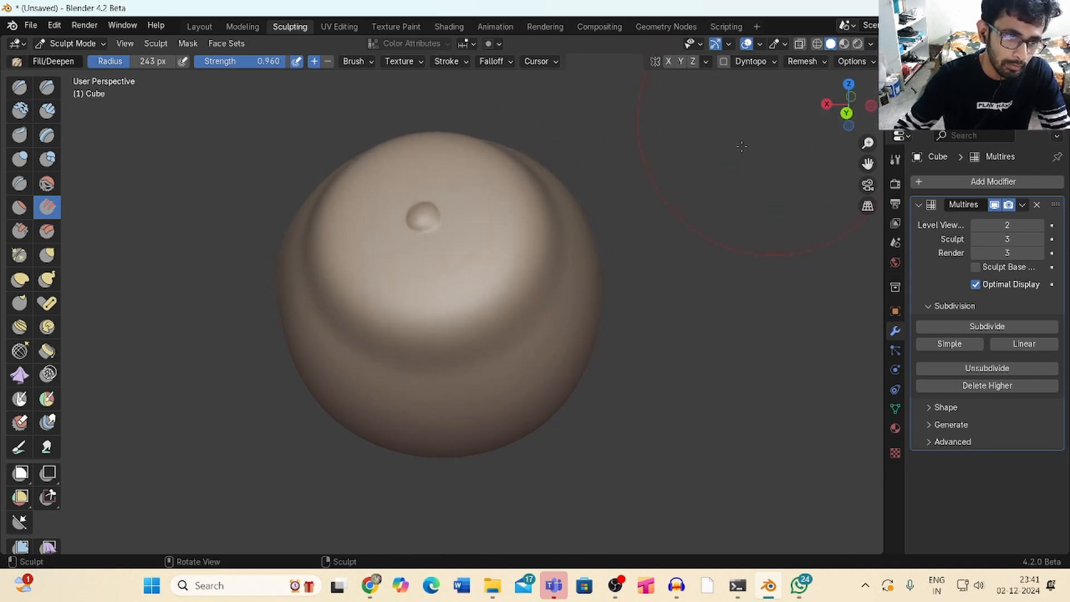
# Even out the area around the small central bump using the Fill brush at 115 px radius and 0.960 strength
pyautogui.moveTo(134, 61); pyautogui.dragTo(96, 63)
pyautogui.moveTo(867, 143); pyautogui.dragTo(832, 121)
pyautogui.moveTo(413, 227)
pyautogui.mouseDown()
pyautogui.moveTo(424, 237)
pyautogui.moveTo(410, 248)
pyautogui.mouseUp()
pyautogui.moveTo(838, 120)
pyautogui.mouseDown()
pyautogui.moveTo(872, 124)
pyautogui.moveTo(878, 113)
pyautogui.mouseUp()
pyautogui.moveTo(490, 199)
pyautogui.mouseDown()
pyautogui.moveTo(494, 210)
pyautogui.moveTo(507, 205)
pyautogui.mouseUp()
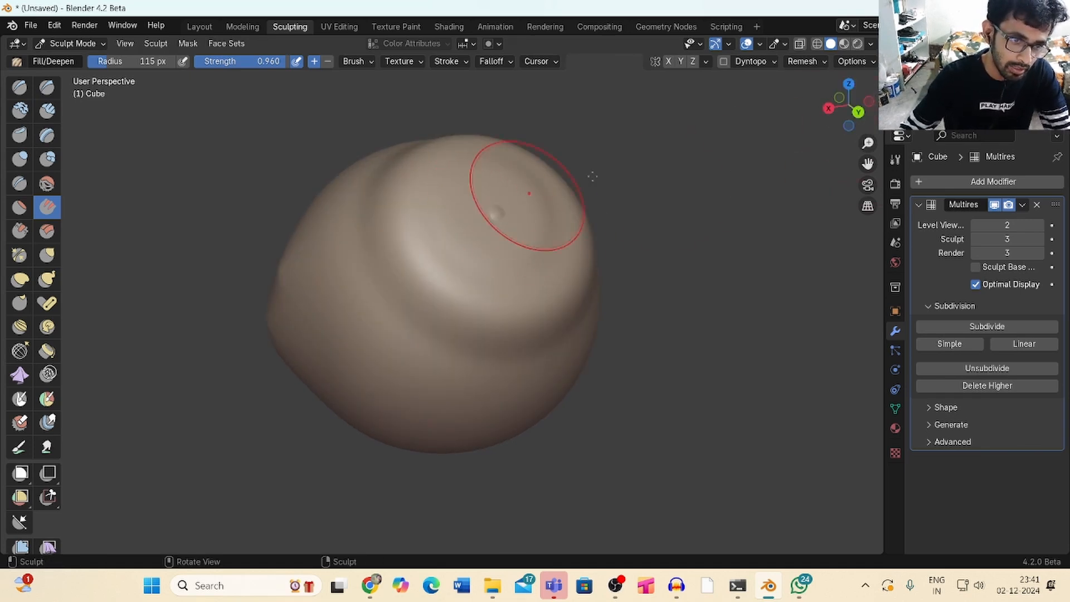
pyautogui.moveTo(846, 107); pyautogui.dragTo(805, 128)
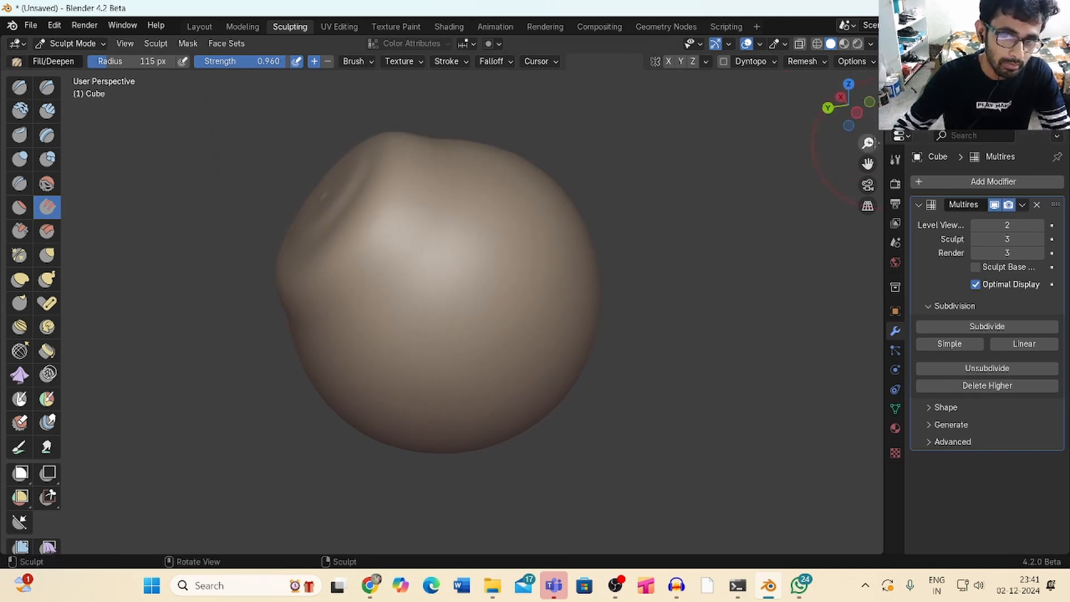
pyautogui.moveTo(874, 142); pyautogui.dragTo(872, 148)
pyautogui.moveTo(849, 105)
pyautogui.mouseDown()
pyautogui.moveTo(812, 115)
pyautogui.moveTo(849, 105)
pyautogui.mouseUp()
pyautogui.moveTo(869, 143); pyautogui.dragTo(869, 154)
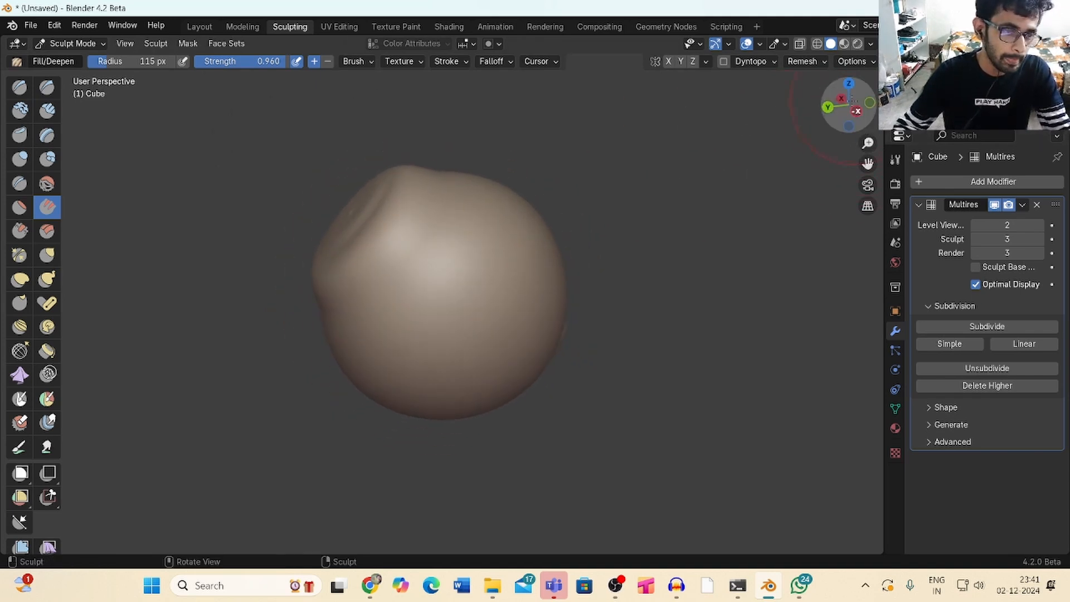
pyautogui.moveTo(849, 101)
pyautogui.mouseDown()
pyautogui.moveTo(838, 96)
pyautogui.moveTo(847, 121)
pyautogui.mouseUp()
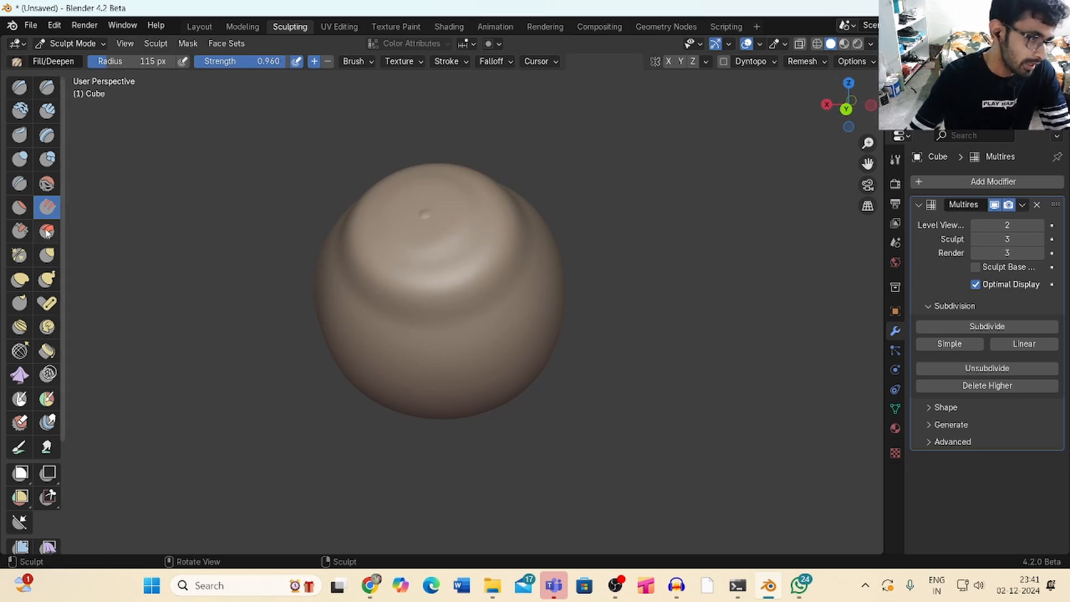
# Select the Scrape brush and switch to the right orthographic view of the sphere
pyautogui.click(25, 234)
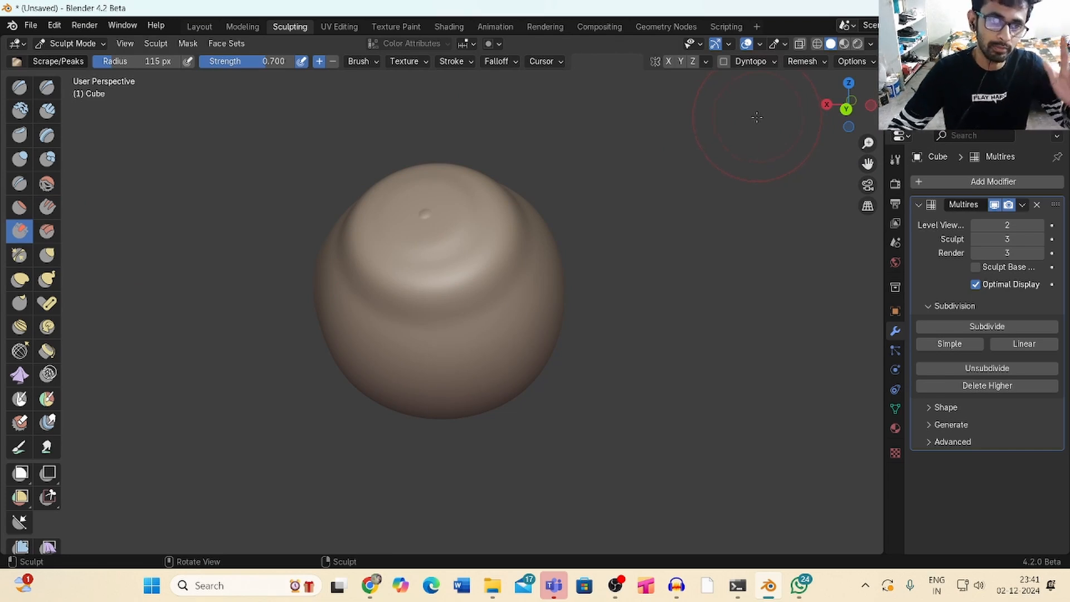
pyautogui.moveTo(867, 143); pyautogui.dragTo(585, 106)
pyautogui.moveTo(847, 105)
pyautogui.mouseDown()
pyautogui.moveTo(947, 84)
pyautogui.moveTo(886, 64)
pyautogui.moveTo(886, 125)
pyautogui.moveTo(883, 103)
pyautogui.mouseUp()
pyautogui.press('KP_1')
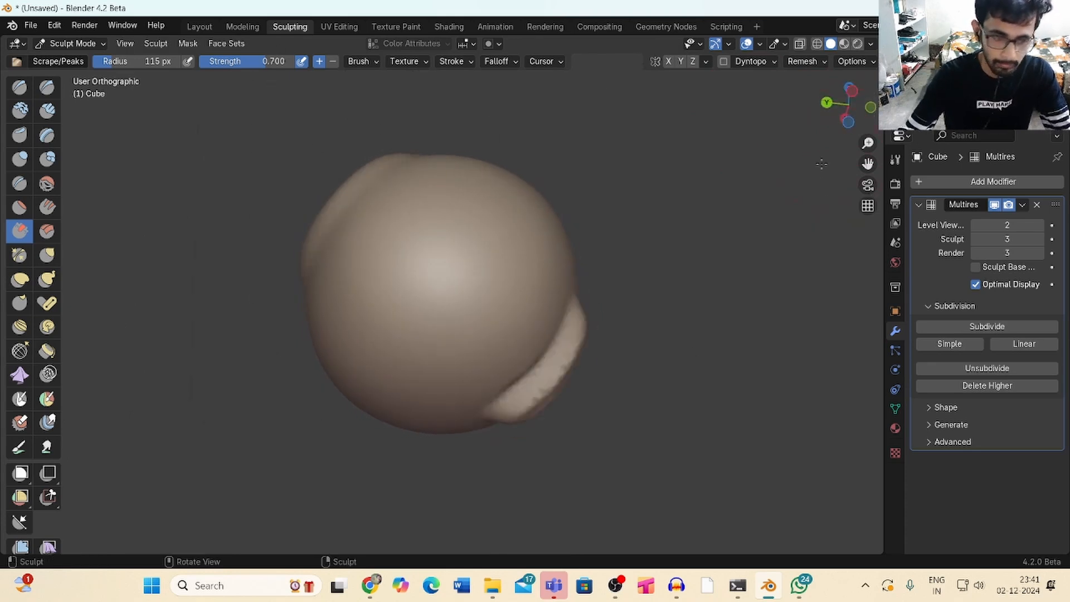
pyautogui.press('KP_3')
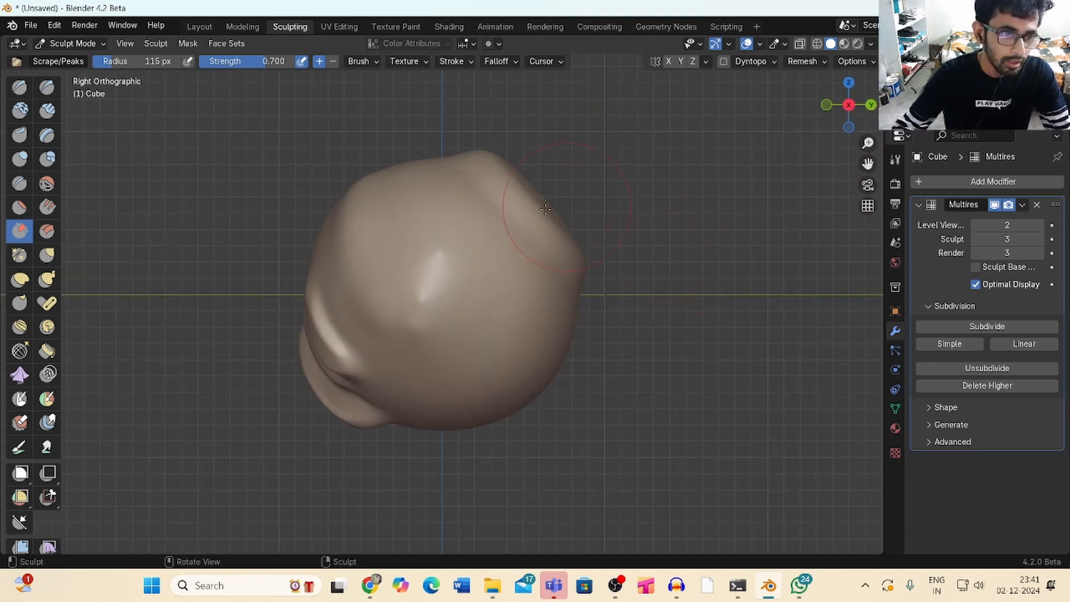
# Build a thick vertical ridge on the sphere's right side using the Draw brush at 0.827 strength, with 46 px radius and then 74 px
pyautogui.click(24, 89)
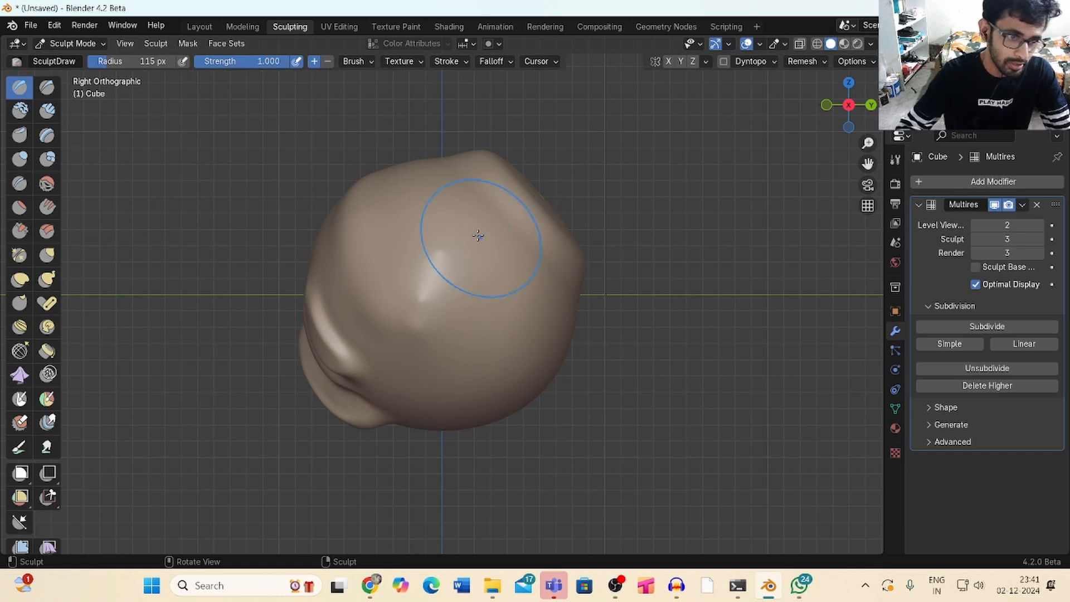
pyautogui.moveTo(466, 222); pyautogui.dragTo(490, 334)
pyautogui.hotkey('ctrl', 'z')
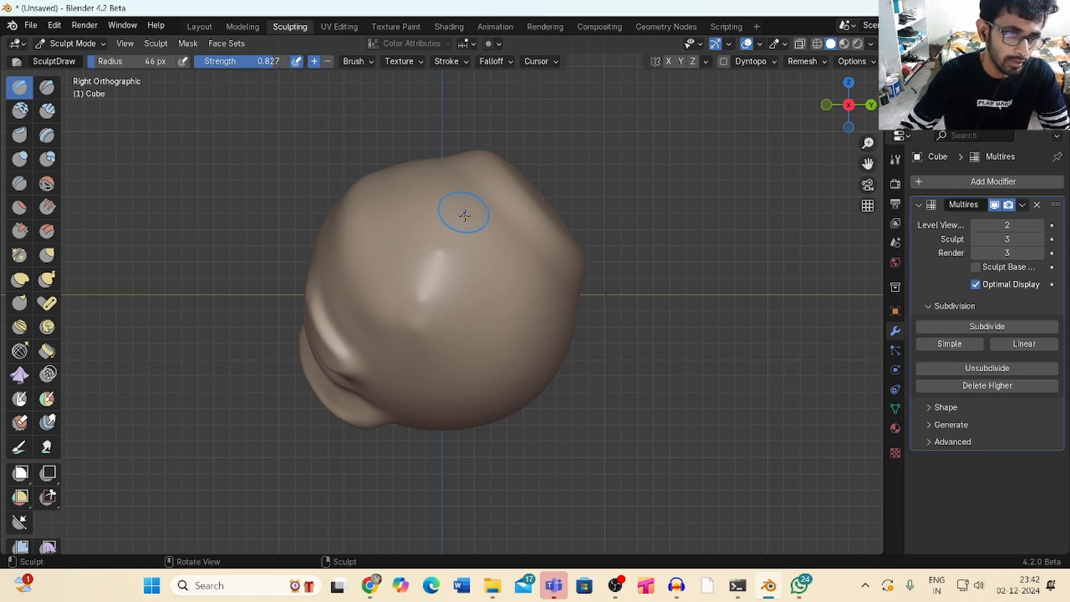
pyautogui.moveTo(465, 215); pyautogui.dragTo(479, 357)
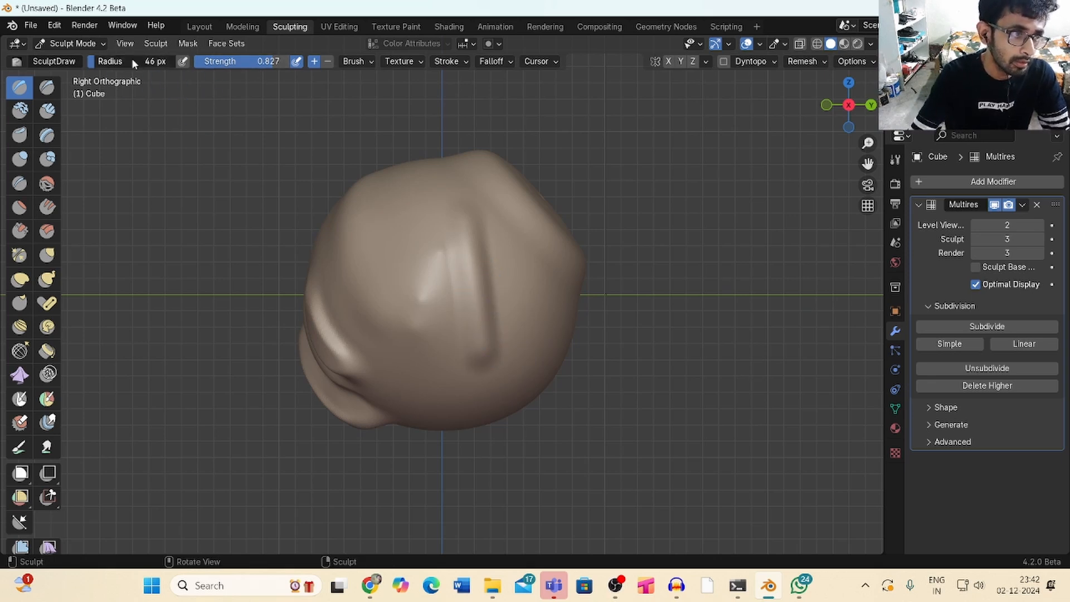
pyautogui.moveTo(147, 62); pyautogui.dragTo(151, 62)
pyautogui.moveTo(461, 241); pyautogui.dragTo(480, 370)
pyautogui.moveTo(467, 214); pyautogui.dragTo(479, 340)
pyautogui.moveTo(846, 99); pyautogui.dragTo(831, 103)
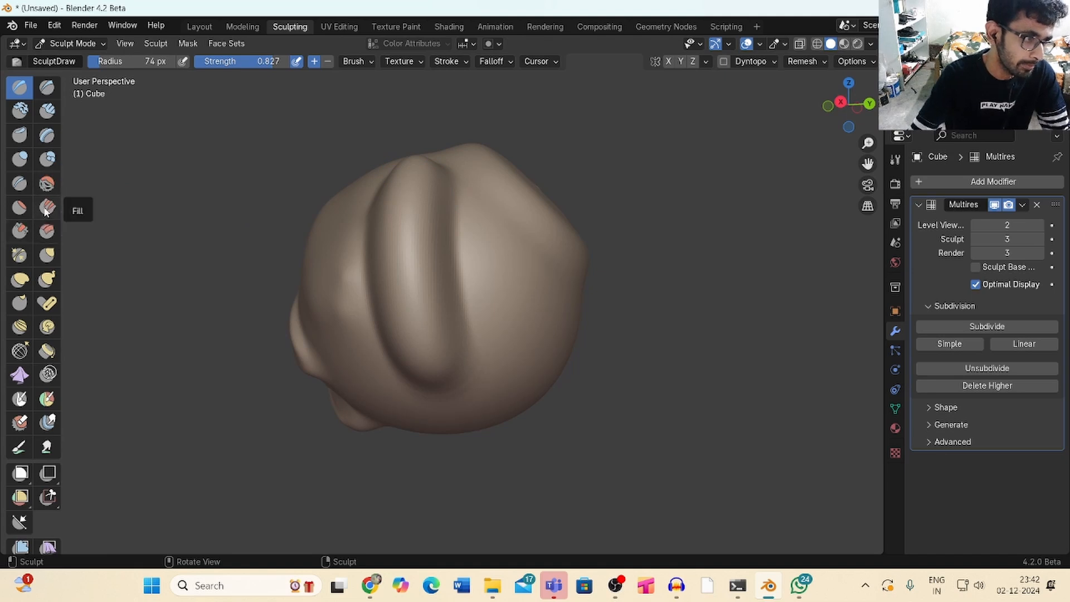
# Scrape the surface between the new ridge and the filled area using the Scrape brush at 74 px radius and 0.700 strength
pyautogui.click(20, 230)
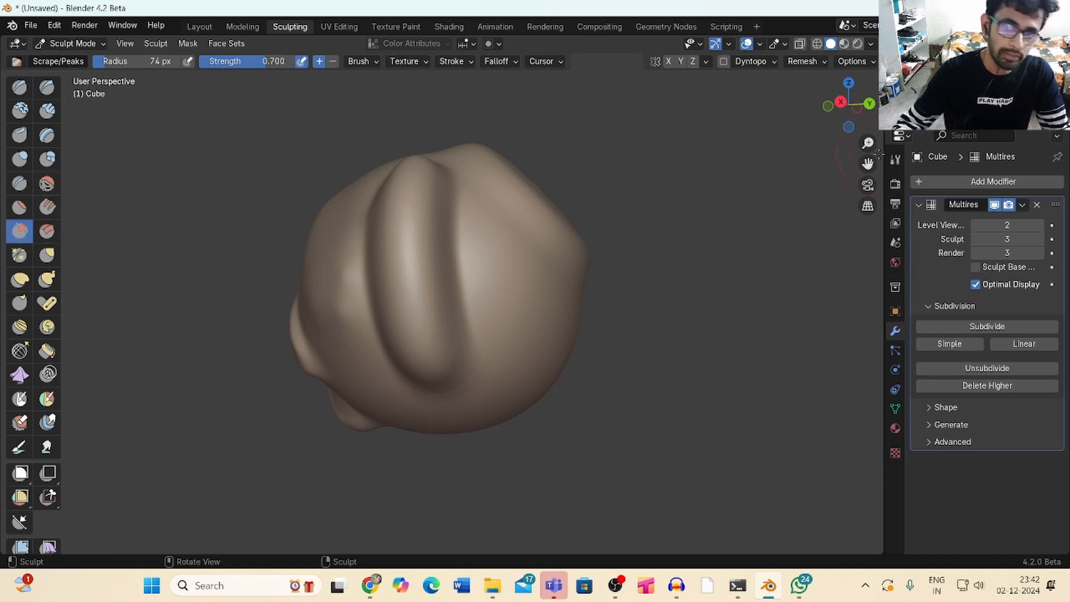
pyautogui.scroll(1, 878, 155)
pyautogui.moveTo(852, 105); pyautogui.dragTo(830, 105)
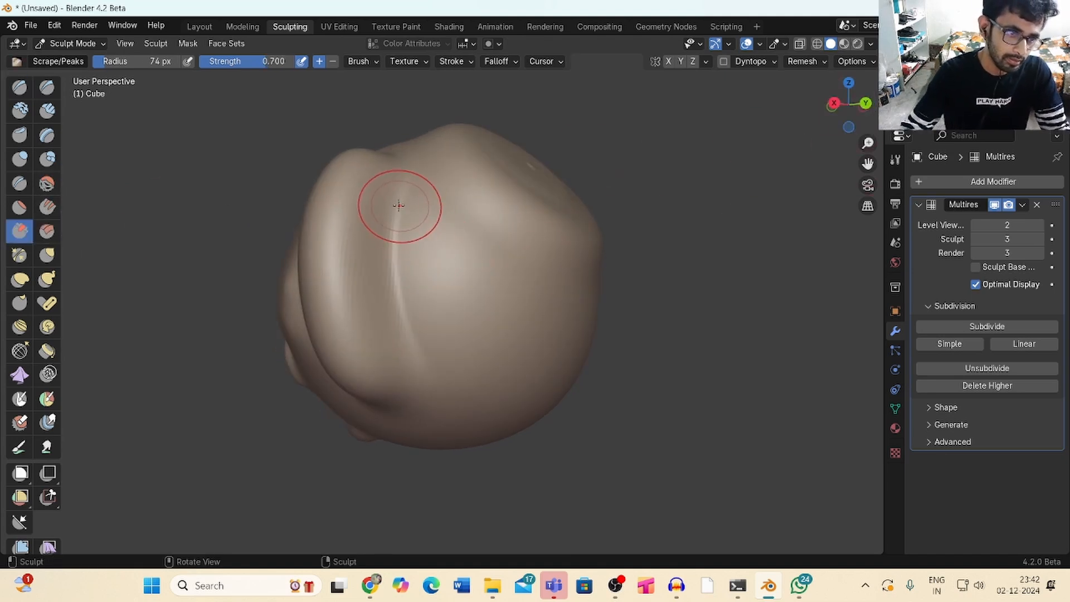
pyautogui.moveTo(396, 206)
pyautogui.mouseDown()
pyautogui.moveTo(412, 262)
pyautogui.moveTo(407, 219)
pyautogui.mouseUp()
pyautogui.moveTo(841, 107); pyautogui.dragTo(870, 107)
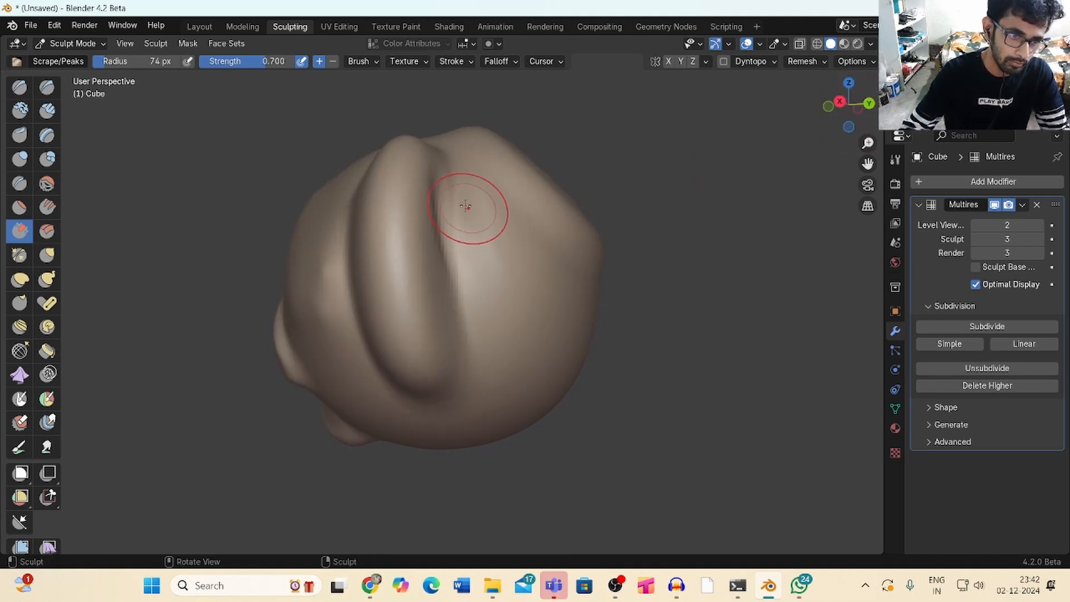
pyautogui.moveTo(466, 206); pyautogui.dragTo(505, 273)
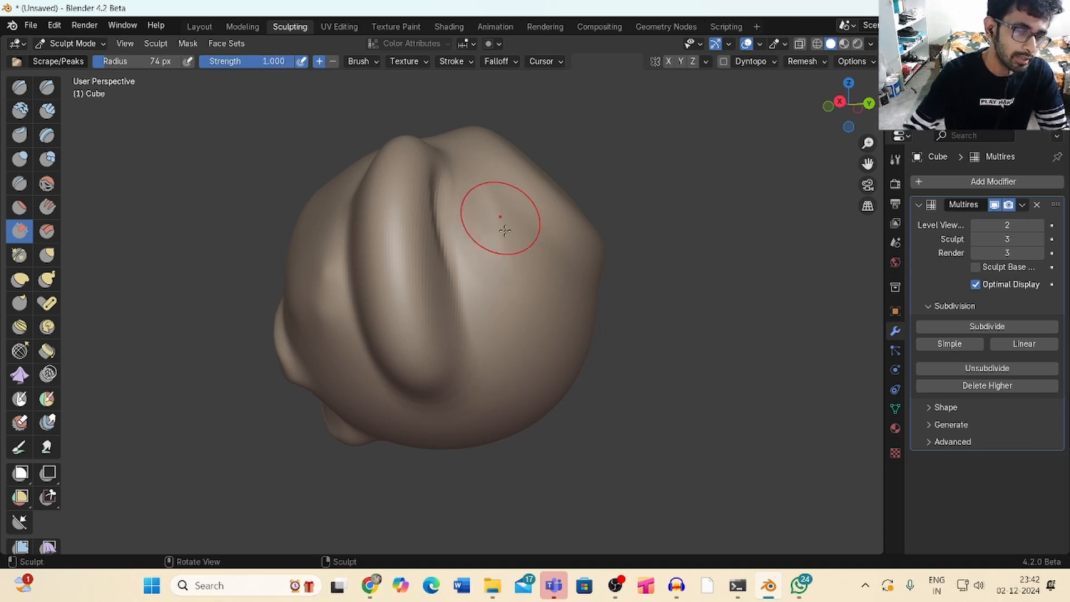
# Scrape the surface beside the ridge deeper, on the side facing the filled area, with the Scrape brush at 1.000 strength
pyautogui.moveTo(504, 230); pyautogui.dragTo(507, 279)
pyautogui.moveTo(463, 225); pyautogui.dragTo(517, 286)
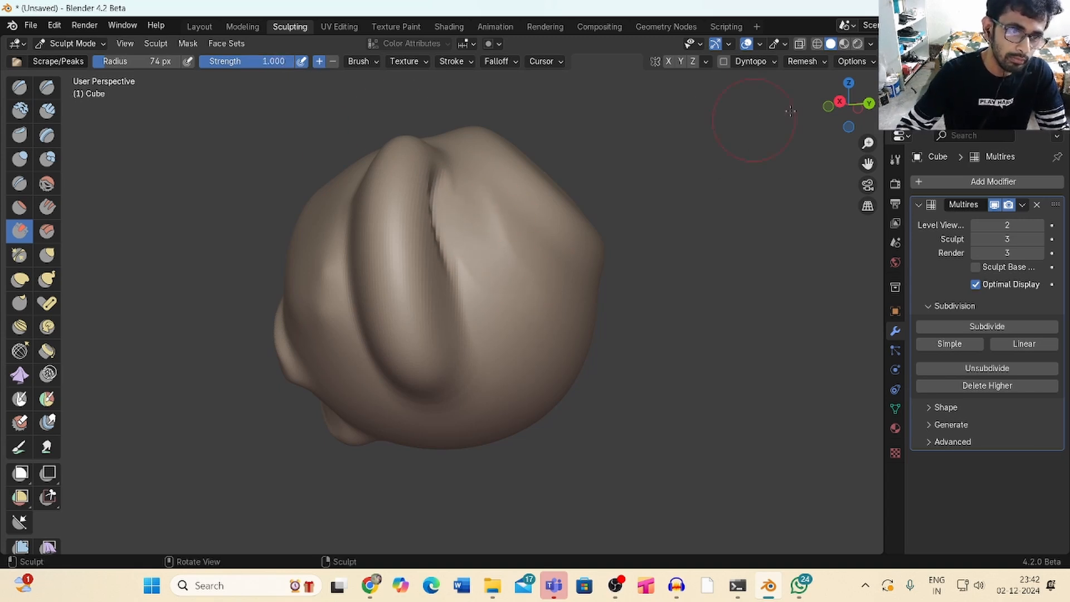
pyautogui.moveTo(517, 286); pyautogui.dragTo(410, 255, button='middle')
pyautogui.moveTo(411, 256)
pyautogui.mouseDown()
pyautogui.moveTo(438, 384)
pyautogui.moveTo(443, 283)
pyautogui.mouseUp()
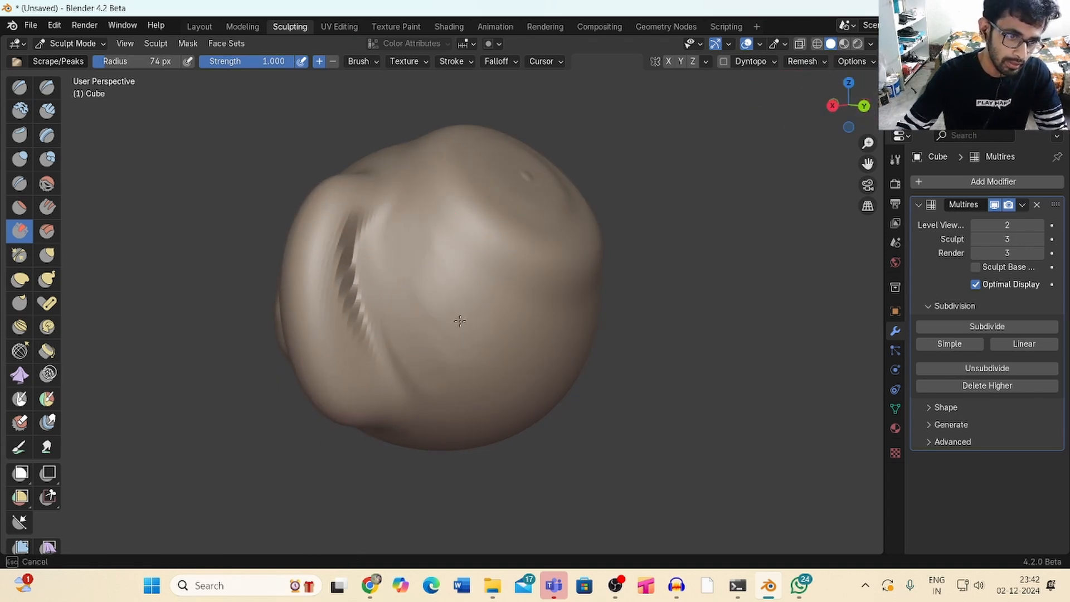
pyautogui.moveTo(459, 320); pyautogui.dragTo(451, 312)
pyautogui.moveTo(410, 261)
pyautogui.mouseDown()
pyautogui.moveTo(415, 301)
pyautogui.moveTo(481, 337)
pyautogui.mouseUp()
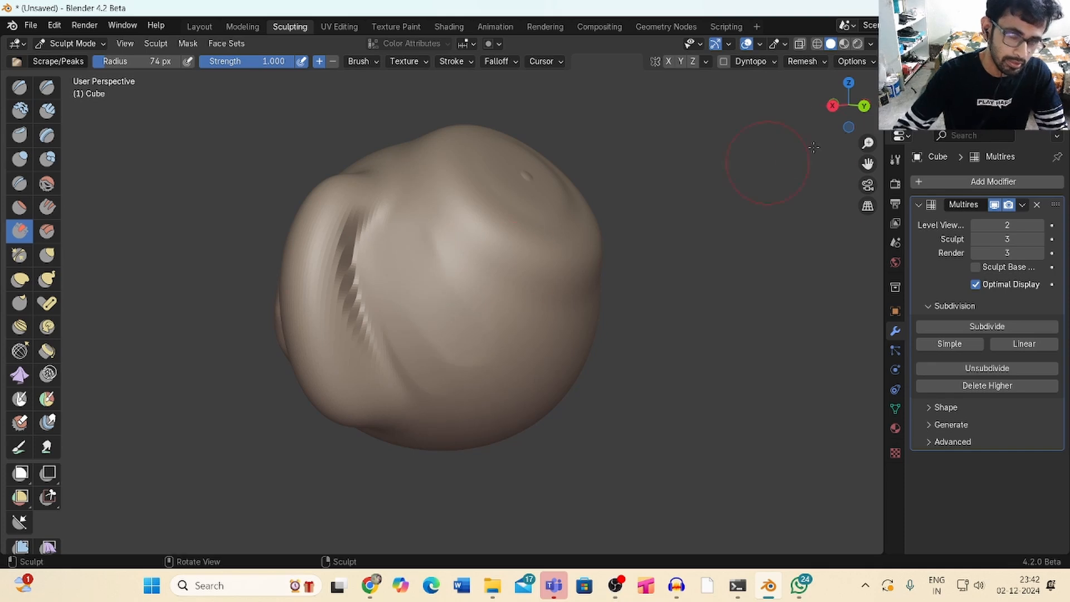
pyautogui.scroll(-1, 866, 142)
pyautogui.moveTo(854, 111); pyautogui.dragTo(883, 100)
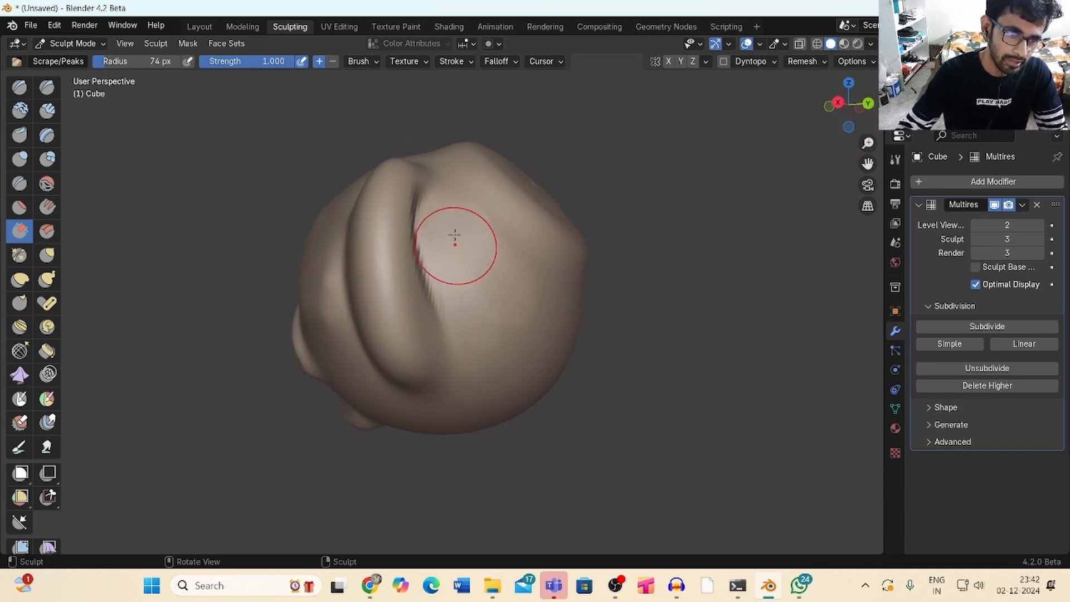
pyautogui.moveTo(454, 238)
pyautogui.mouseDown()
pyautogui.moveTo(432, 228)
pyautogui.moveTo(485, 335)
pyautogui.moveTo(538, 273)
pyautogui.mouseUp()
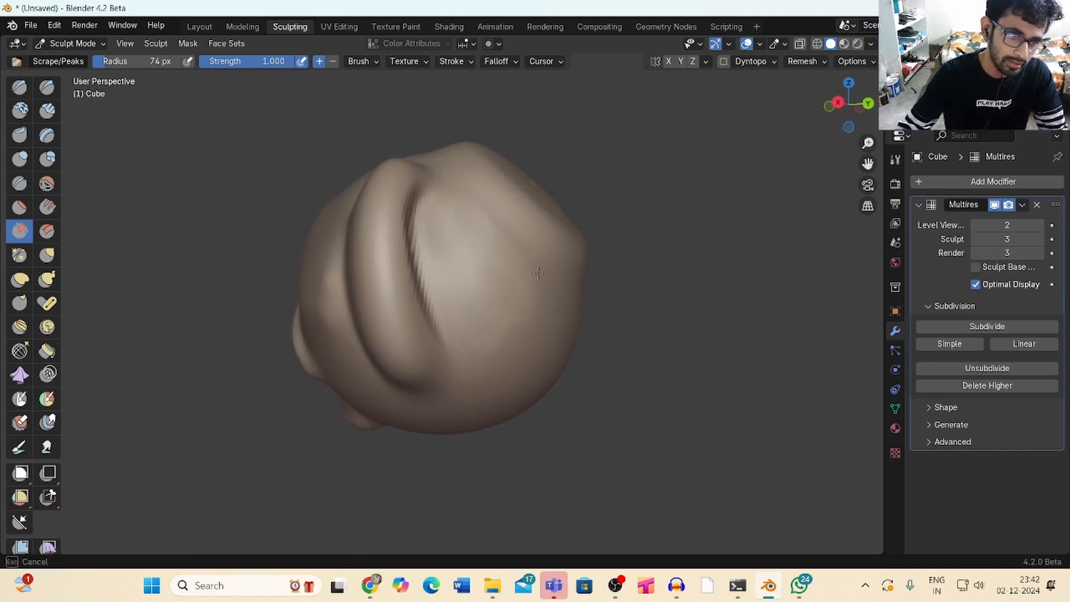
pyautogui.moveTo(478, 217); pyautogui.dragTo(485, 226)
# Scrape the surface along the ridge's opposite side with the Scrape brush at 74 px radius and 1.000 strength
pyautogui.moveTo(848, 106); pyautogui.dragTo(866, 108)
pyautogui.moveTo(520, 227)
pyautogui.mouseDown()
pyautogui.moveTo(484, 303)
pyautogui.moveTo(496, 220)
pyautogui.mouseUp()
pyautogui.moveTo(496, 220)
pyautogui.mouseDown()
pyautogui.moveTo(454, 313)
pyautogui.moveTo(512, 272)
pyautogui.moveTo(490, 303)
pyautogui.mouseUp()
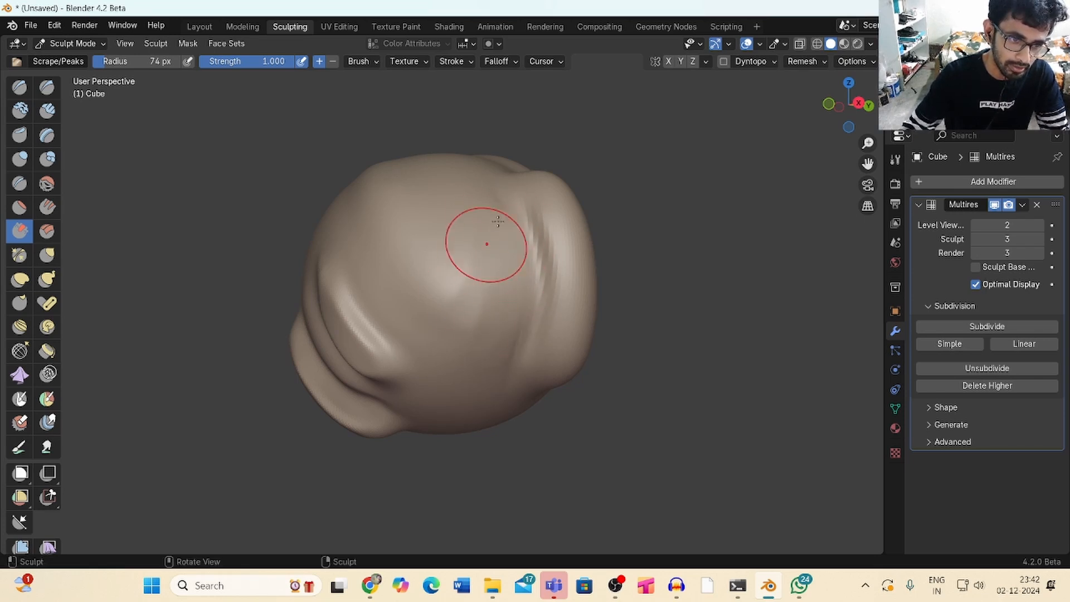
# Scrape both sides of the ridge again at 1.000 strength, starting with the strip facing the filled area
pyautogui.moveTo(847, 107)
pyautogui.mouseDown()
pyautogui.moveTo(786, 145)
pyautogui.moveTo(764, 128)
pyautogui.moveTo(704, 133)
pyautogui.mouseUp()
pyautogui.moveTo(373, 279)
pyautogui.mouseDown()
pyautogui.moveTo(427, 377)
pyautogui.moveTo(358, 246)
pyautogui.moveTo(385, 258)
pyautogui.mouseUp()
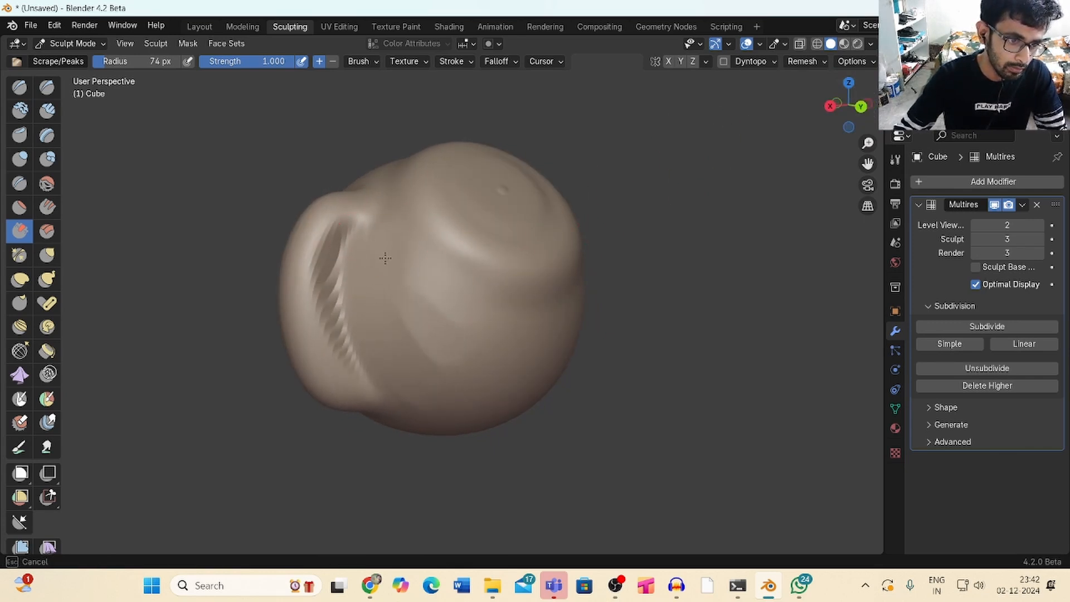
pyautogui.moveTo(444, 386)
pyautogui.mouseDown()
pyautogui.moveTo(394, 232)
pyautogui.moveTo(401, 285)
pyautogui.mouseUp()
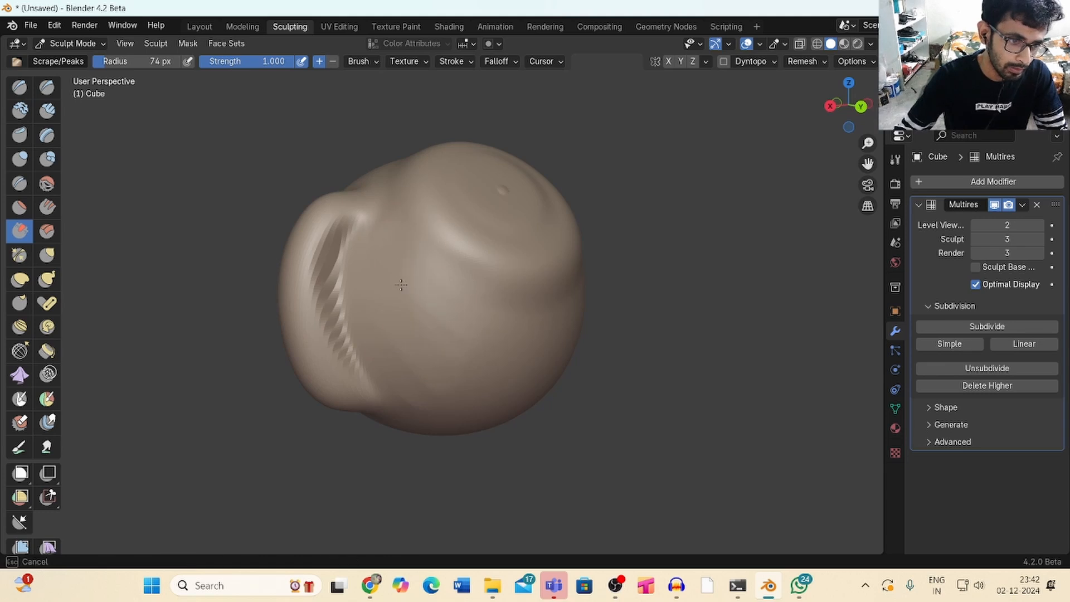
pyautogui.moveTo(378, 332); pyautogui.dragTo(444, 215)
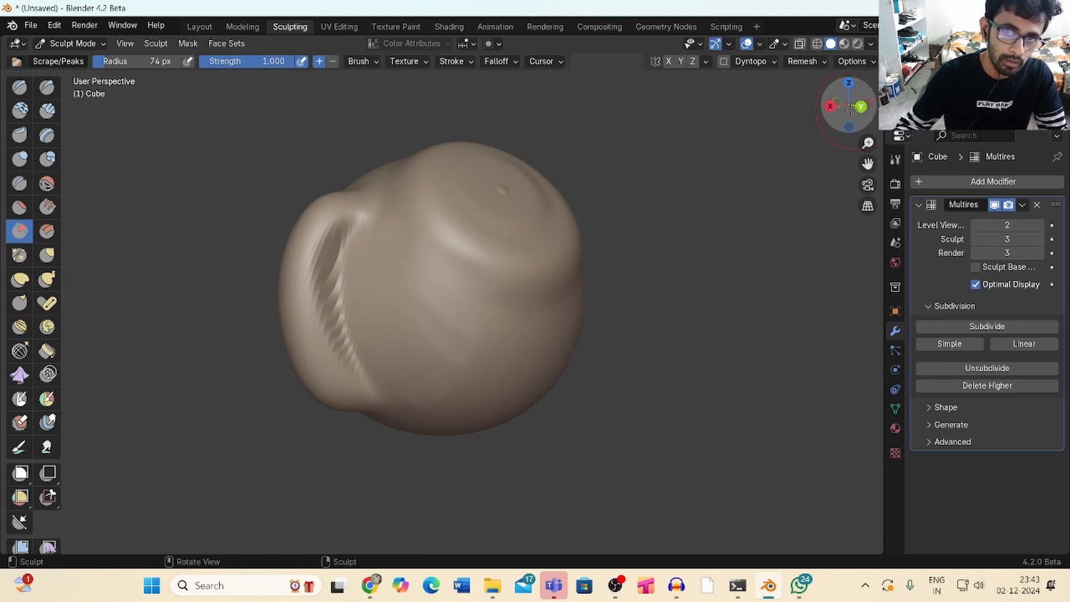
pyautogui.moveTo(840, 111); pyautogui.dragTo(961, 111)
pyautogui.moveTo(494, 206)
pyautogui.mouseDown()
pyautogui.moveTo(515, 268)
pyautogui.moveTo(477, 298)
pyautogui.moveTo(485, 228)
pyautogui.mouseUp()
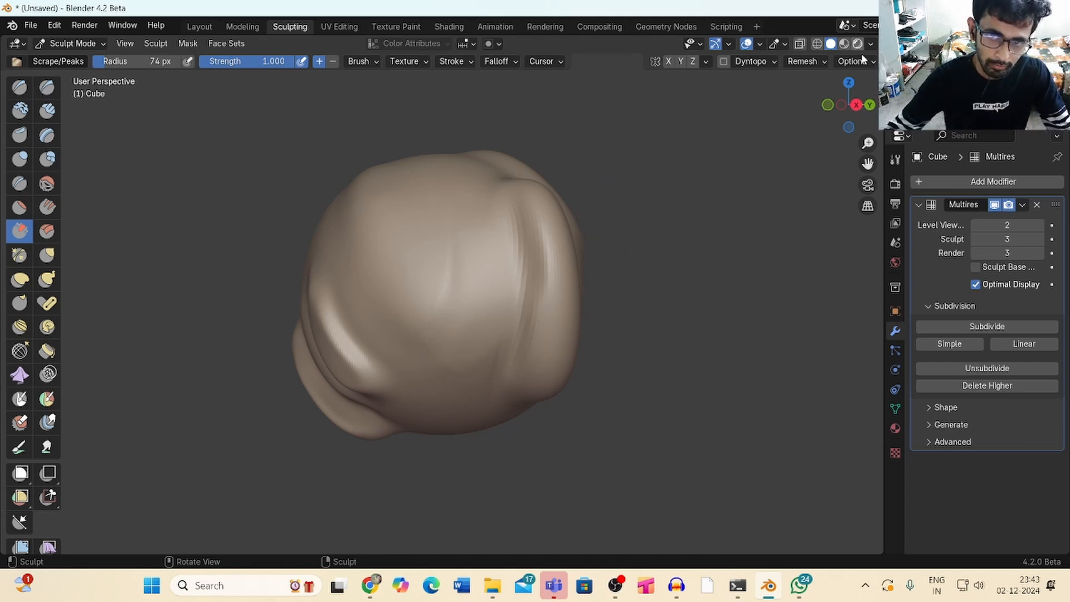
# Examine the scraped ridge and the surface around it from several angles
pyautogui.moveTo(853, 109); pyautogui.dragTo(691, 133)
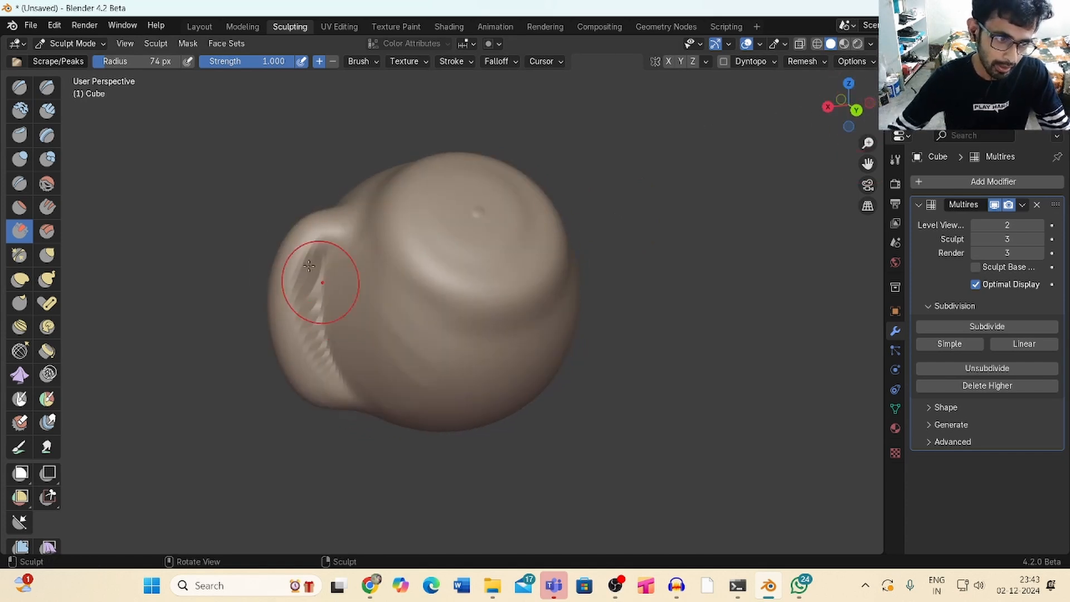
pyautogui.scroll(2, 830, 105)
pyautogui.moveTo(844, 102); pyautogui.dragTo(928, 104)
pyautogui.scroll(-1, 867, 142)
pyautogui.moveTo(847, 104)
pyautogui.mouseDown()
pyautogui.moveTo(882, 106)
pyautogui.moveTo(767, 110)
pyautogui.moveTo(807, 124)
pyautogui.moveTo(821, 102)
pyautogui.mouseUp()
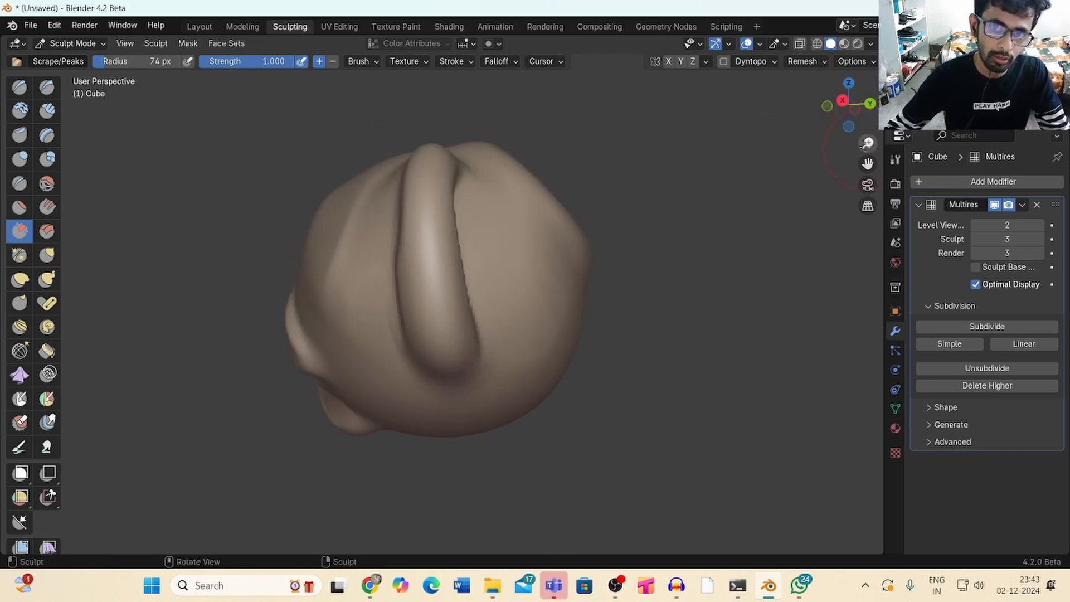
pyautogui.moveTo(867, 143); pyautogui.dragTo(863, 126)
pyautogui.moveTo(853, 105)
pyautogui.mouseDown()
pyautogui.moveTo(838, 102)
pyautogui.moveTo(864, 107)
pyautogui.moveTo(862, 160)
pyautogui.mouseUp()
pyautogui.moveTo(849, 106)
pyautogui.mouseDown()
pyautogui.moveTo(790, 112)
pyautogui.moveTo(825, 106)
pyautogui.moveTo(716, 162)
pyautogui.moveTo(838, 107)
pyautogui.moveTo(827, 109)
pyautogui.mouseUp()
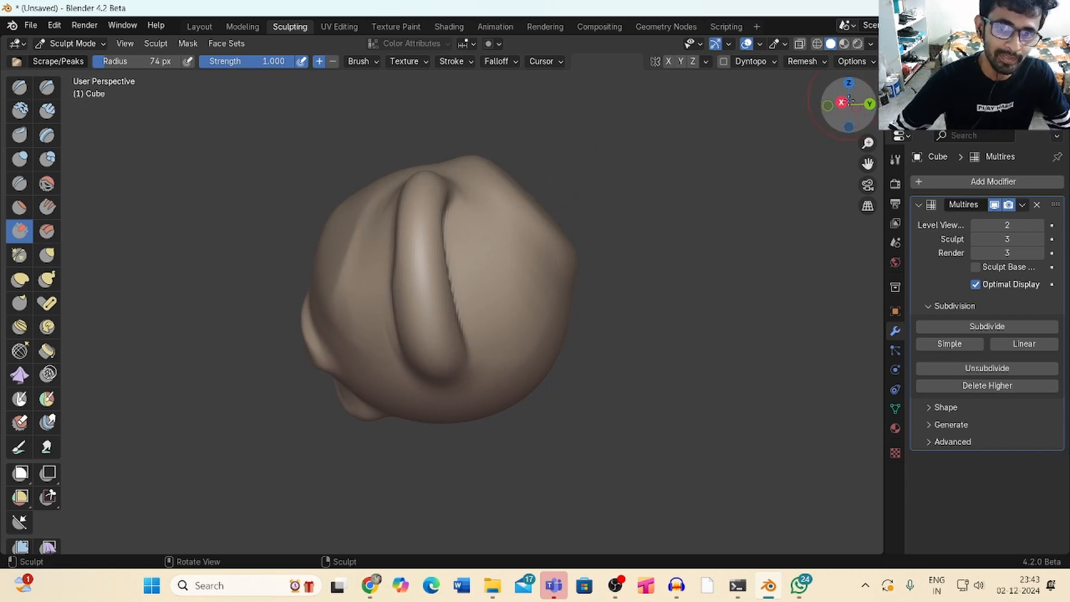
pyautogui.moveTo(848, 101); pyautogui.dragTo(843, 105)
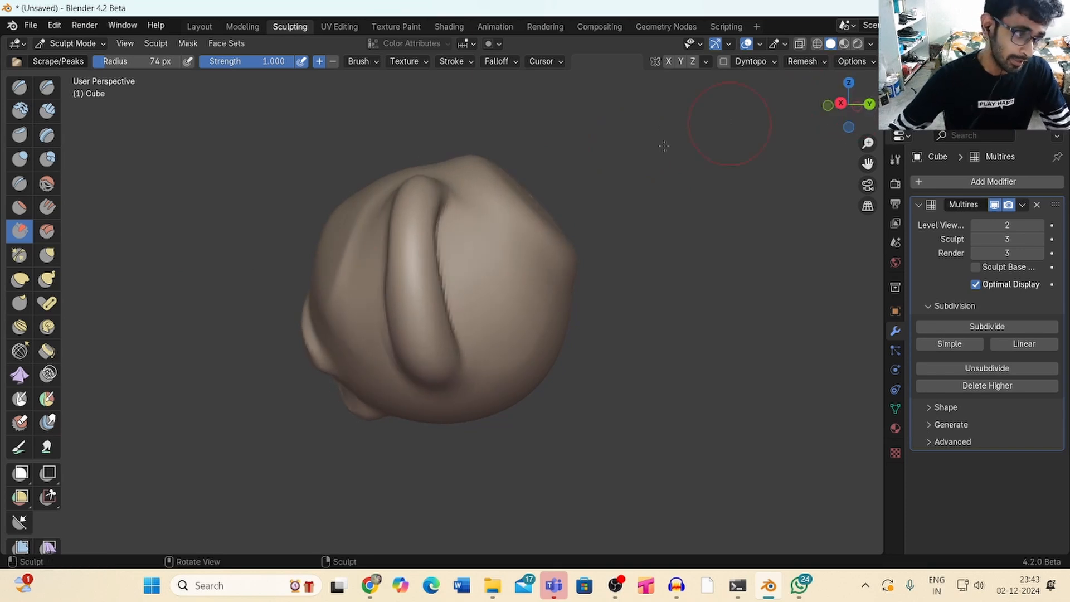
# Raise a new long ridge on a smooth part of the sphere using the Draw brush at 74 px radius and 0.827 strength
pyautogui.click(48, 236)
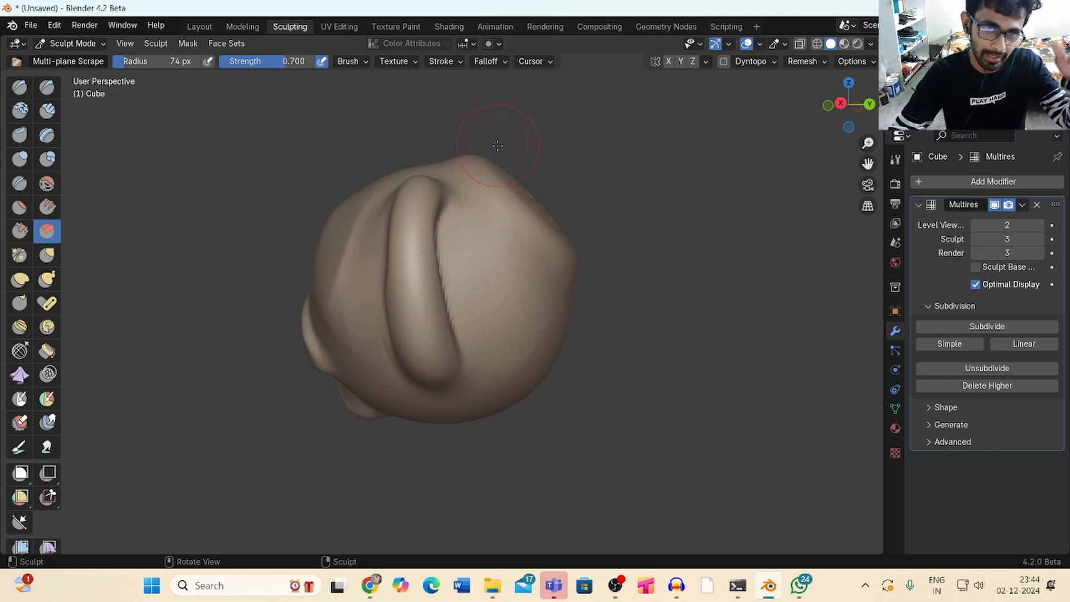
pyautogui.moveTo(840, 107)
pyautogui.mouseDown()
pyautogui.moveTo(872, 91)
pyautogui.moveTo(769, 100)
pyautogui.moveTo(708, 79)
pyautogui.moveTo(150, 118)
pyautogui.mouseUp()
pyautogui.click(20, 87)
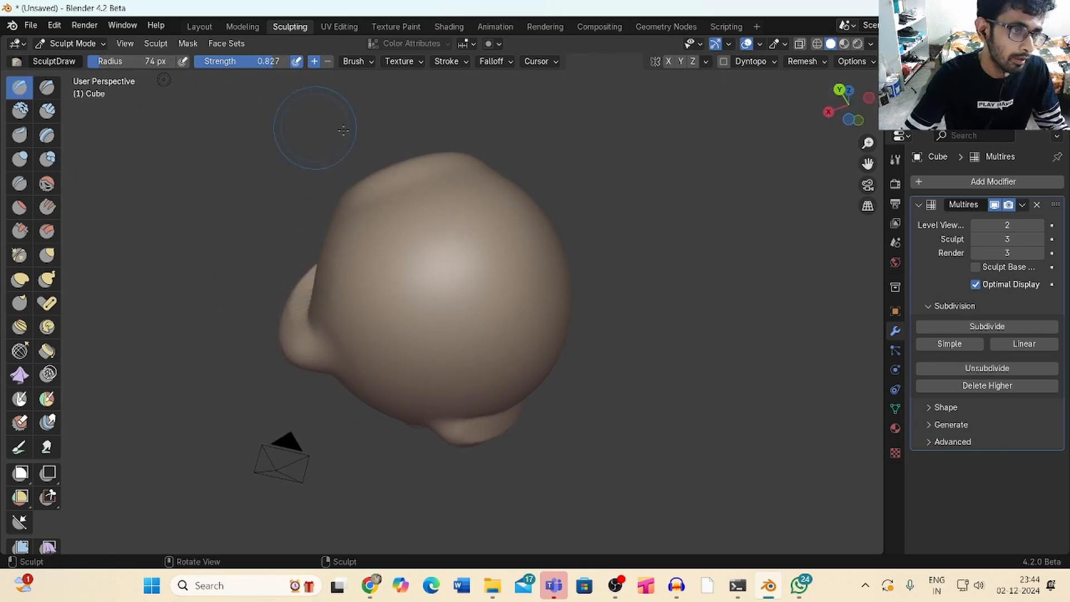
pyautogui.moveTo(461, 222); pyautogui.dragTo(511, 341)
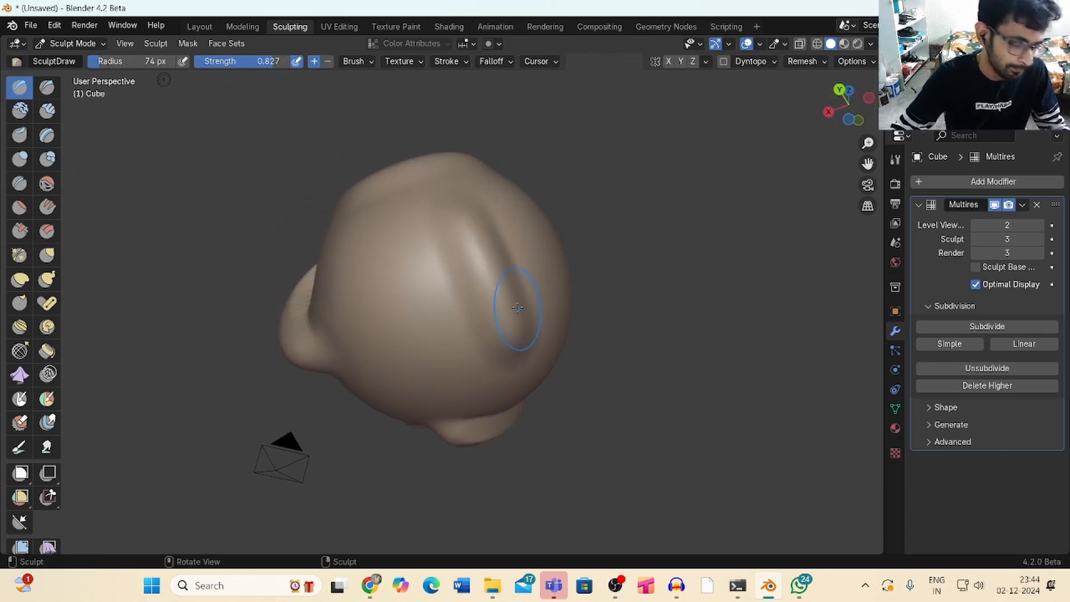
# Undo the wide ridge and set the Draw brush to 46 px radius and 1.000 strength, undoing one test stroke
pyautogui.hotkey('ctrl', 'z')
pyautogui.moveTo(95, 62); pyautogui.dragTo(85, 65)
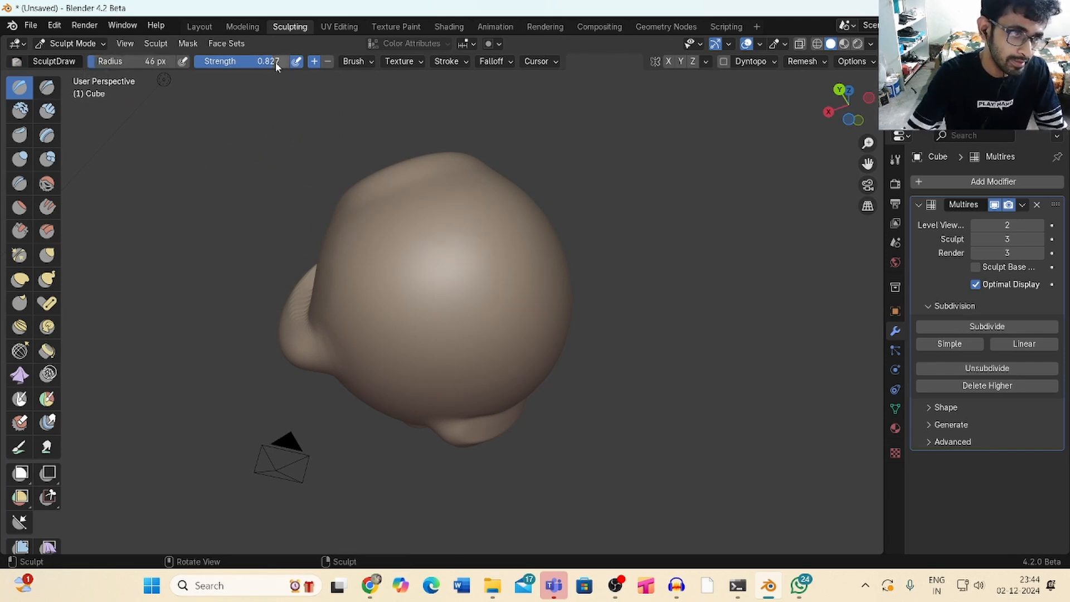
pyautogui.moveTo(276, 62); pyautogui.dragTo(295, 62)
pyautogui.moveTo(452, 215); pyautogui.dragTo(512, 369)
pyautogui.hotkey('ctrl', 'z')
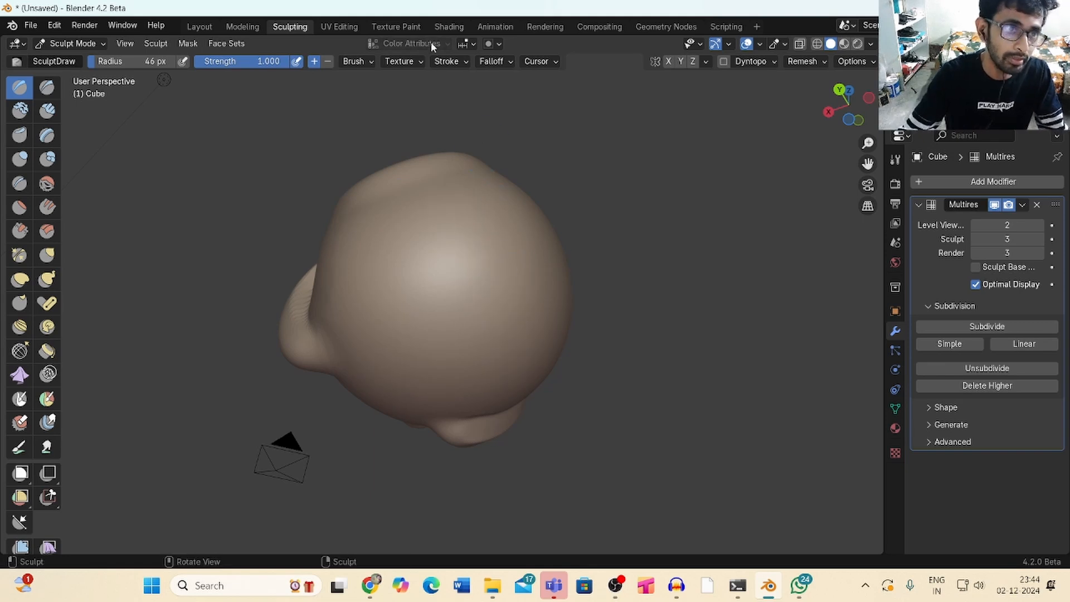
# Set the Draw brush's falloff to Sharp and raise a long narrow ridge on the smooth part of the sphere
pyautogui.click(496, 62)
pyautogui.click(495, 89)
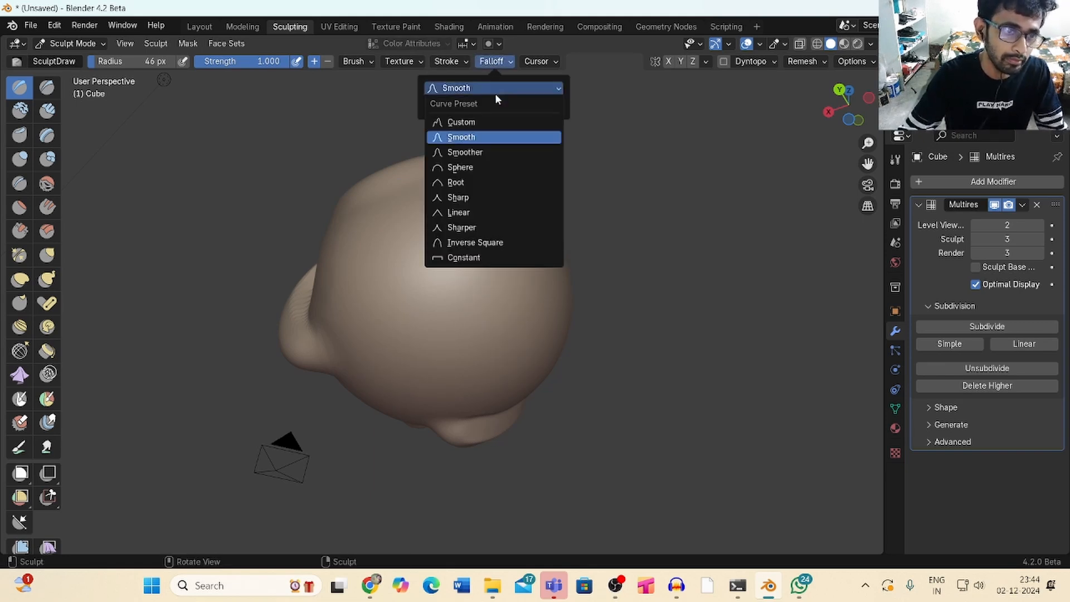
pyautogui.click(470, 198)
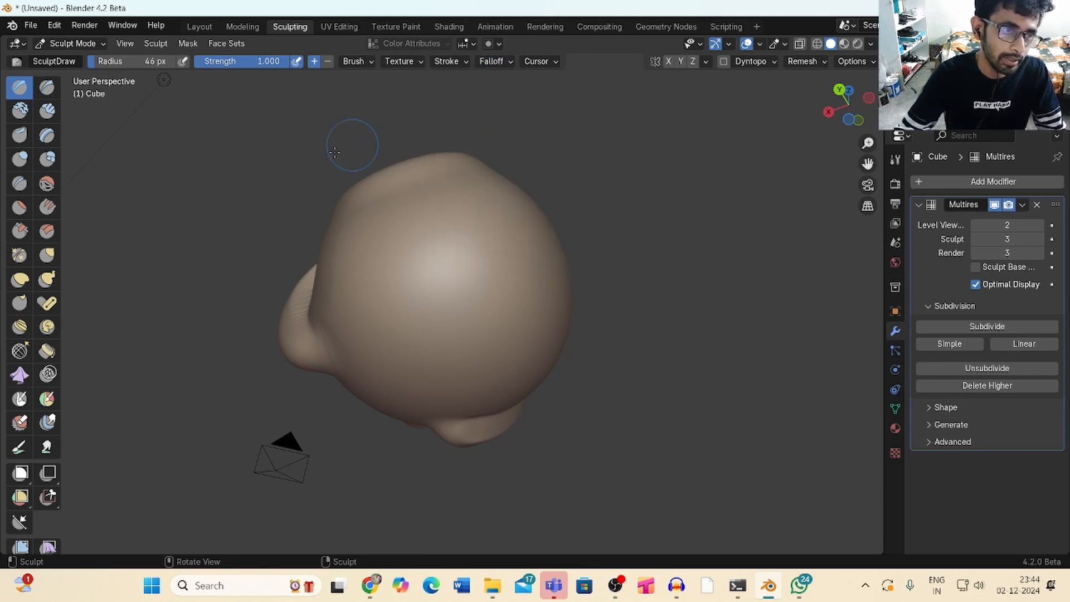
pyautogui.moveTo(457, 185); pyautogui.dragTo(519, 354)
pyautogui.moveTo(476, 215); pyautogui.dragTo(521, 352)
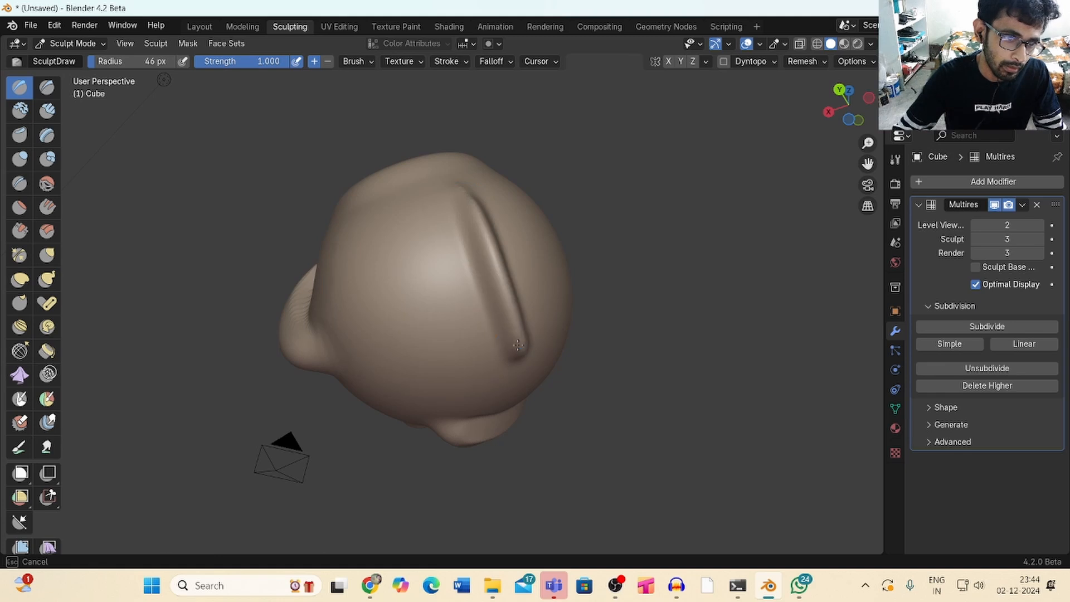
# Scrape along the narrow ridge's crest with the Multi-plane Scrape brush at 46 px radius and 0.700 strength
pyautogui.moveTo(867, 143); pyautogui.dragTo(870, 130)
pyautogui.moveTo(852, 112); pyautogui.dragTo(818, 125)
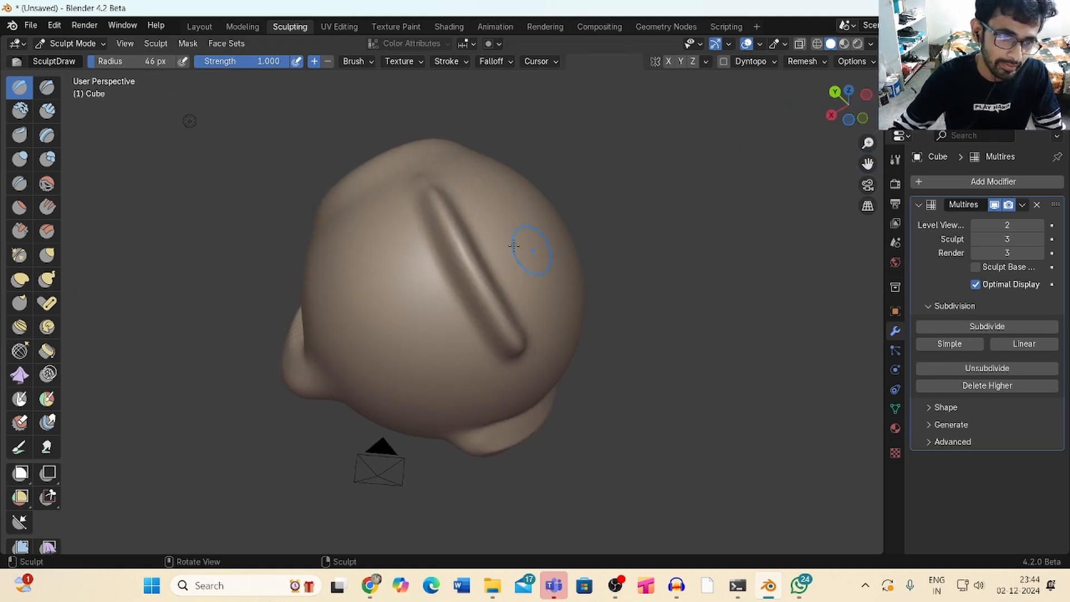
pyautogui.click(48, 231)
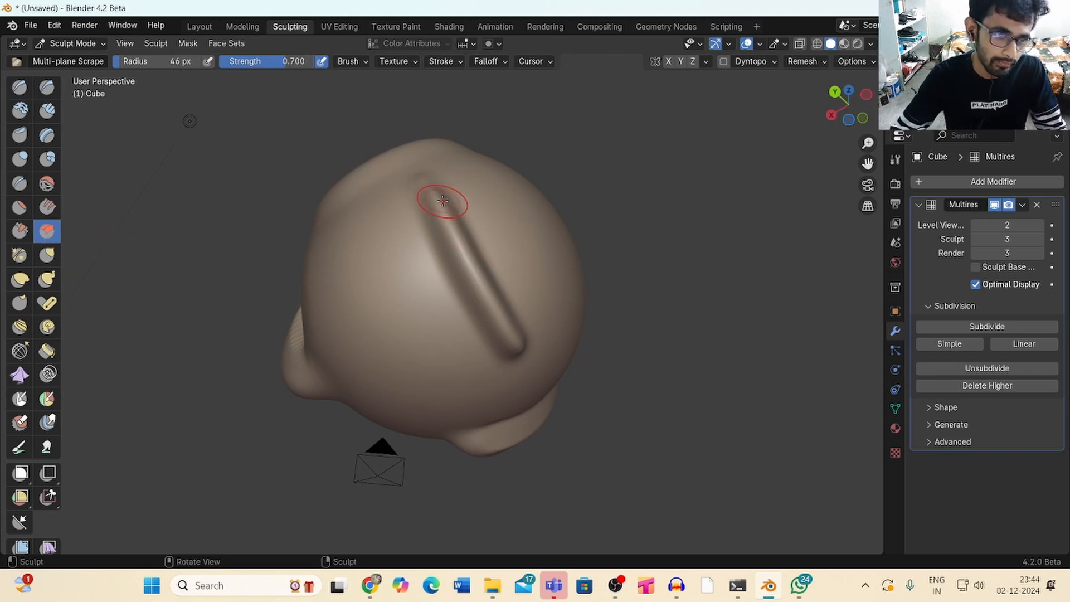
pyautogui.moveTo(440, 203); pyautogui.dragTo(442, 208)
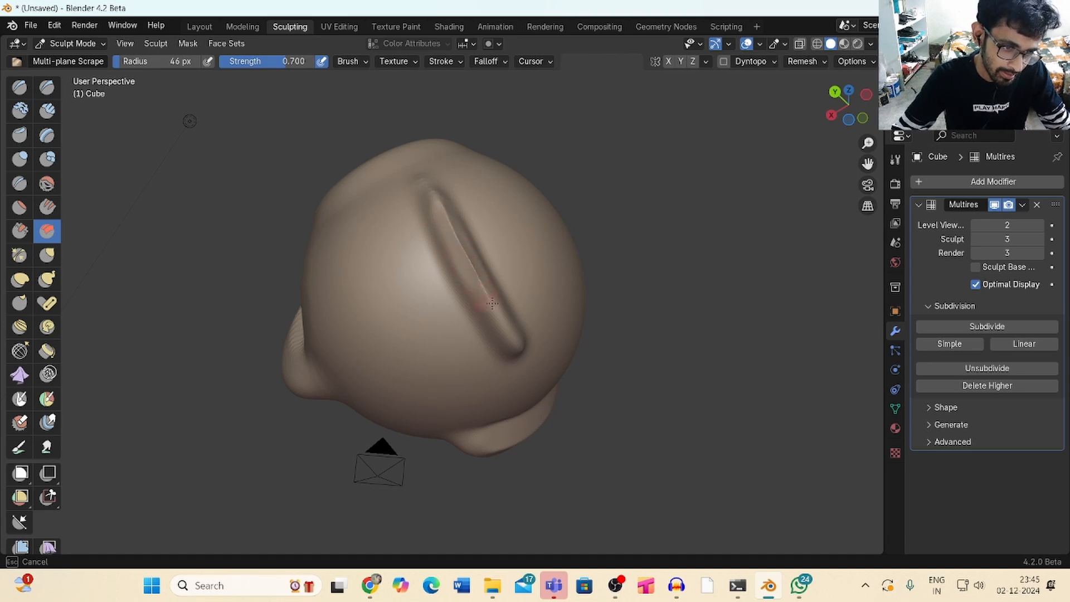
pyautogui.moveTo(517, 343); pyautogui.dragTo(517, 344)
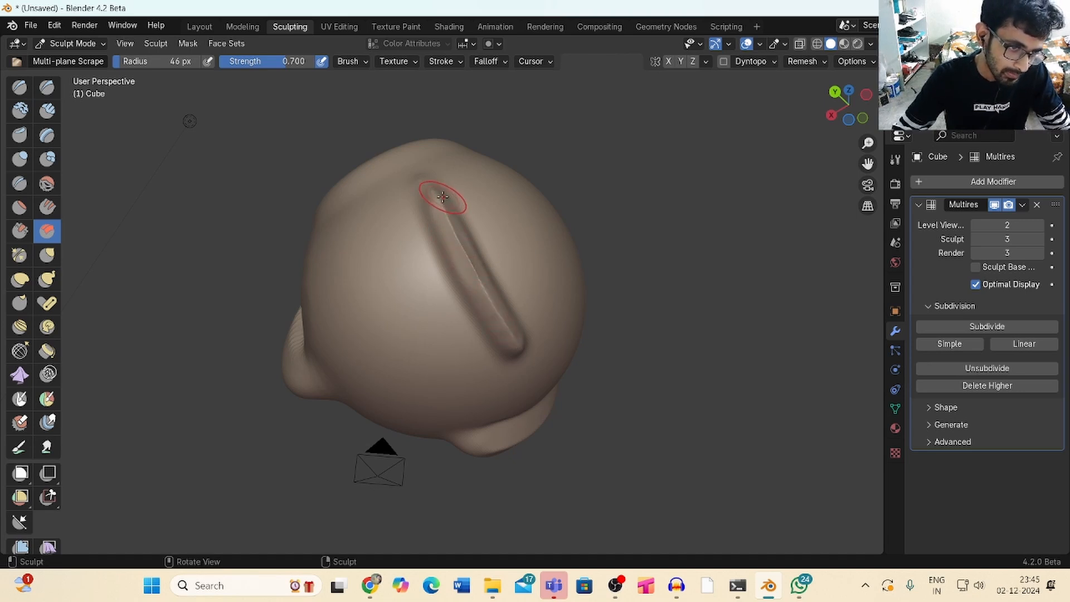
pyautogui.moveTo(441, 198); pyautogui.dragTo(443, 201)
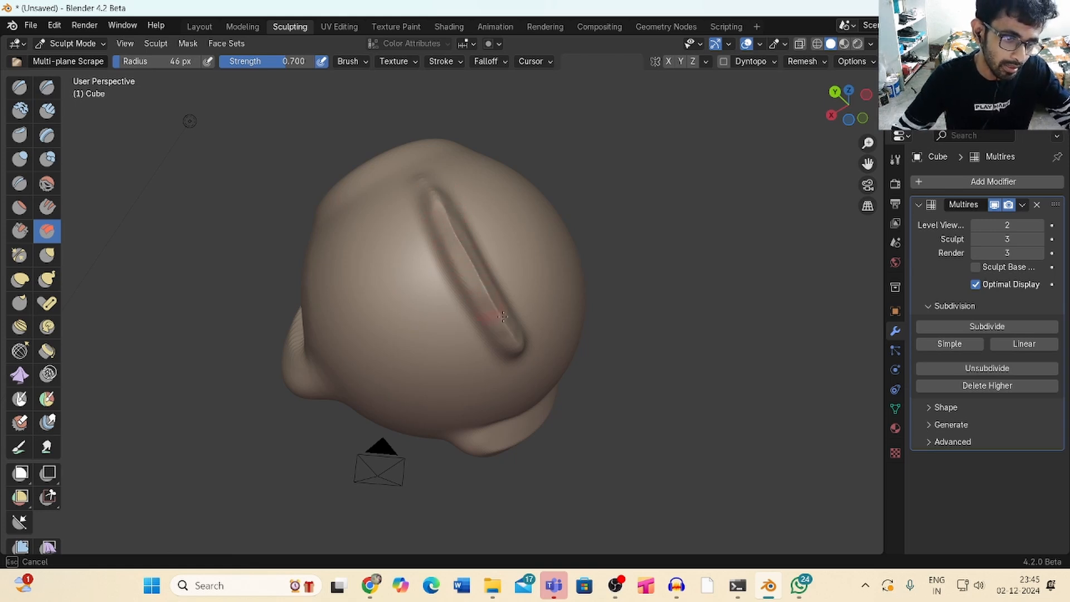
pyautogui.moveTo(516, 339); pyautogui.dragTo(515, 337)
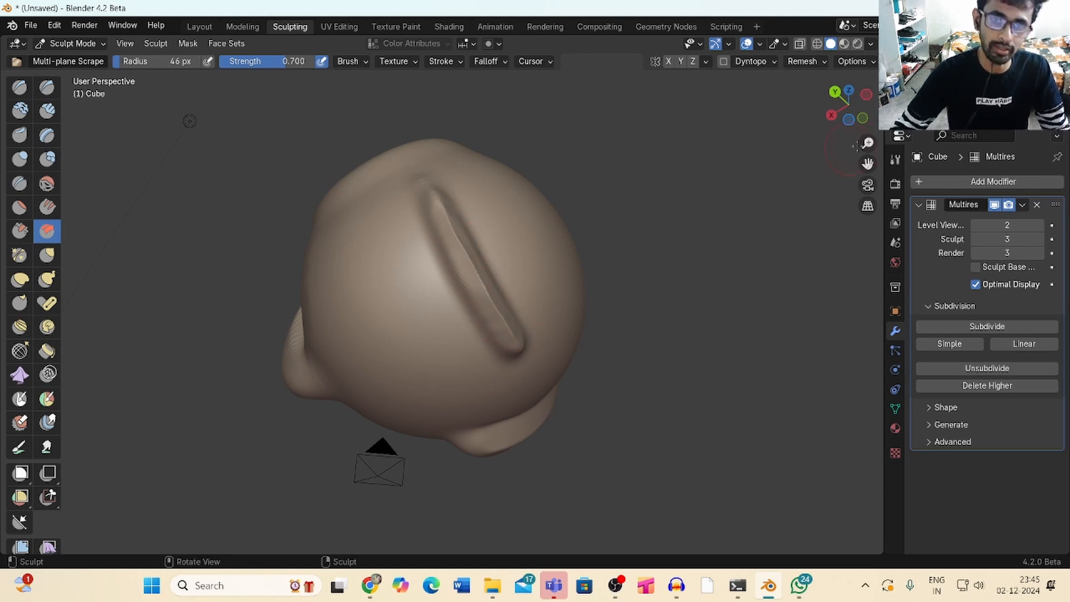
# Run further back-and-forth Multi-plane Scrape strokes along the ridge to sharpen its edge, and inspect the angled planes
pyautogui.moveTo(865, 143)
pyautogui.mouseDown()
pyautogui.moveTo(856, 118)
pyautogui.moveTo(867, 149)
pyautogui.mouseUp()
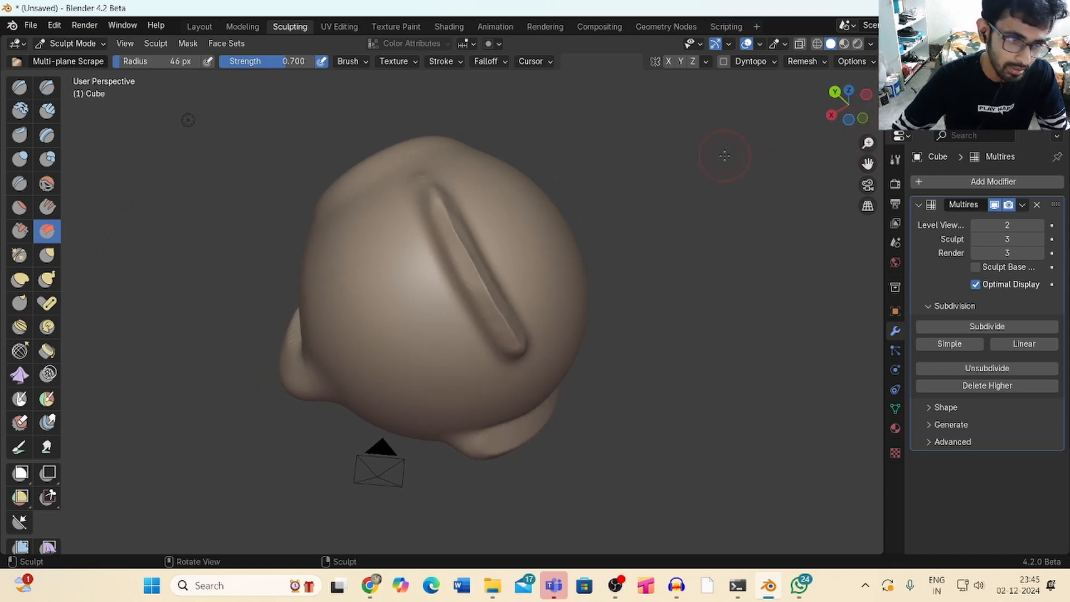
pyautogui.moveTo(477, 215); pyautogui.dragTo(440, 192)
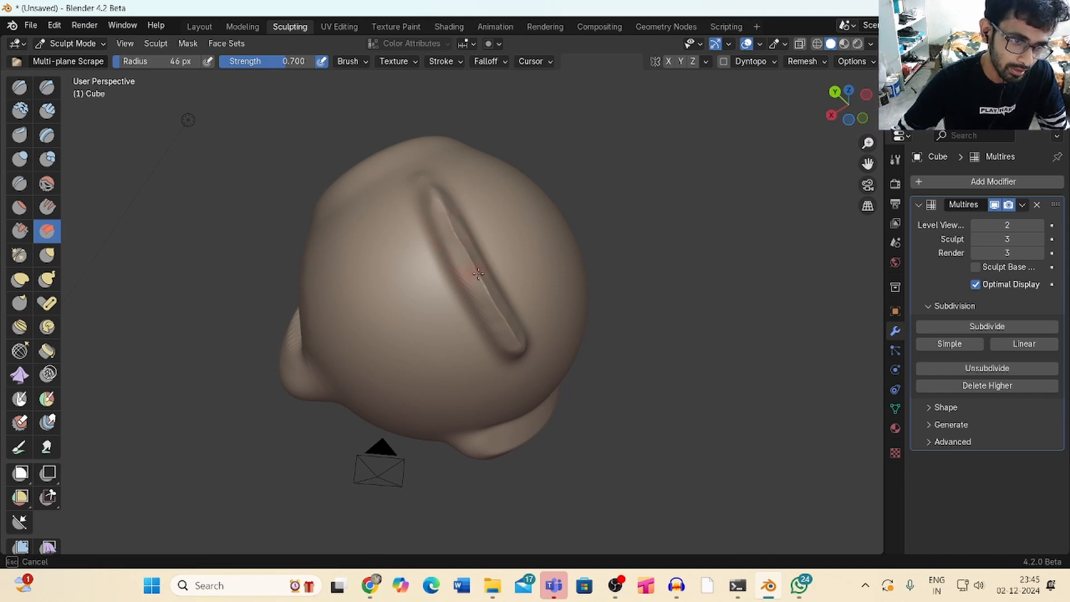
pyautogui.moveTo(520, 347); pyautogui.dragTo(446, 209)
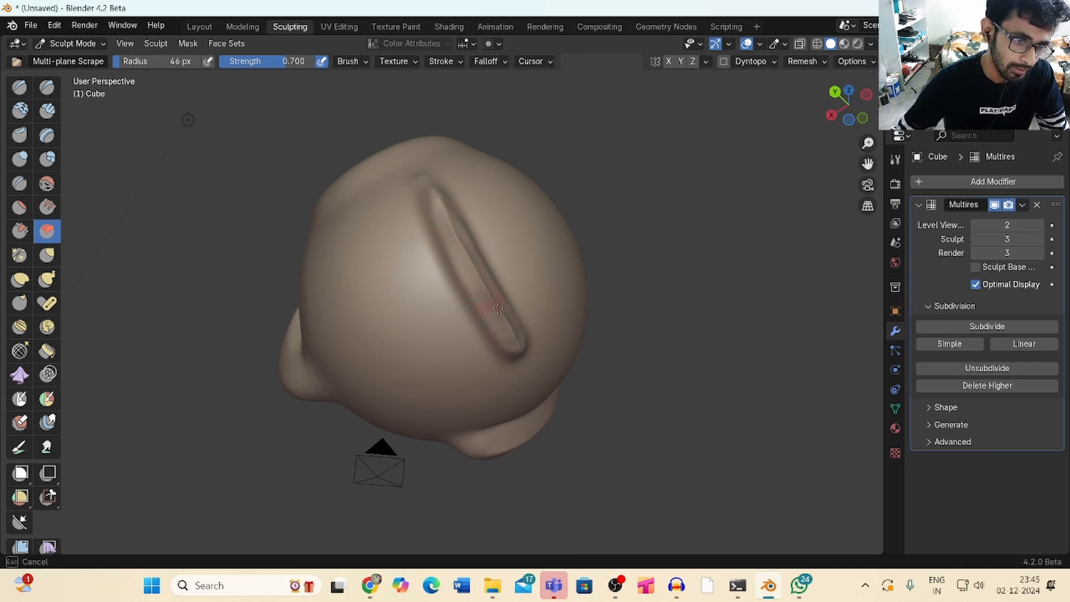
pyautogui.moveTo(497, 308); pyautogui.dragTo(505, 314)
pyautogui.moveTo(853, 116); pyautogui.dragTo(890, 90)
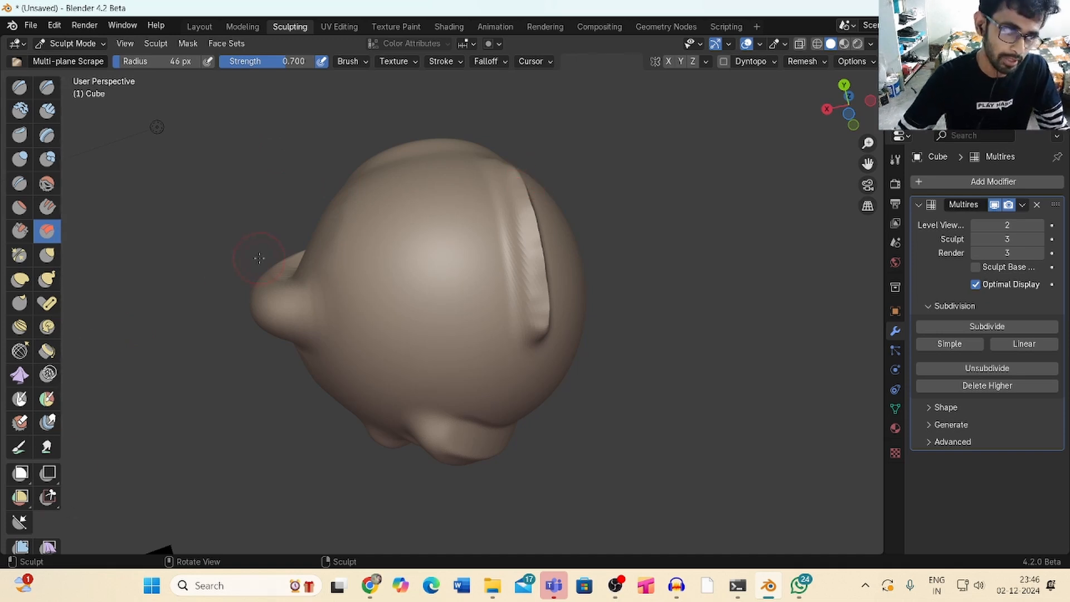
pyautogui.moveTo(844, 106); pyautogui.dragTo(787, 130)
pyautogui.moveTo(866, 143); pyautogui.dragTo(849, 106)
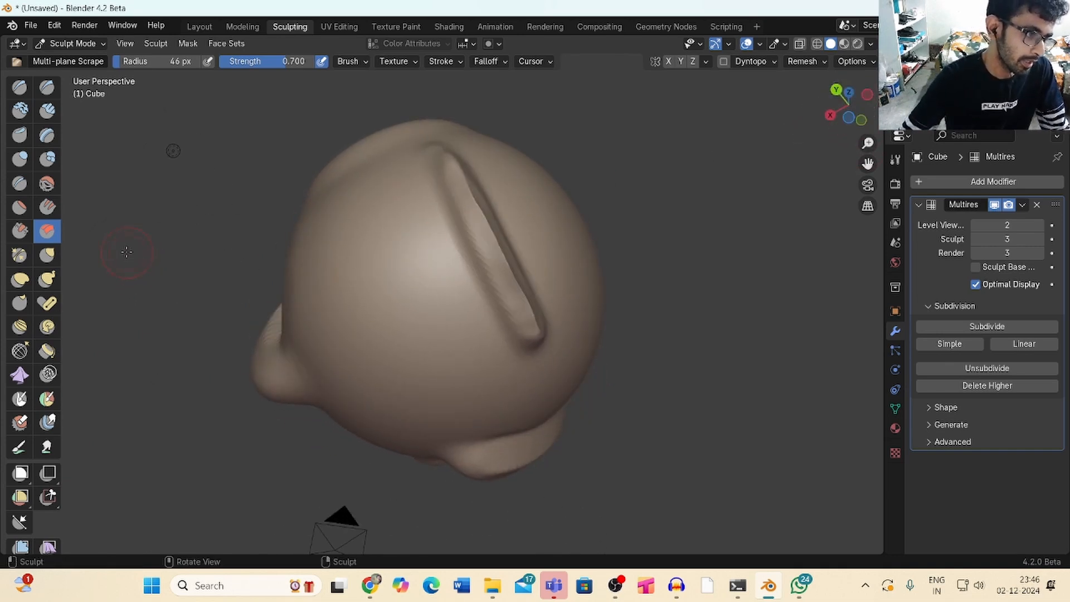
# Raise another long ridge on an untouched side of the sphere with the Draw brush at 46 px radius and 1.000 strength
pyautogui.click(23, 256)
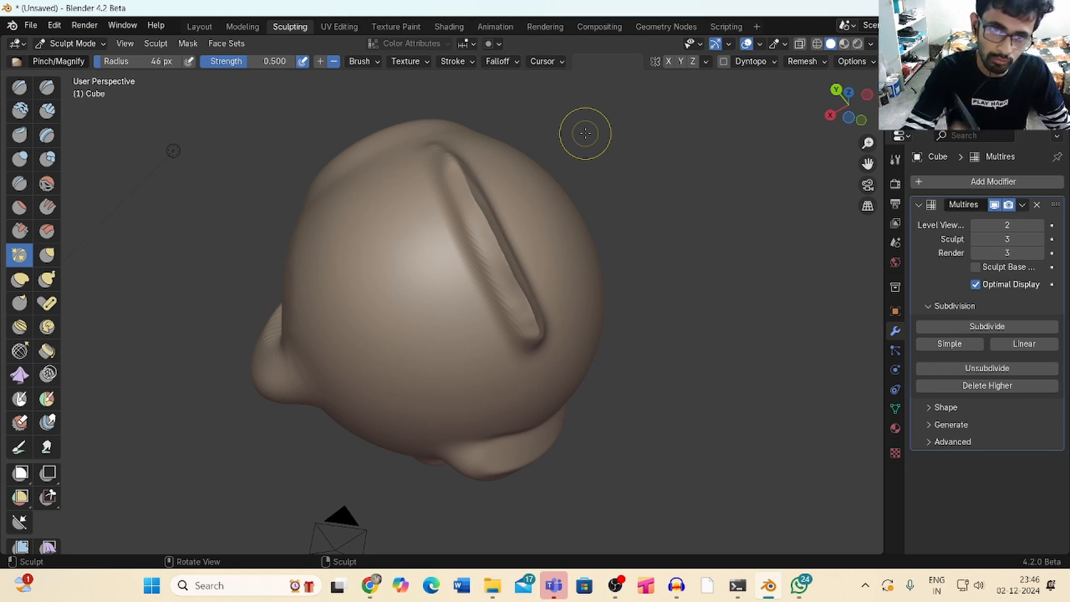
pyautogui.moveTo(846, 120)
pyautogui.mouseDown()
pyautogui.moveTo(742, 104)
pyautogui.moveTo(689, 210)
pyautogui.moveTo(687, 167)
pyautogui.moveTo(872, 118)
pyautogui.moveTo(860, 126)
pyautogui.mouseUp()
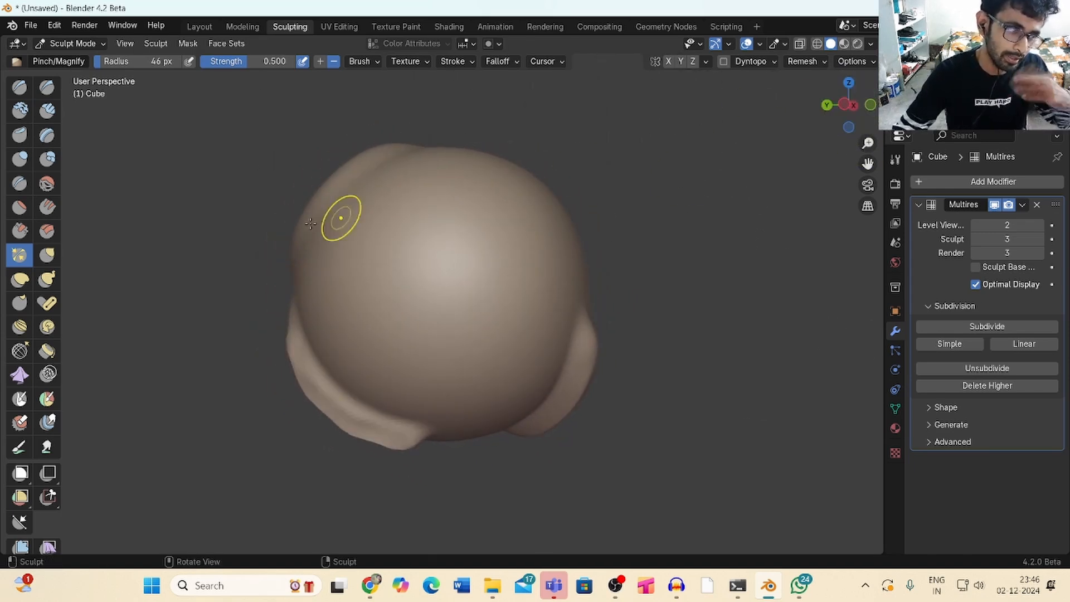
pyautogui.click(21, 88)
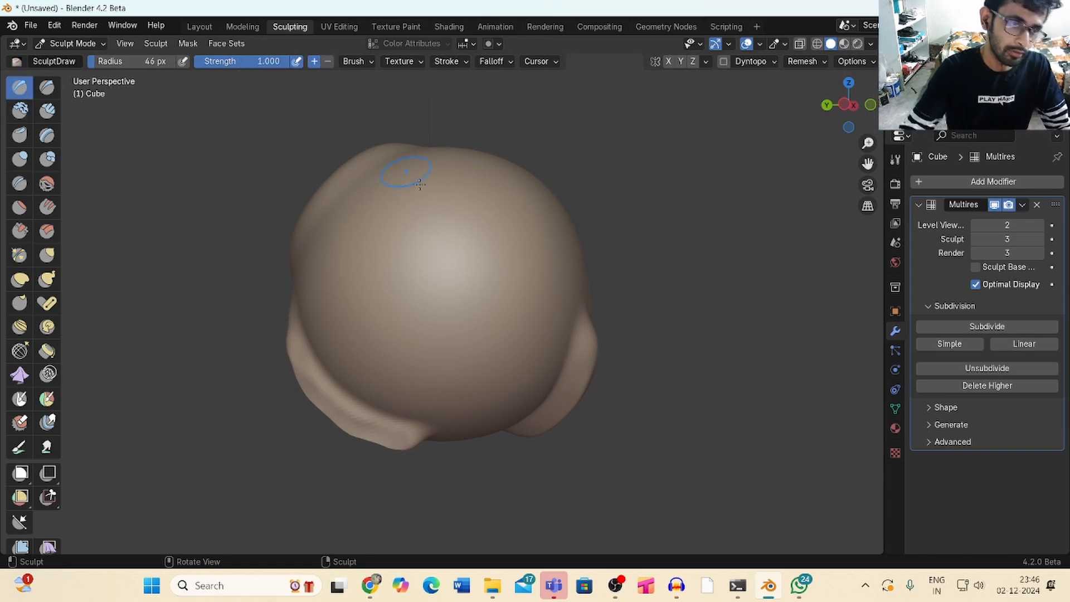
pyautogui.moveTo(441, 192); pyautogui.dragTo(526, 353)
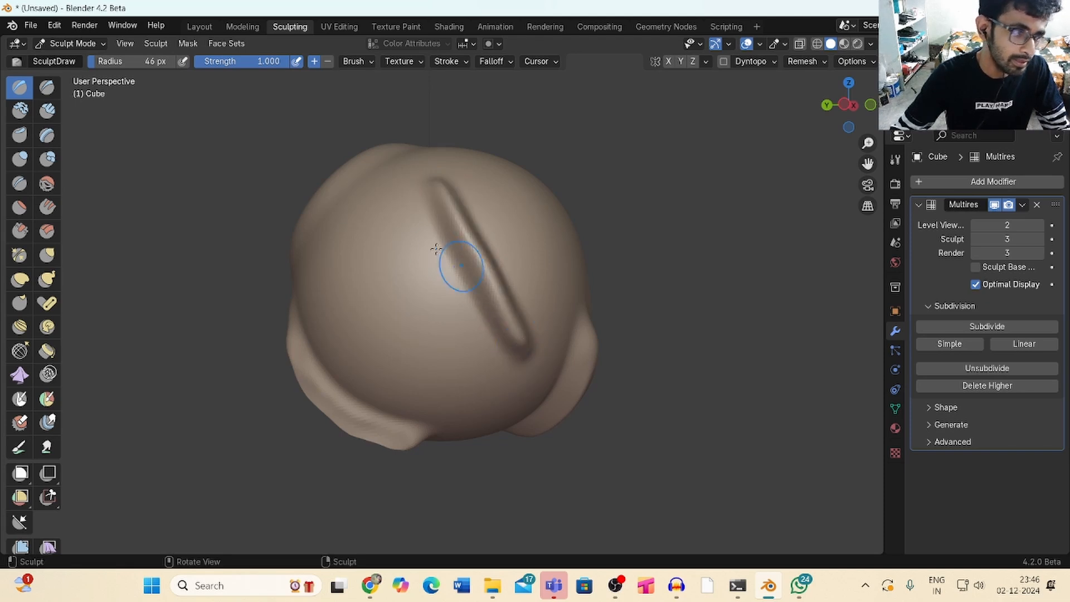
# Pinch the mesh along the new ridge in wireframe shading using the Pinch/Magnify brush at 46 px radius and 0.500 strength
pyautogui.click(20, 256)
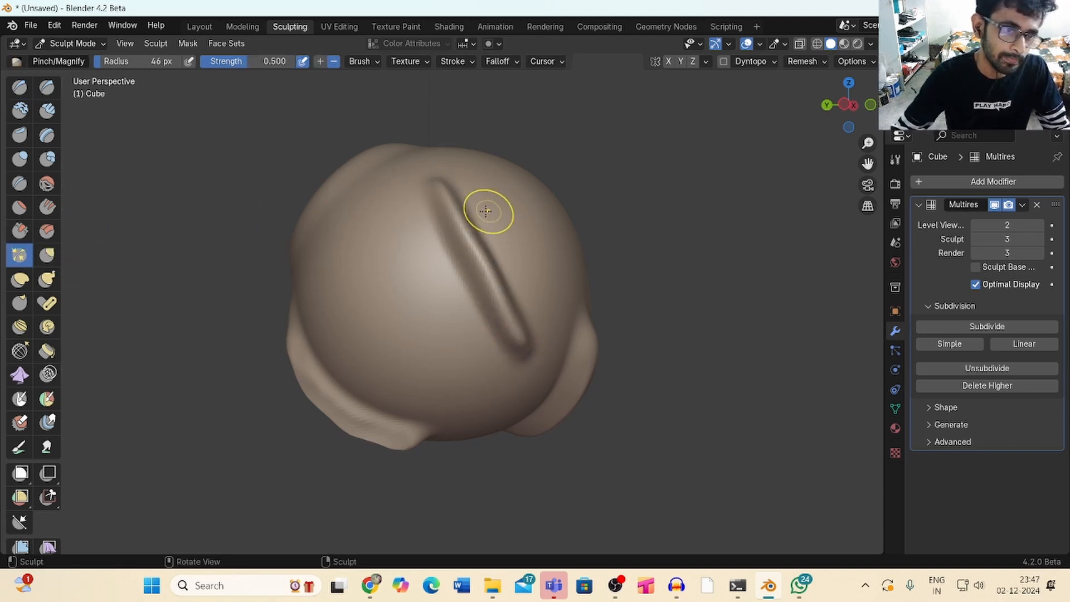
pyautogui.click(817, 44)
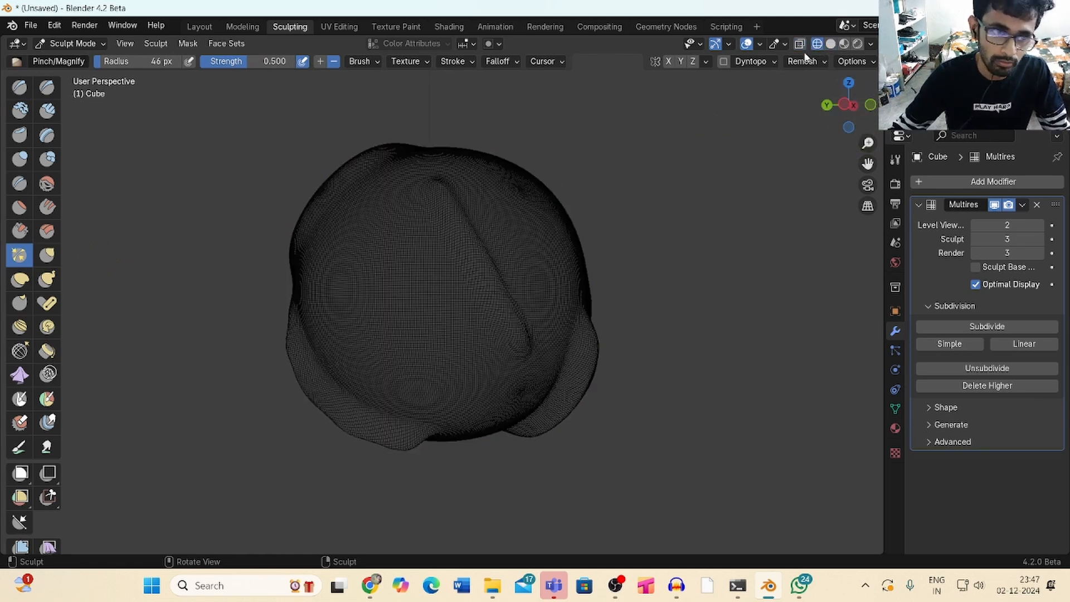
pyautogui.moveTo(867, 143)
pyautogui.mouseDown()
pyautogui.moveTo(851, 100)
pyautogui.moveTo(872, 83)
pyautogui.mouseUp()
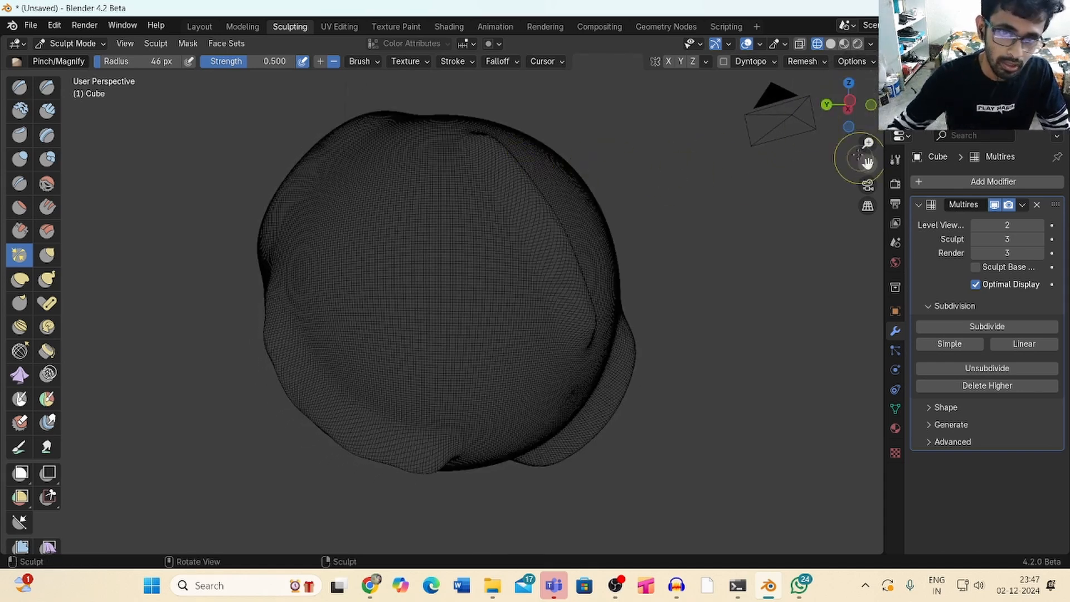
pyautogui.moveTo(868, 144)
pyautogui.mouseDown()
pyautogui.moveTo(866, 128)
pyautogui.moveTo(821, 170)
pyautogui.mouseUp()
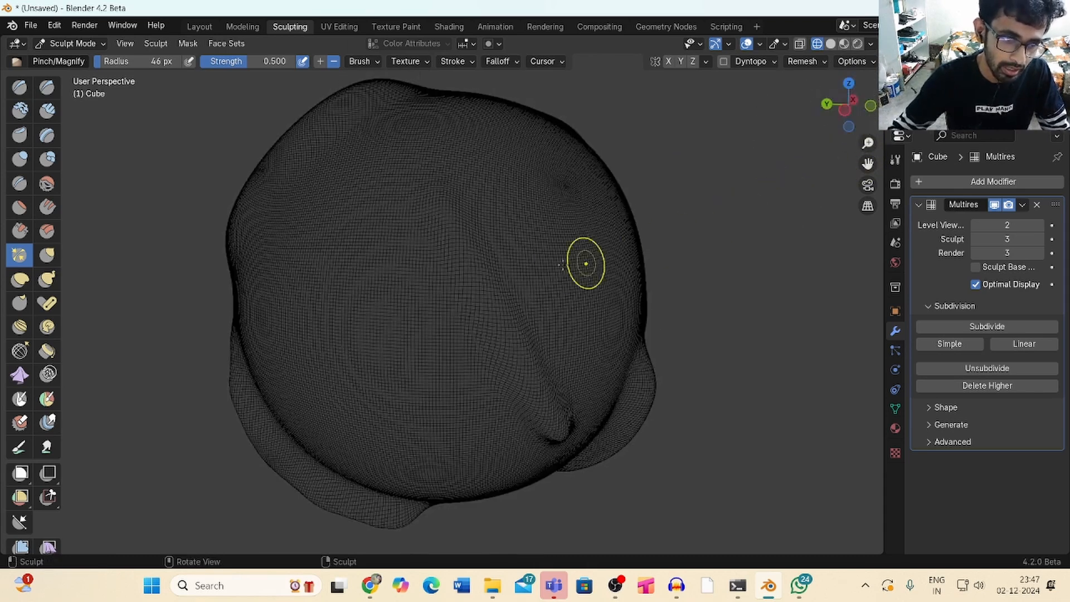
pyautogui.moveTo(468, 244); pyautogui.dragTo(466, 242)
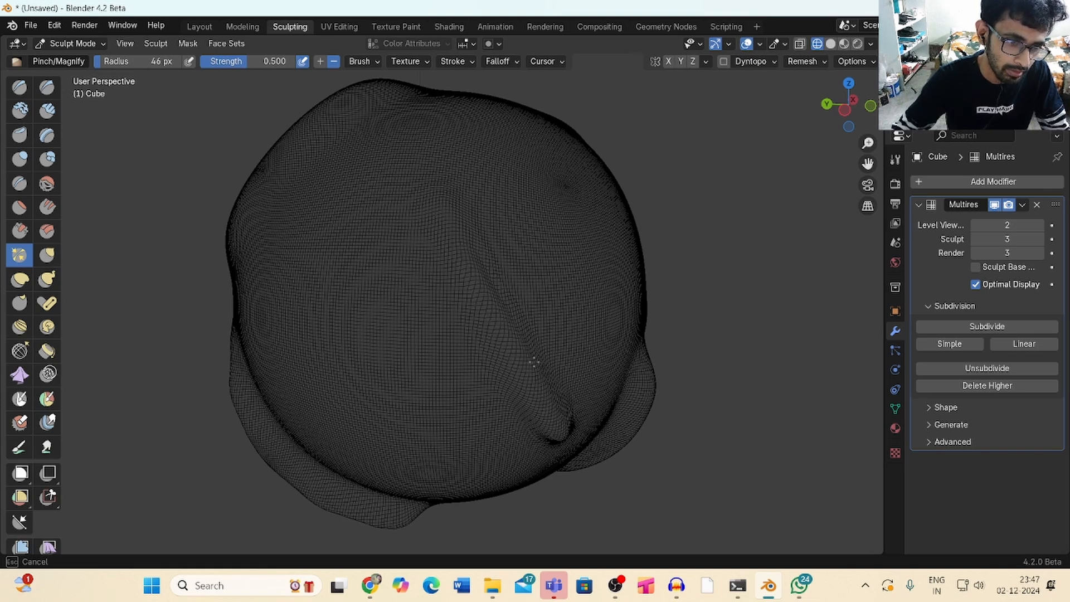
pyautogui.moveTo(565, 412); pyautogui.dragTo(562, 409)
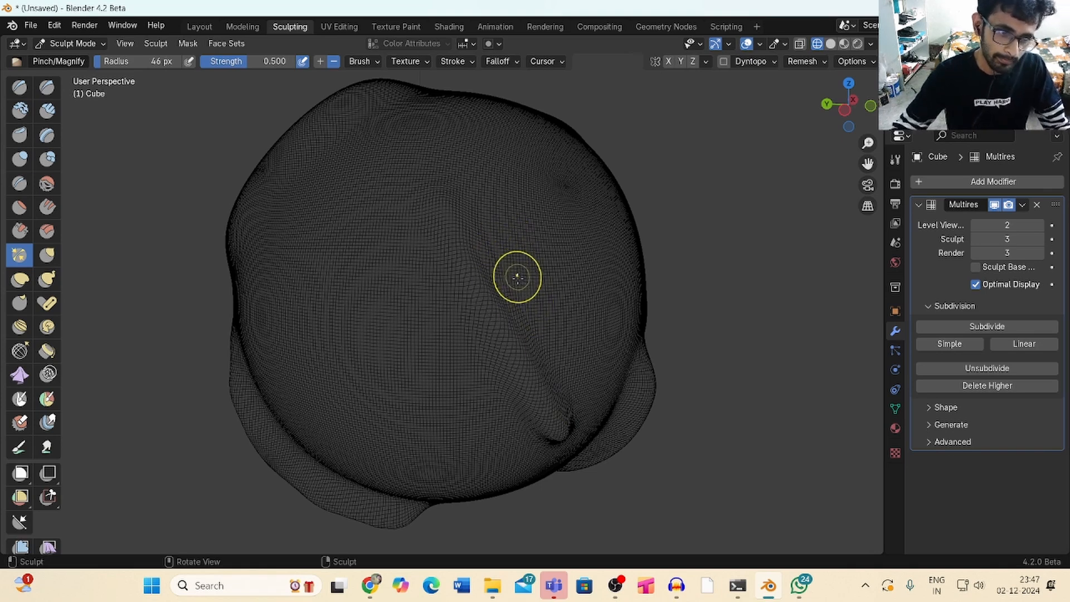
# Return to solid shading and pinch the ridge's crest with repeated back-and-forth Pinch/Magnify strokes at 0.500 strength
pyautogui.click(830, 44)
pyautogui.moveTo(452, 209); pyautogui.dragTo(467, 245)
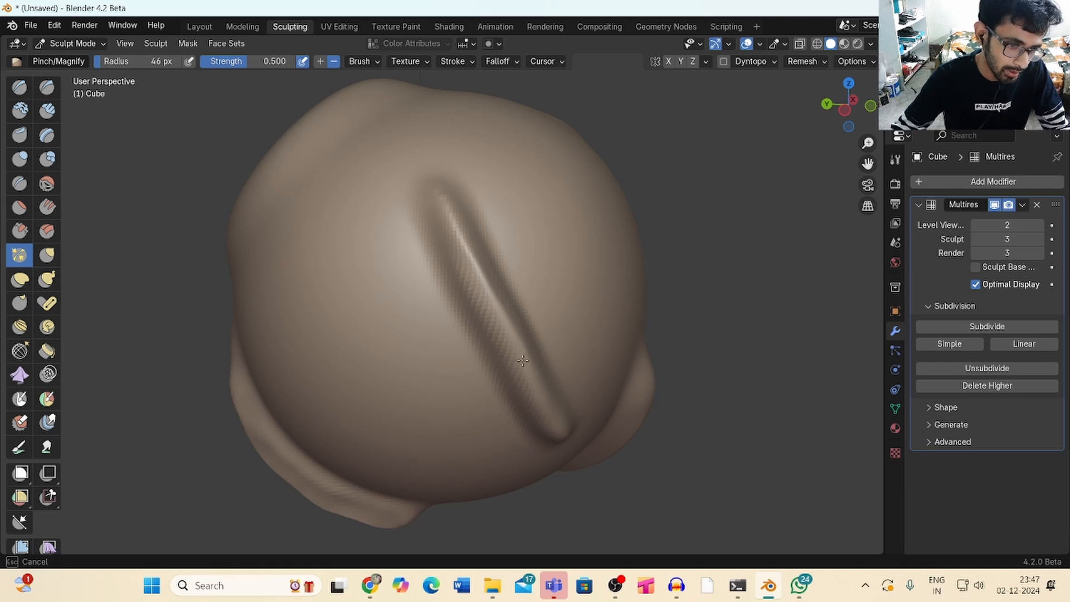
pyautogui.moveTo(478, 266); pyautogui.dragTo(470, 256)
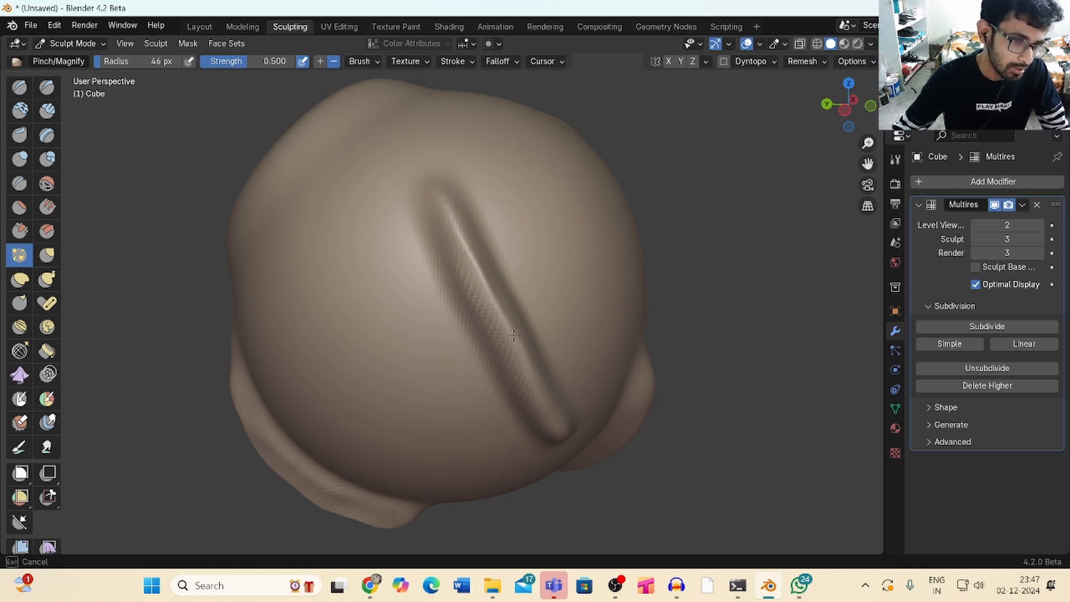
pyautogui.moveTo(552, 410)
pyautogui.mouseDown()
pyautogui.moveTo(489, 267)
pyautogui.moveTo(476, 263)
pyautogui.mouseUp()
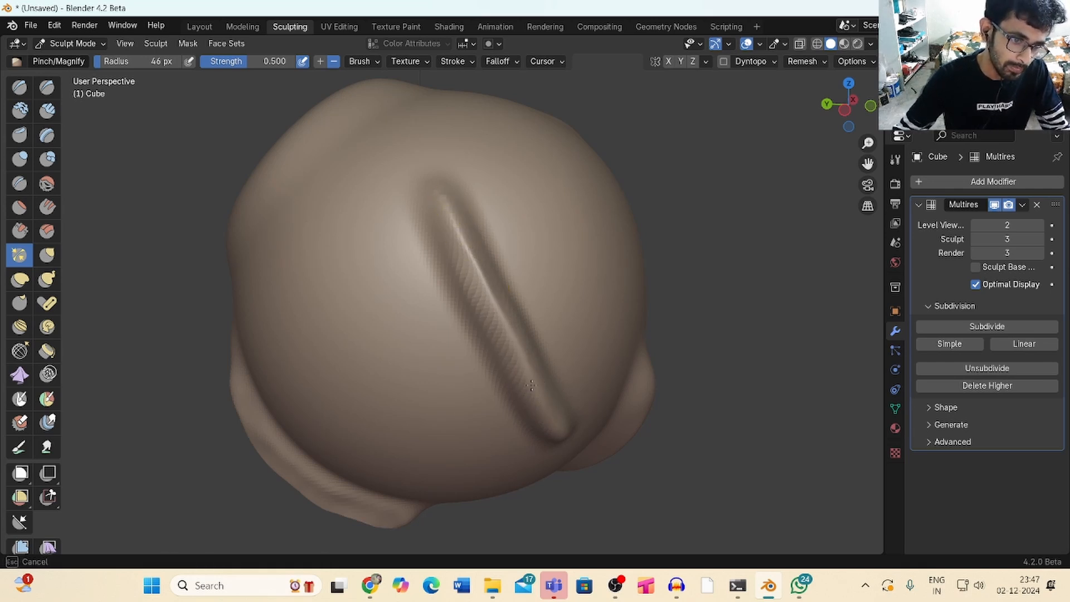
pyautogui.moveTo(515, 355); pyautogui.dragTo(483, 280)
pyautogui.moveTo(461, 241); pyautogui.dragTo(474, 263)
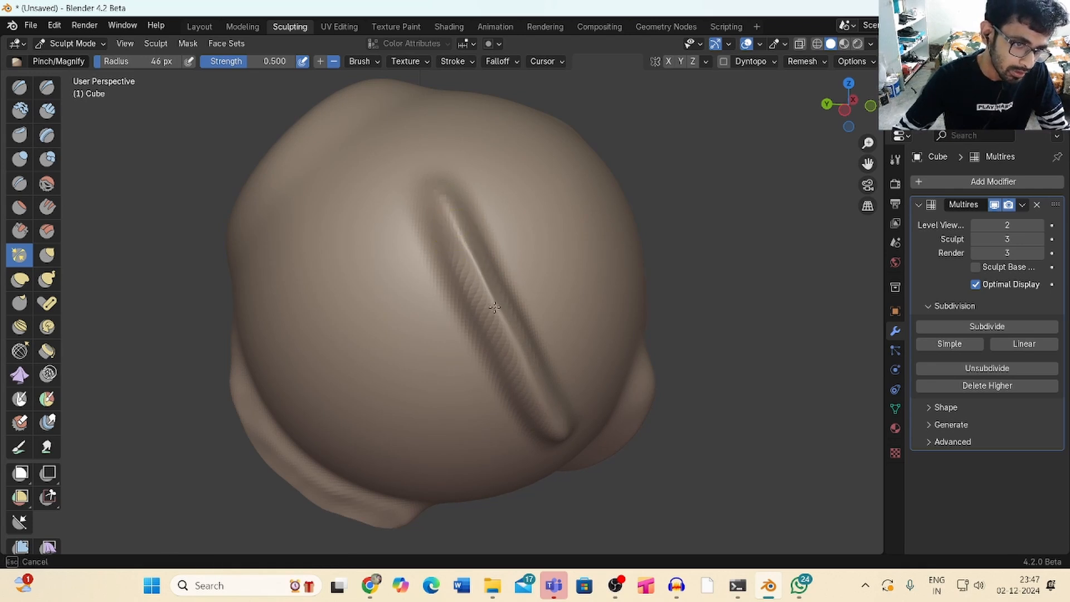
pyautogui.moveTo(495, 307); pyautogui.dragTo(470, 246)
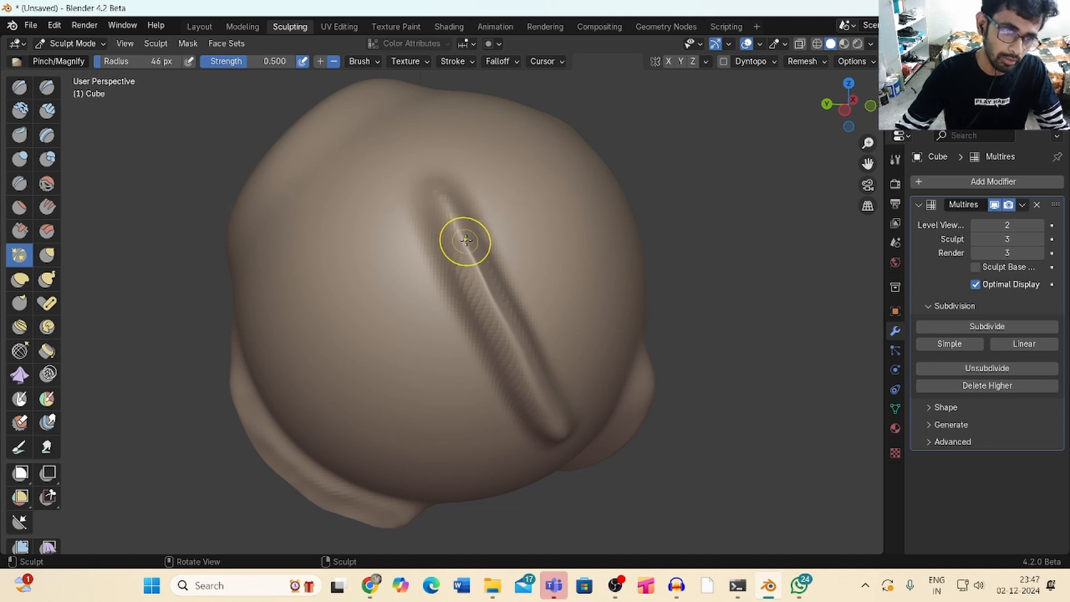
pyautogui.moveTo(466, 241); pyautogui.dragTo(486, 283)
pyautogui.moveTo(519, 357)
pyautogui.mouseDown()
pyautogui.moveTo(492, 311)
pyautogui.moveTo(490, 336)
pyautogui.moveTo(525, 296)
pyautogui.moveTo(502, 312)
pyautogui.moveTo(506, 322)
pyautogui.mouseUp()
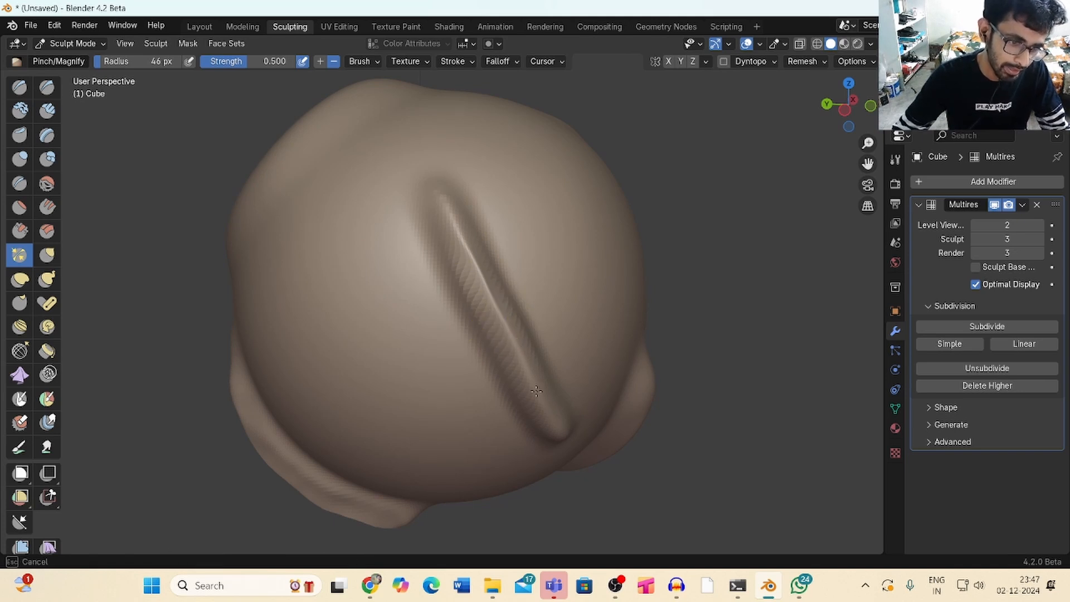
pyautogui.moveTo(536, 391)
pyautogui.mouseDown()
pyautogui.moveTo(478, 258)
pyautogui.moveTo(479, 269)
pyautogui.mouseUp()
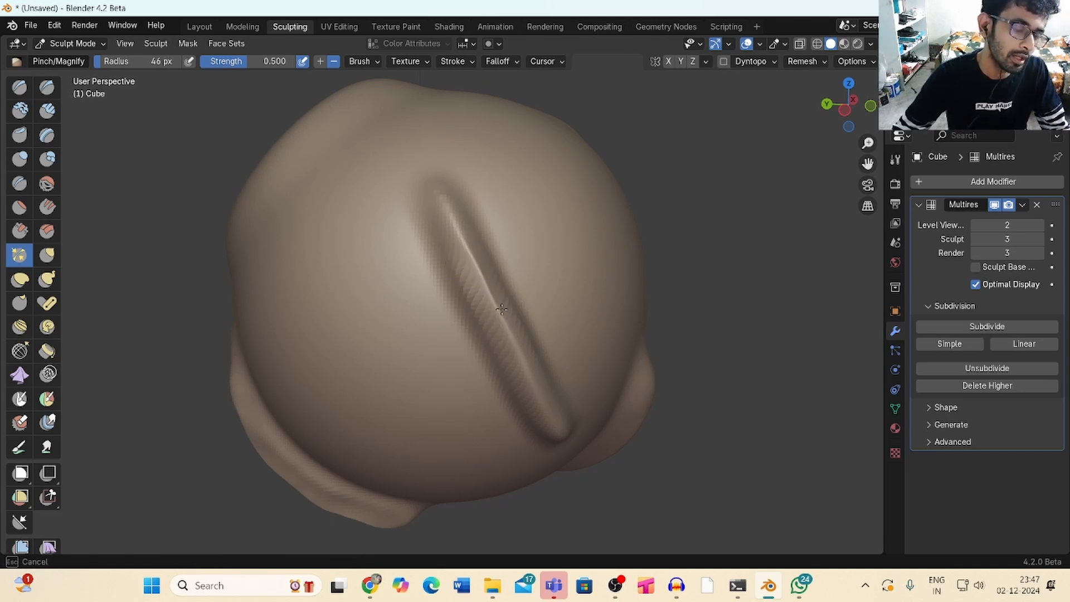
pyautogui.moveTo(510, 327)
pyautogui.mouseDown()
pyautogui.moveTo(526, 365)
pyautogui.moveTo(468, 248)
pyautogui.moveTo(487, 286)
pyautogui.mouseUp()
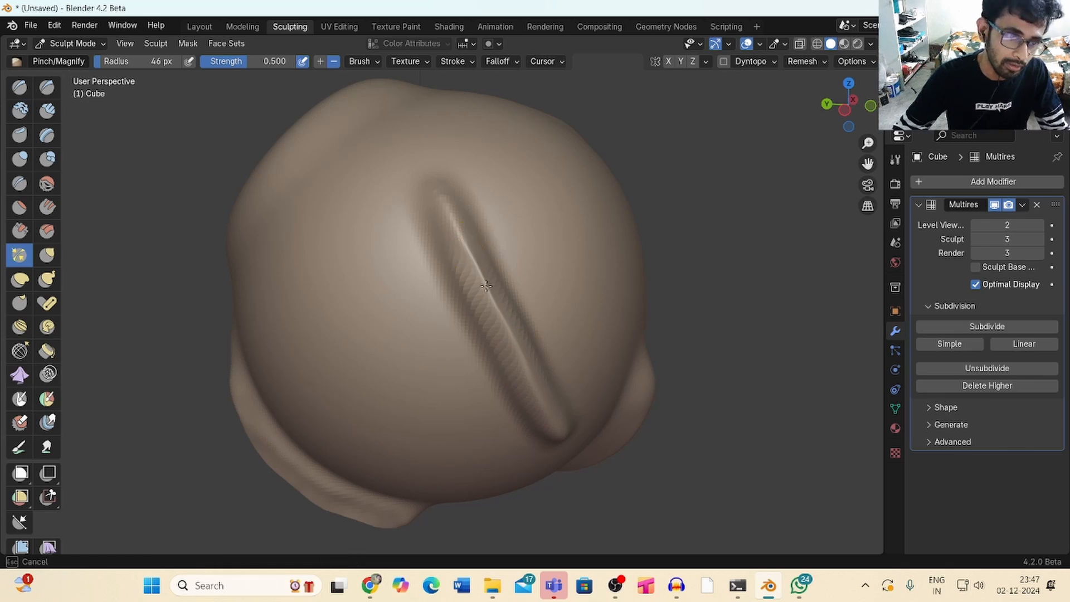
pyautogui.moveTo(537, 401)
pyautogui.mouseDown()
pyautogui.moveTo(458, 236)
pyautogui.moveTo(487, 288)
pyautogui.mouseUp()
pyautogui.moveTo(546, 410); pyautogui.dragTo(532, 351)
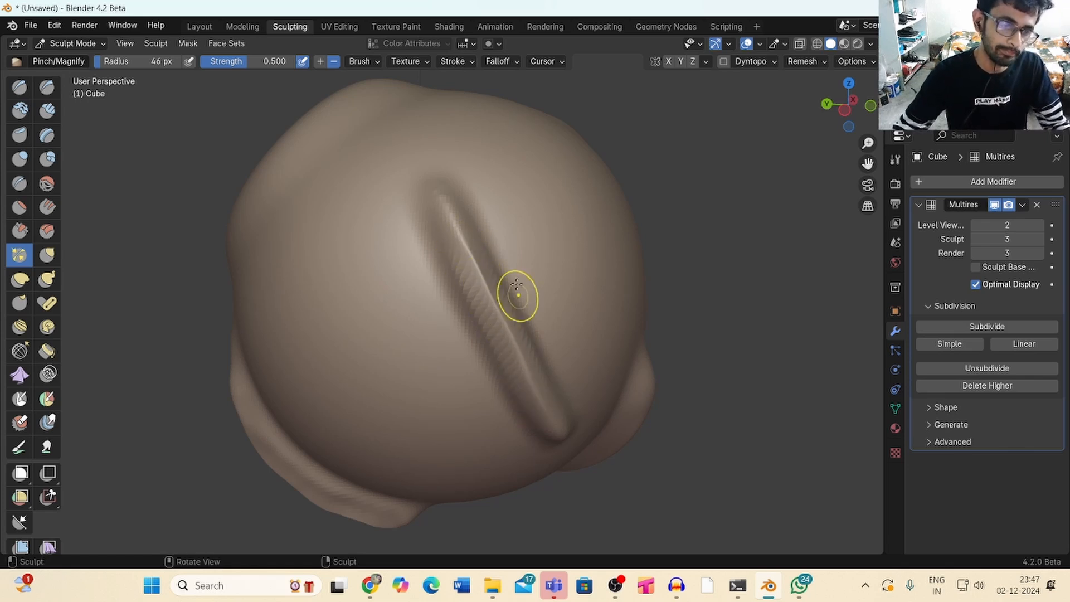
# Sharpen the ridge's crest from its upper part to its lower end with further Pinch/Magnify strokes at 46 px radius and 0.500 strength
pyautogui.moveTo(476, 238); pyautogui.dragTo(471, 250)
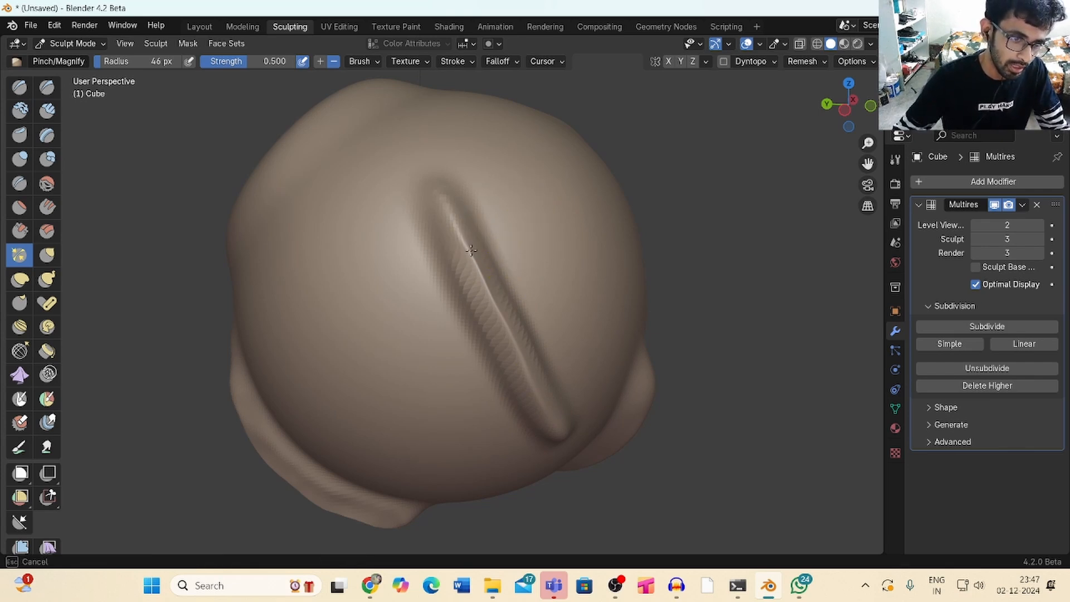
pyautogui.moveTo(551, 415)
pyautogui.mouseDown()
pyautogui.moveTo(473, 250)
pyautogui.moveTo(496, 304)
pyautogui.mouseUp()
pyautogui.moveTo(531, 372)
pyautogui.mouseDown()
pyautogui.moveTo(520, 375)
pyautogui.moveTo(485, 284)
pyautogui.moveTo(526, 359)
pyautogui.mouseUp()
pyautogui.moveTo(552, 414); pyautogui.dragTo(549, 406)
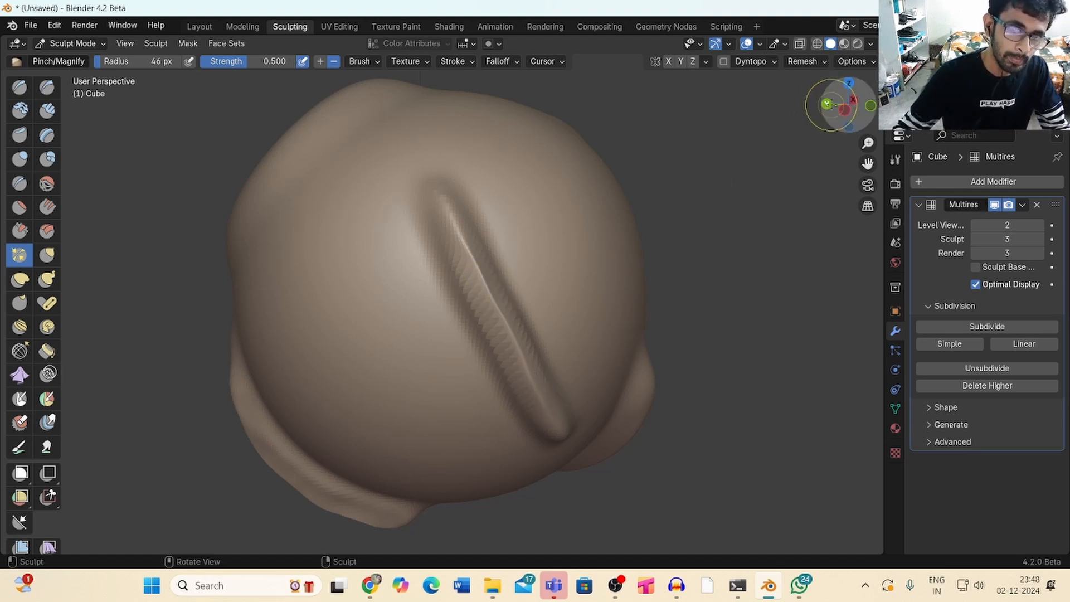
# Examine the pinched ridge and the other raised forms on the sphere from several angles
pyautogui.moveTo(836, 105)
pyautogui.mouseDown()
pyautogui.moveTo(858, 85)
pyautogui.moveTo(726, 140)
pyautogui.moveTo(802, 99)
pyautogui.moveTo(896, 78)
pyautogui.moveTo(852, 95)
pyautogui.mouseUp()
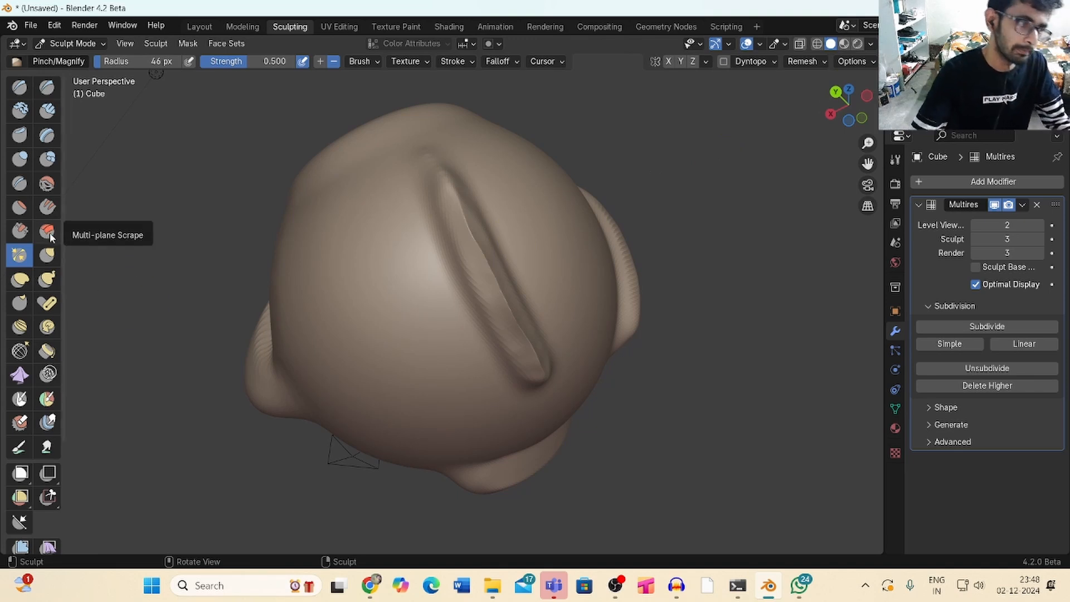
pyautogui.moveTo(860, 103); pyautogui.dragTo(806, 103)
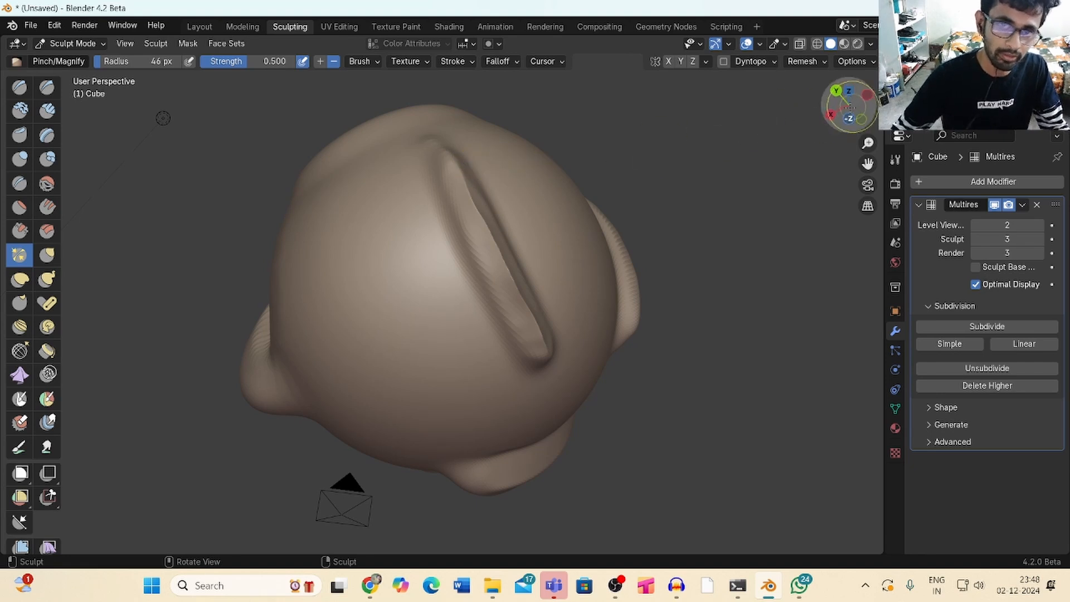
pyautogui.moveTo(847, 105)
pyautogui.mouseDown()
pyautogui.moveTo(703, 184)
pyautogui.moveTo(733, 145)
pyautogui.moveTo(213, 201)
pyautogui.moveTo(873, 137)
pyautogui.moveTo(869, 169)
pyautogui.moveTo(866, 107)
pyautogui.moveTo(844, 105)
pyautogui.mouseUp()
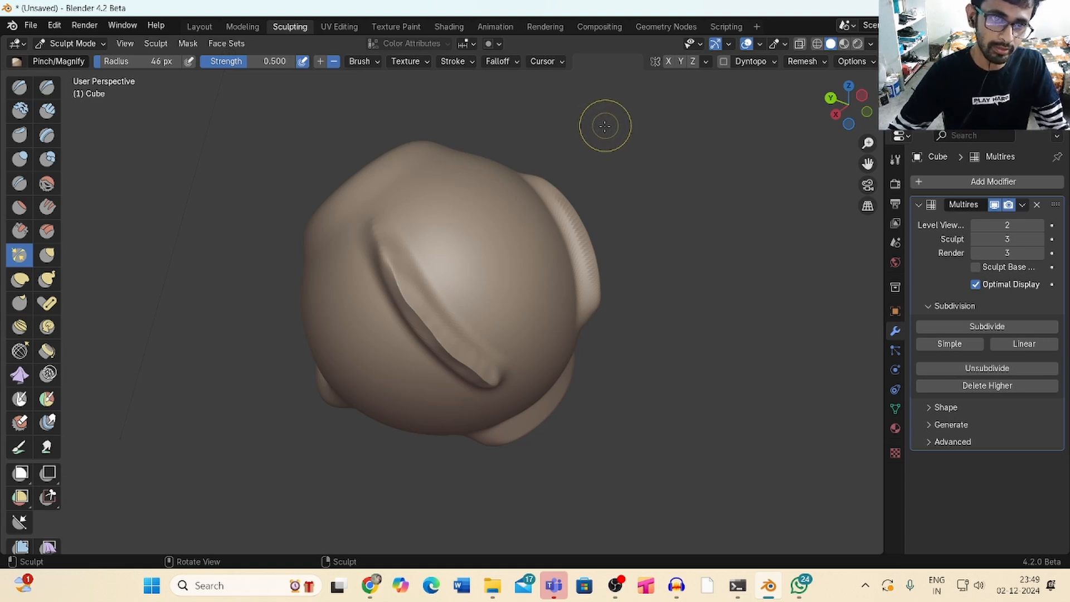
pyautogui.moveTo(844, 106)
pyautogui.mouseDown()
pyautogui.moveTo(823, 144)
pyautogui.moveTo(707, 169)
pyautogui.moveTo(726, 158)
pyautogui.mouseUp()
pyautogui.moveTo(867, 146)
pyautogui.mouseDown()
pyautogui.moveTo(866, 133)
pyautogui.moveTo(750, 106)
pyautogui.moveTo(652, 110)
pyautogui.moveTo(730, 77)
pyautogui.moveTo(820, 63)
pyautogui.moveTo(857, 92)
pyautogui.moveTo(864, 139)
pyautogui.moveTo(819, 111)
pyautogui.moveTo(764, 119)
pyautogui.moveTo(707, 104)
pyautogui.mouseUp()
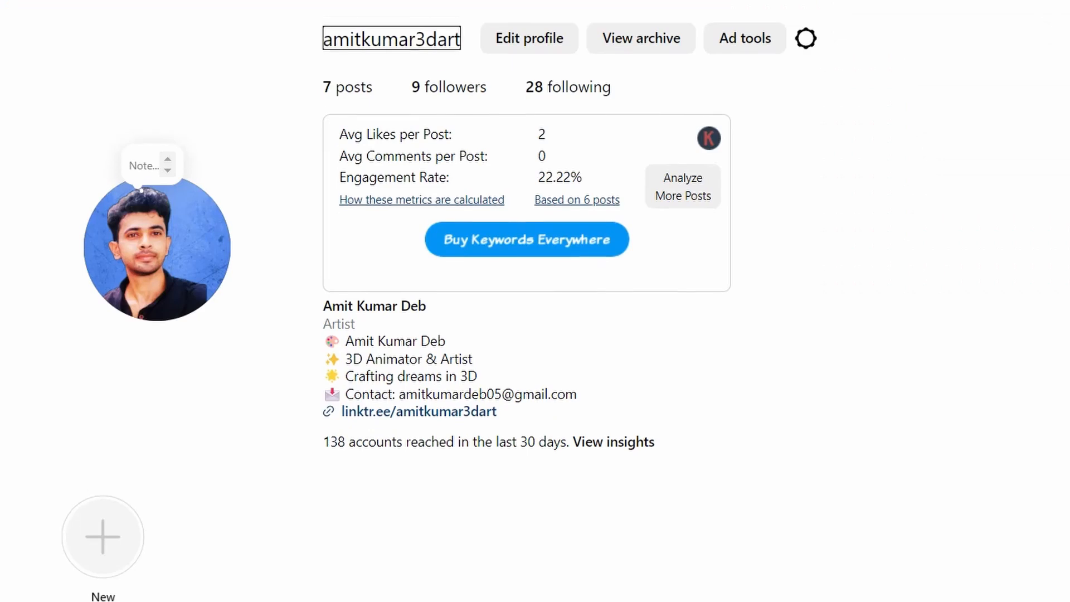
# Switch to the artist's Instagram profile and look through the bio and the grid of posted 3D artwork
pyautogui.scroll(-5, 535, 301)
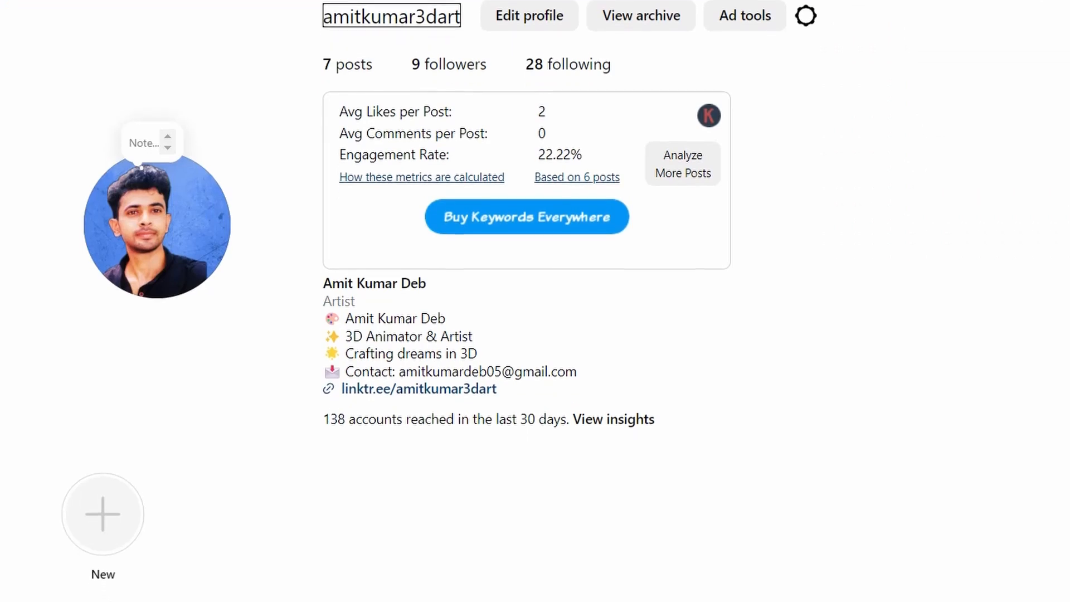
pyautogui.scroll(-1, 535, 301)
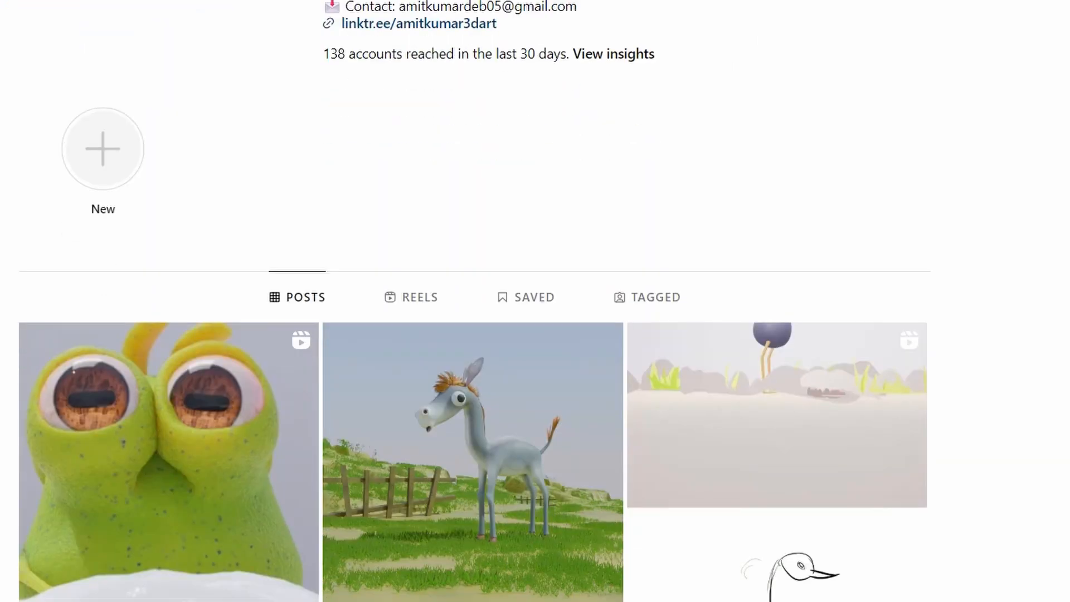
pyautogui.scroll(-6, 534, 301)
pyautogui.scroll(4, 534, 301)
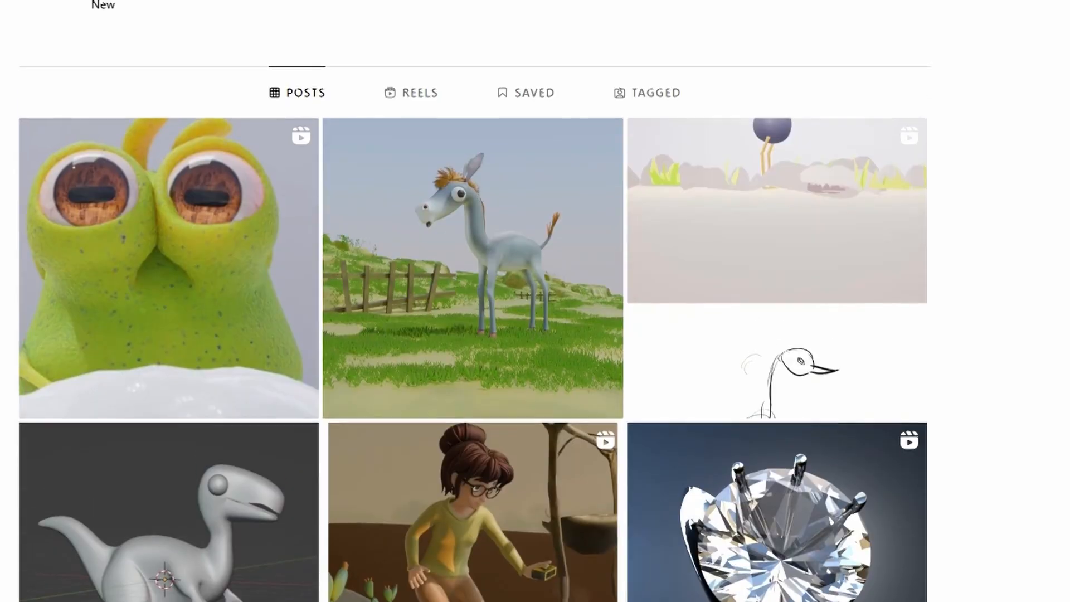
pyautogui.scroll(1, 890, 255)
# Show the profile's reels, look through their thumbnails, and return to the profile header
pyautogui.click(418, 172)
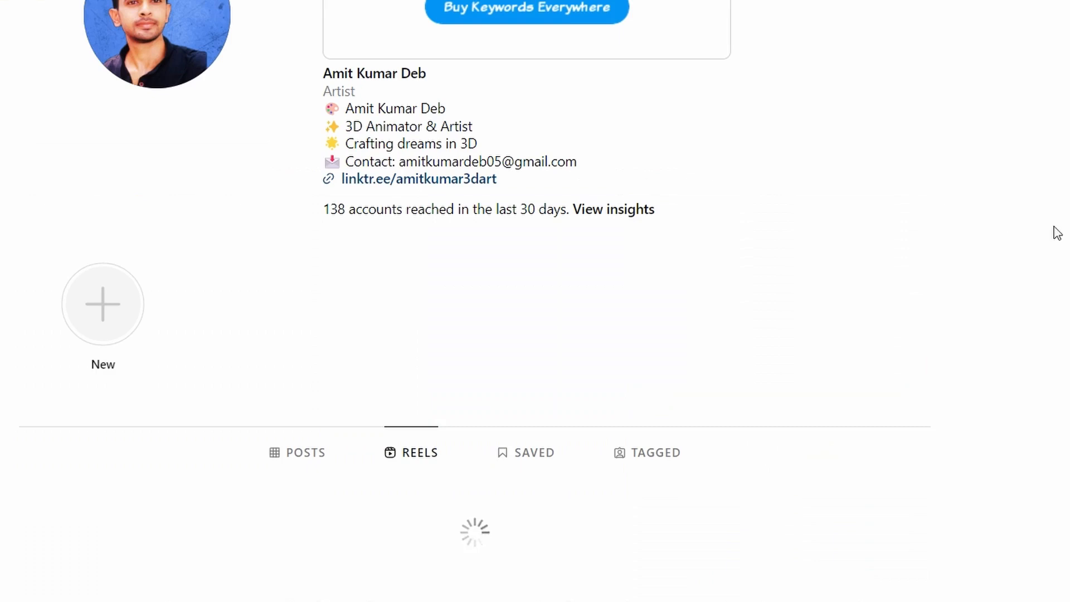
pyautogui.scroll(-4, 1056, 233)
pyautogui.scroll(7, 1057, 233)
pyautogui.scroll(-7, 718, 506)
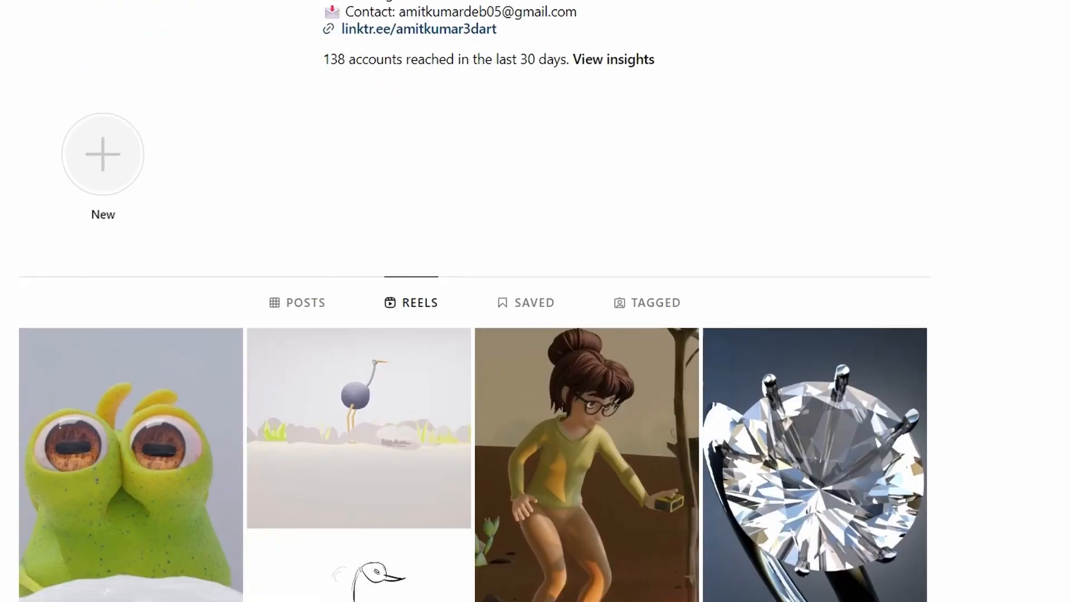
pyautogui.scroll(7, 717, 506)
pyautogui.scroll(-2, 535, 301)
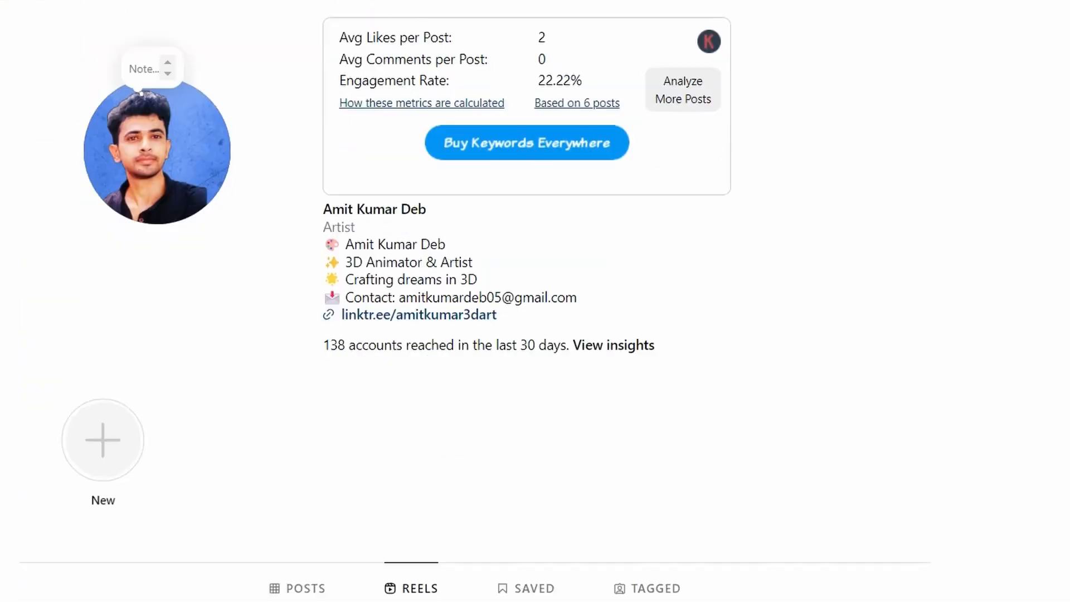
pyautogui.scroll(2, 535, 301)
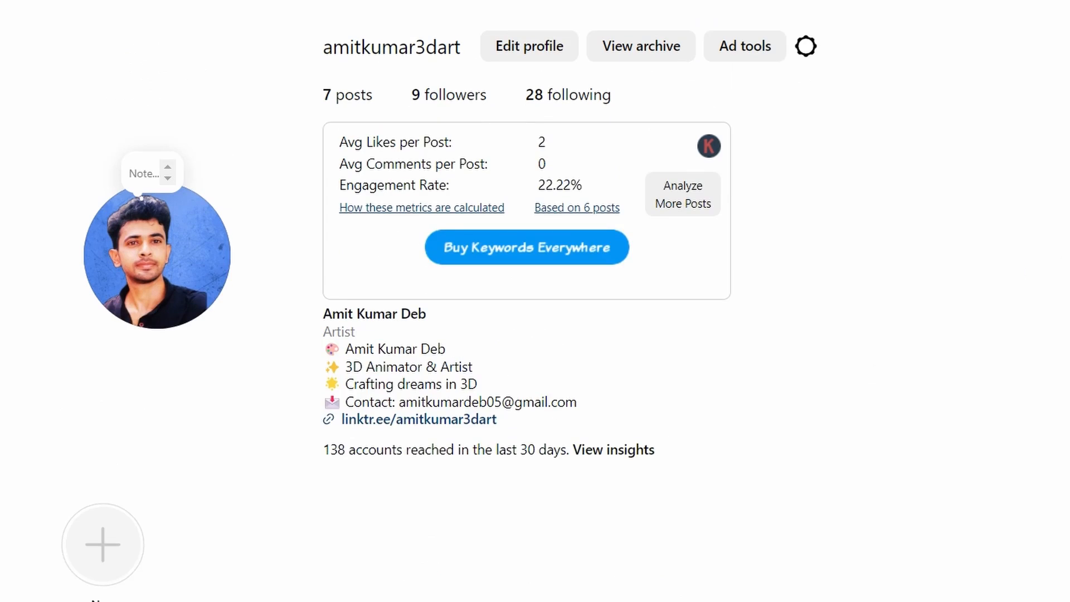